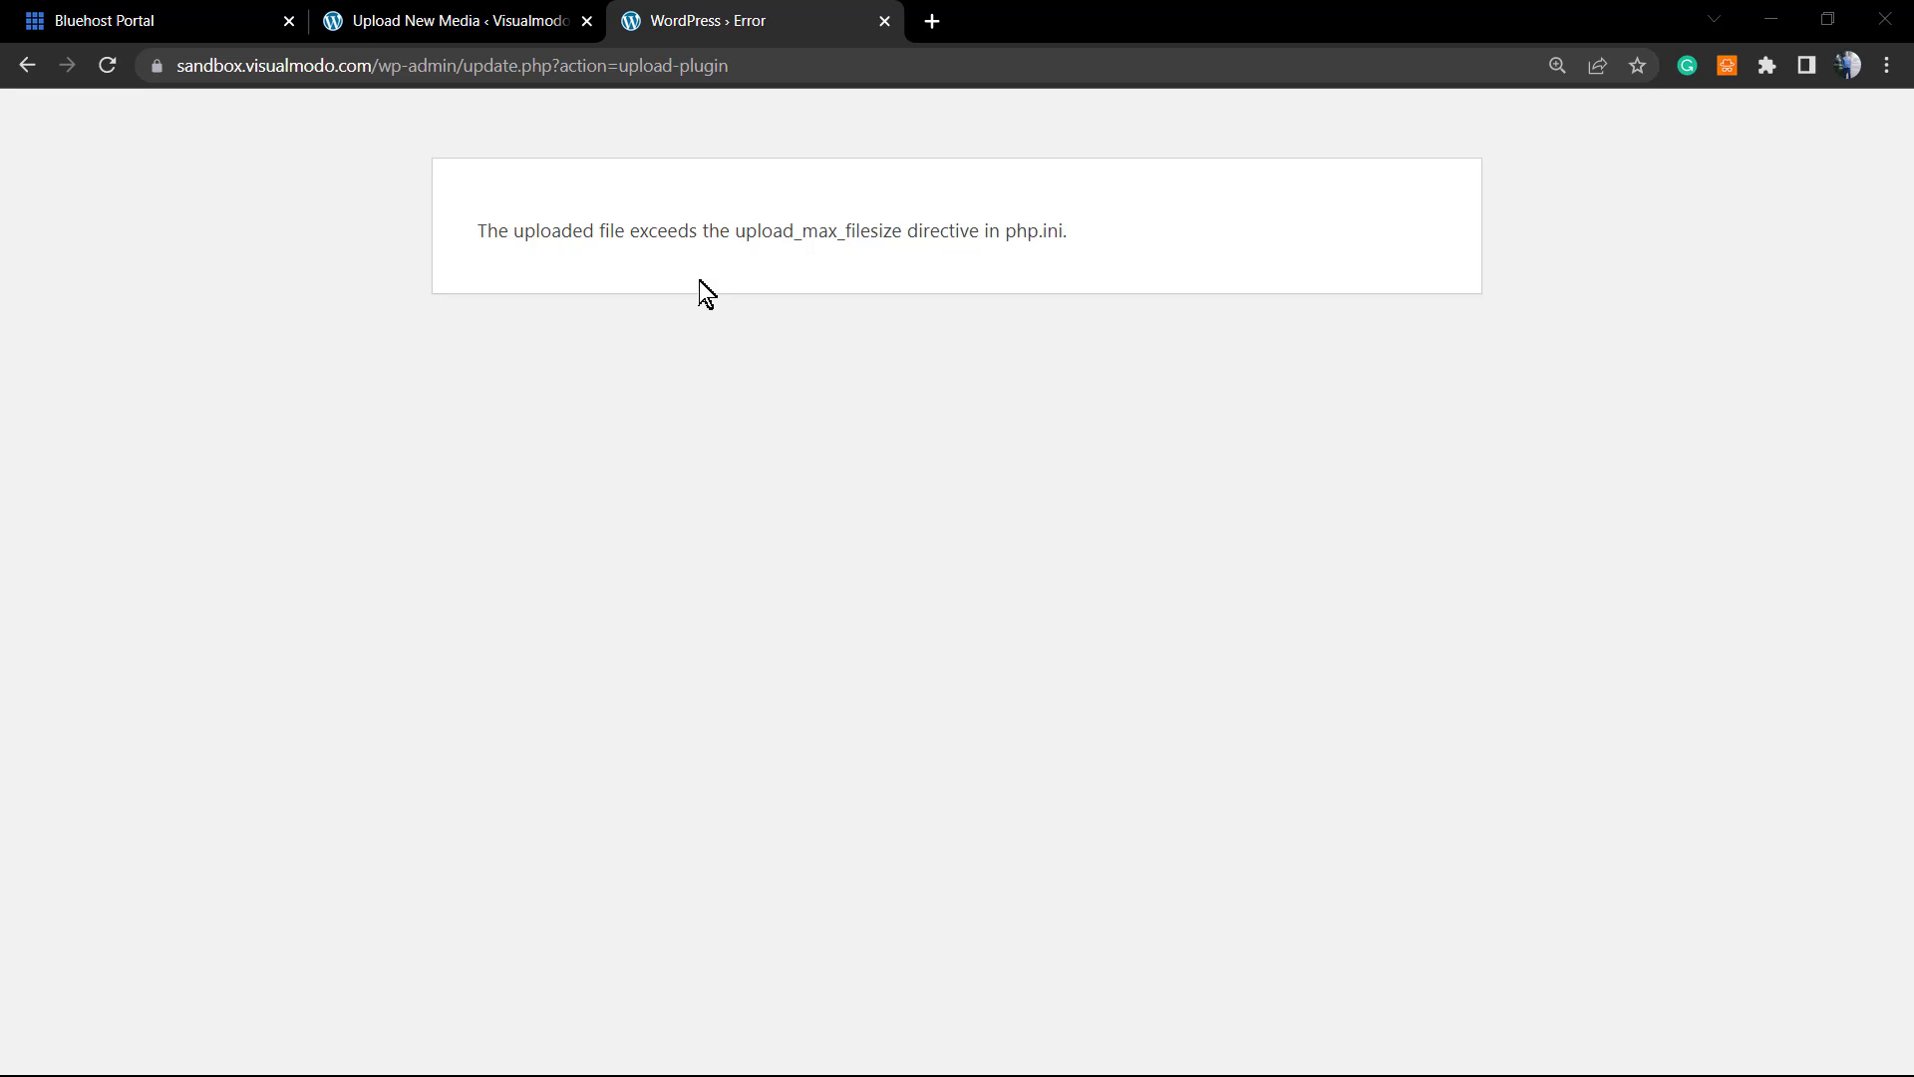
# - Highlight the existing upload_max_filesize error sentence on the WordPress error page
pyautogui.tripleClick(594, 226)
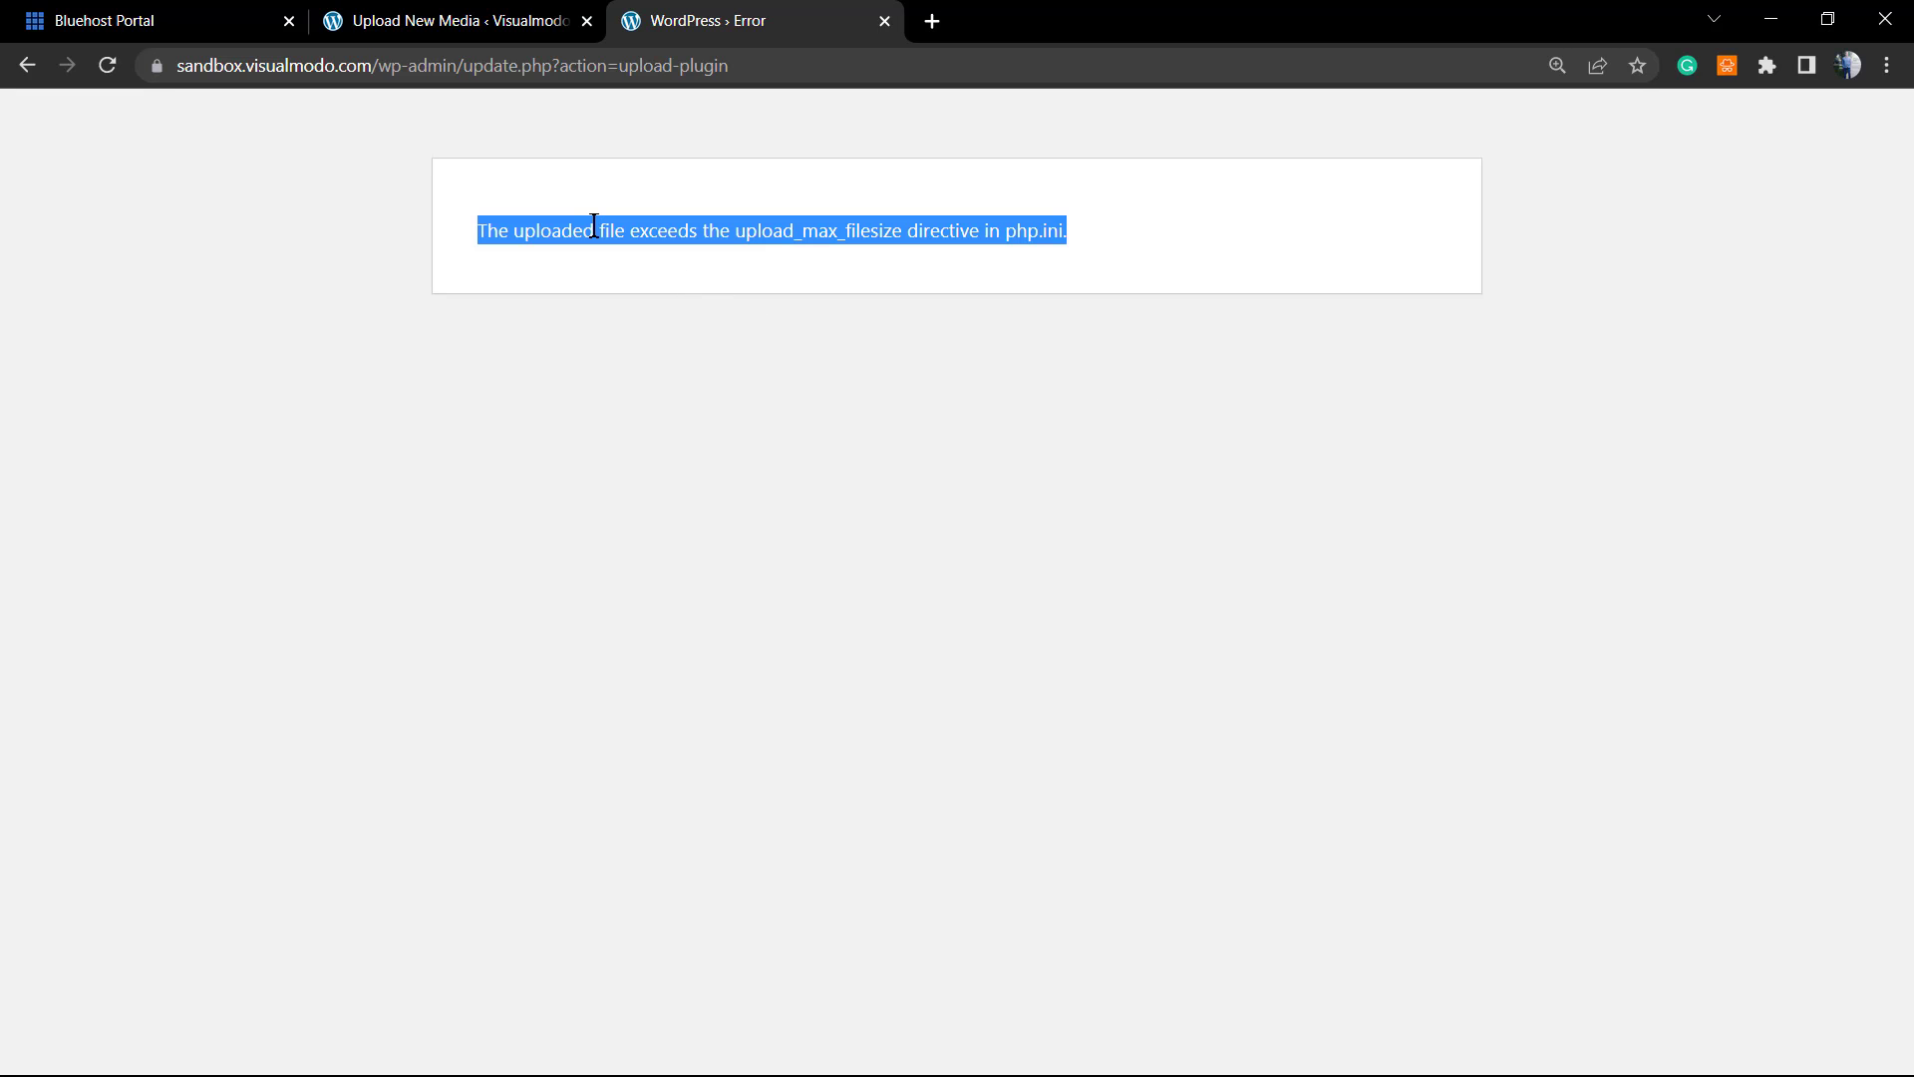
pyautogui.click(479, 232)
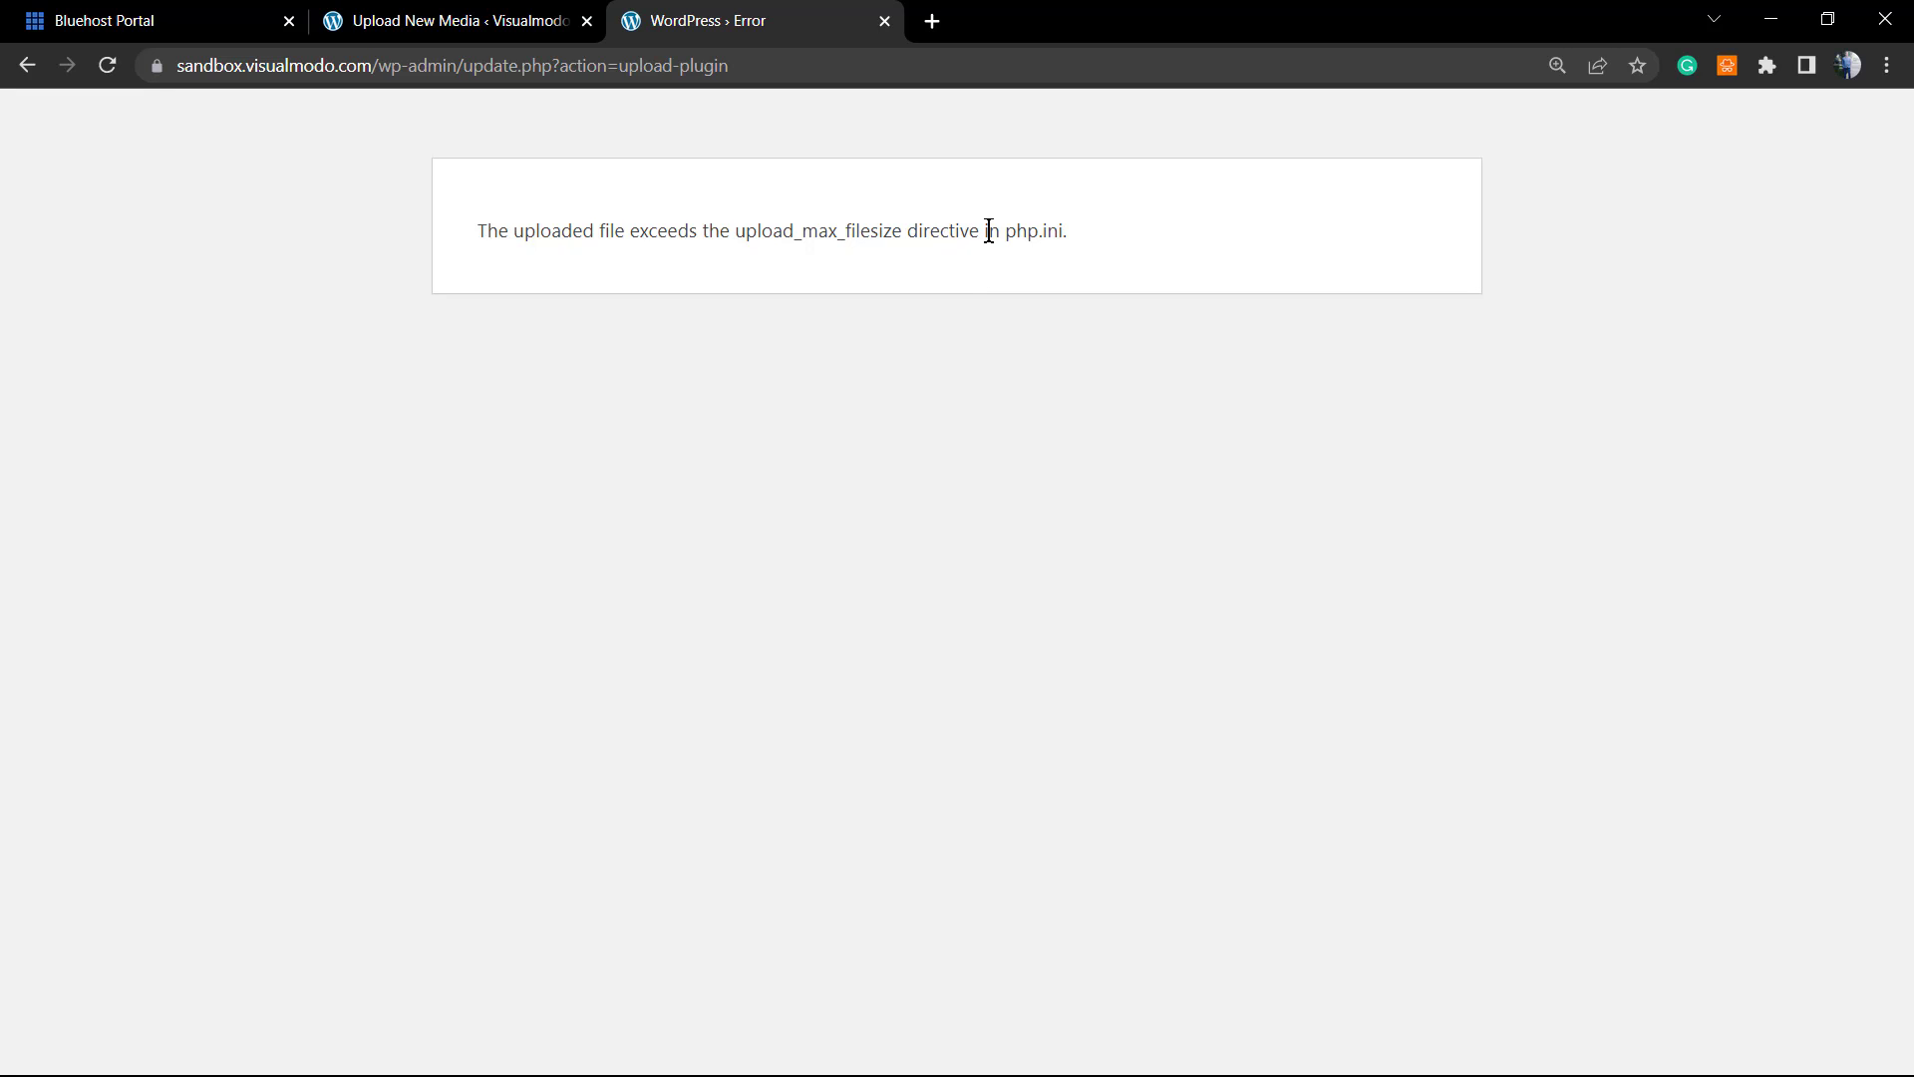
pyautogui.tripleClick(1064, 231)
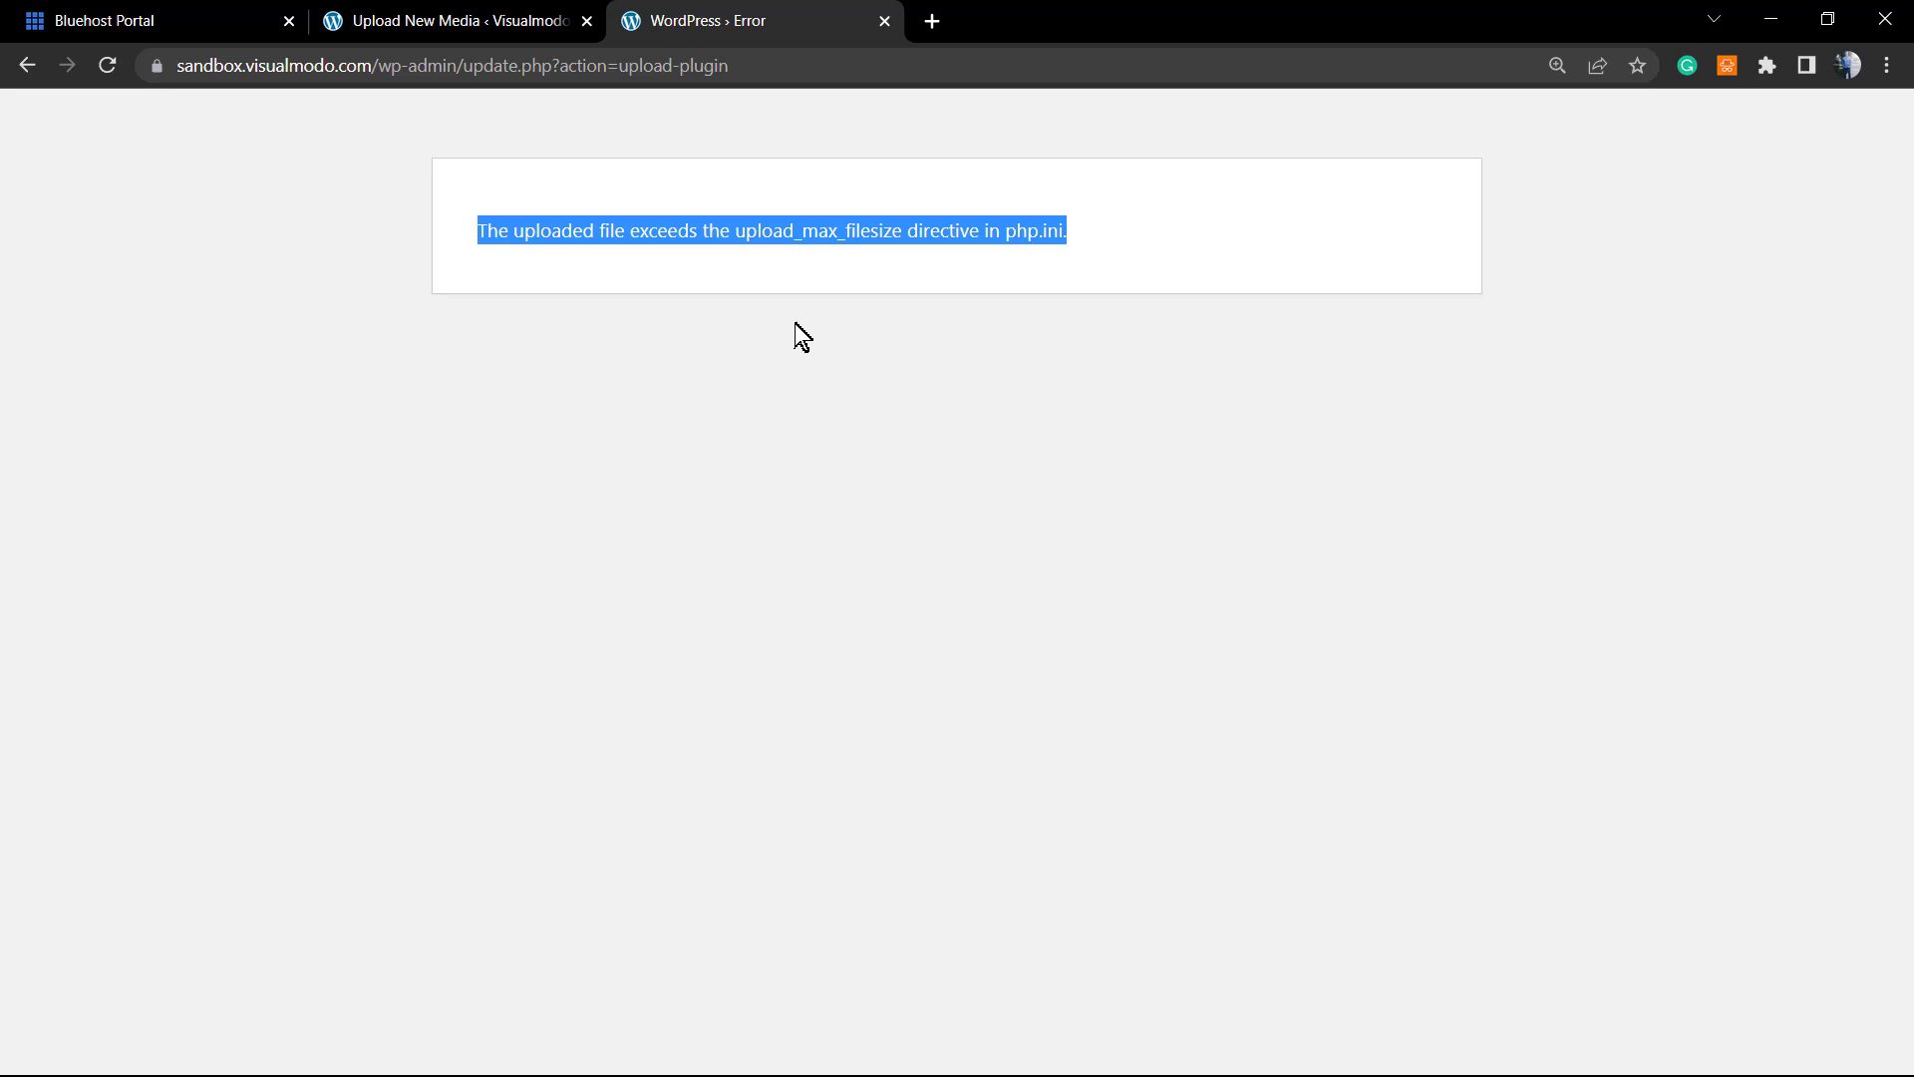
# - Try uploading the MP4 video through Upload New Media
pyautogui.click(522, 18)
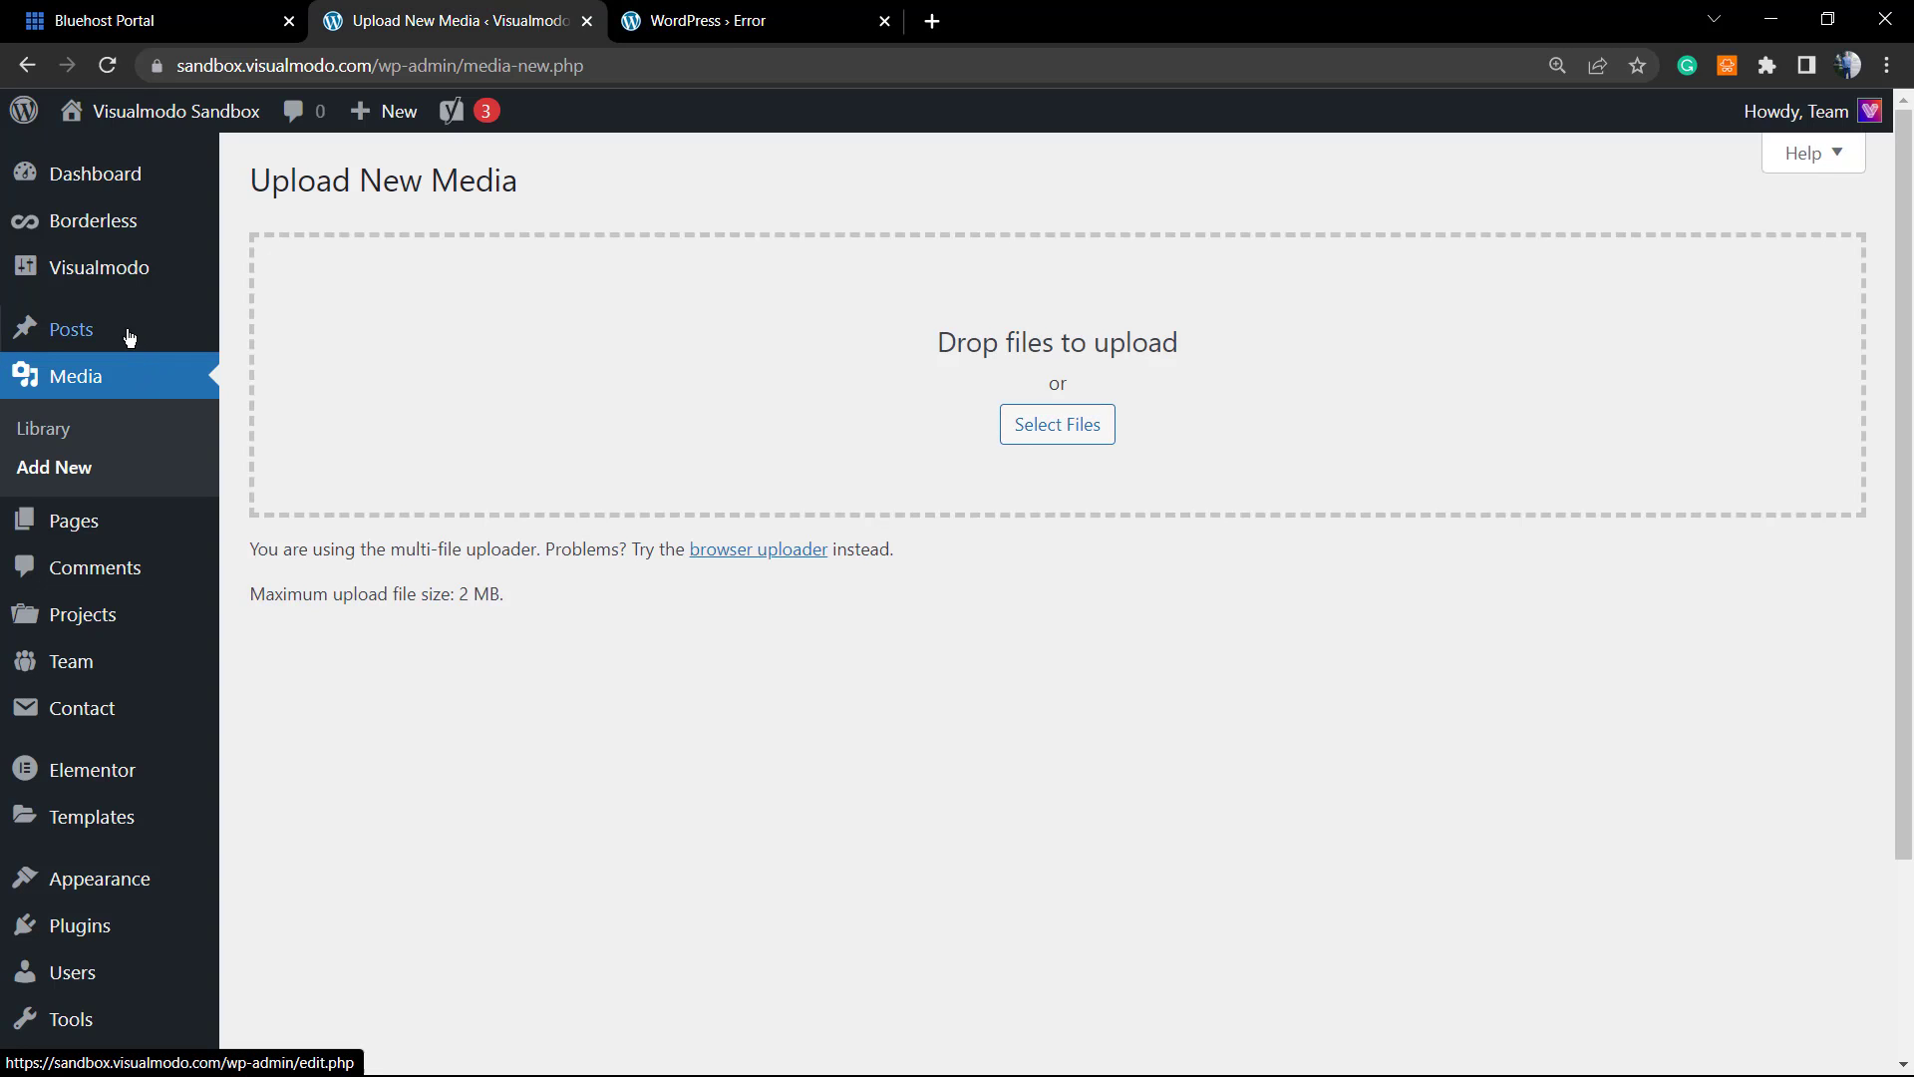
pyautogui.click(1094, 436)
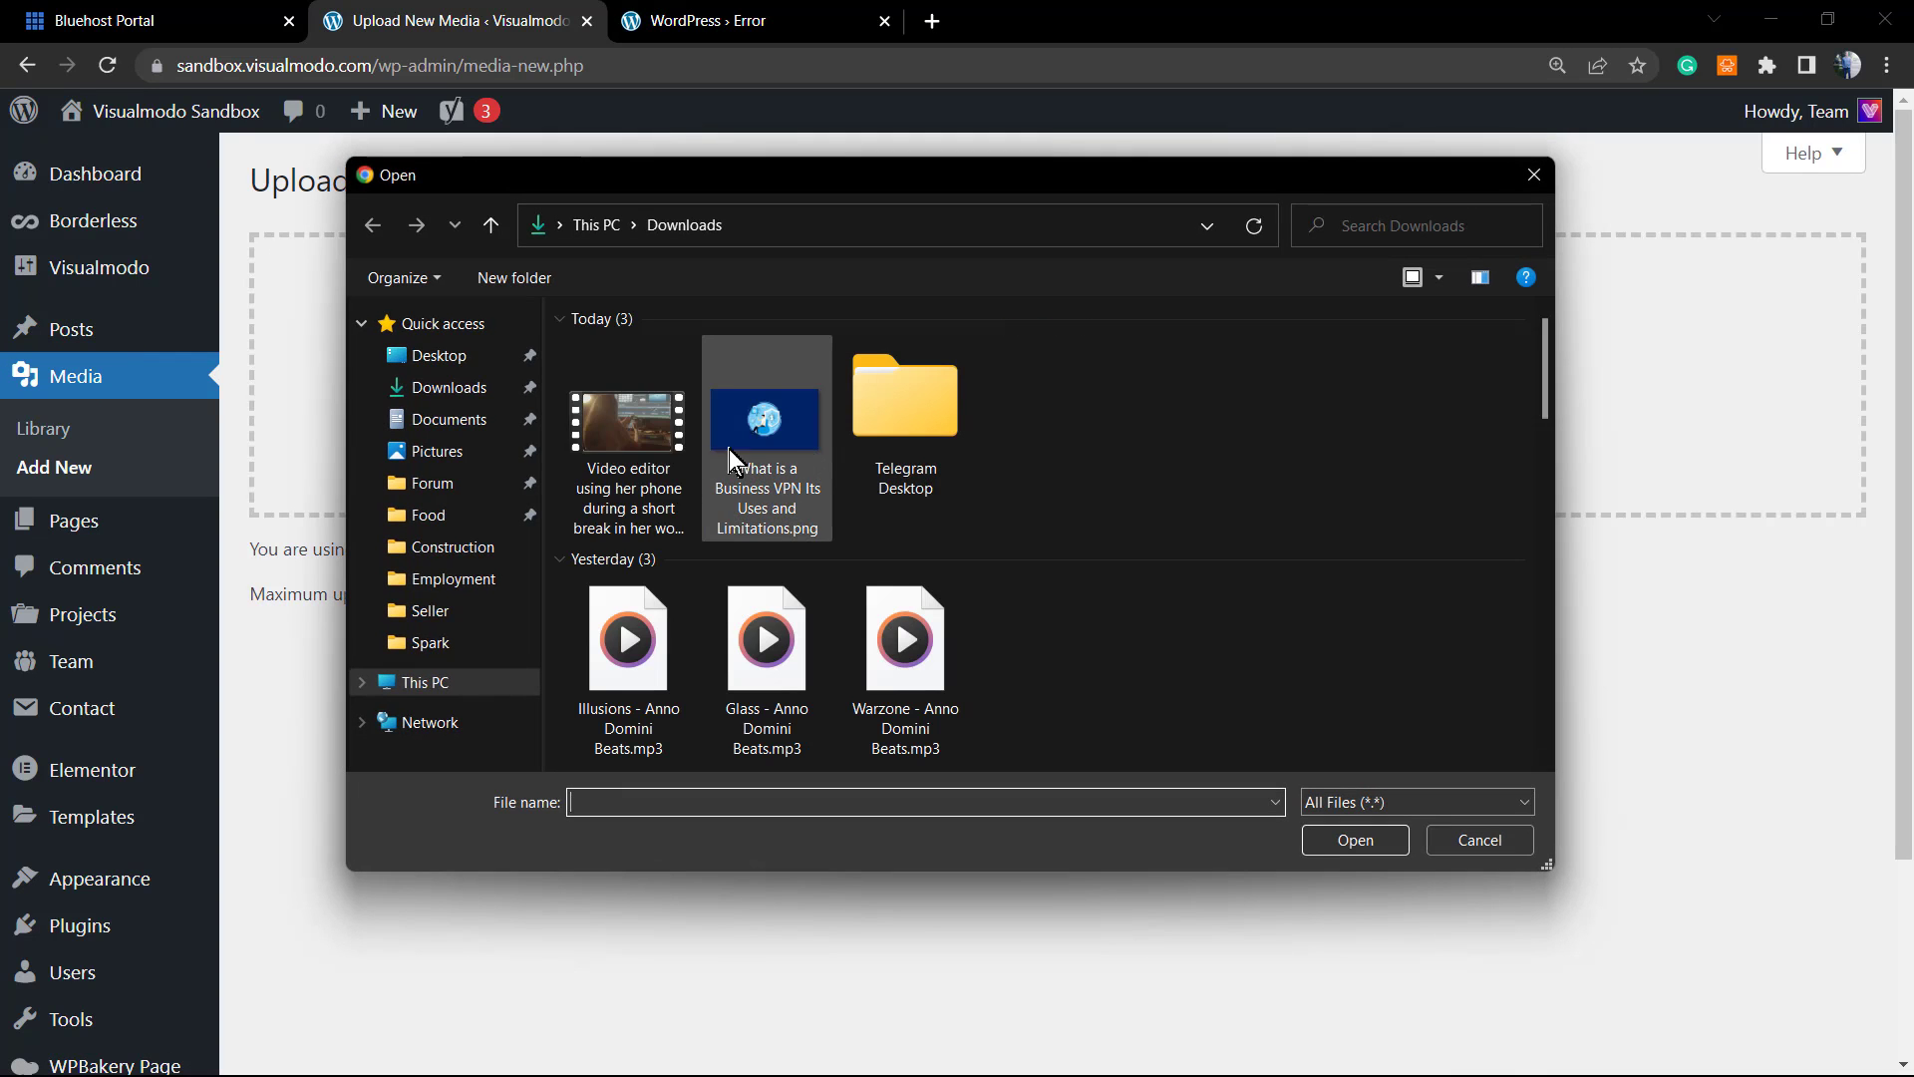
pyautogui.click(603, 446)
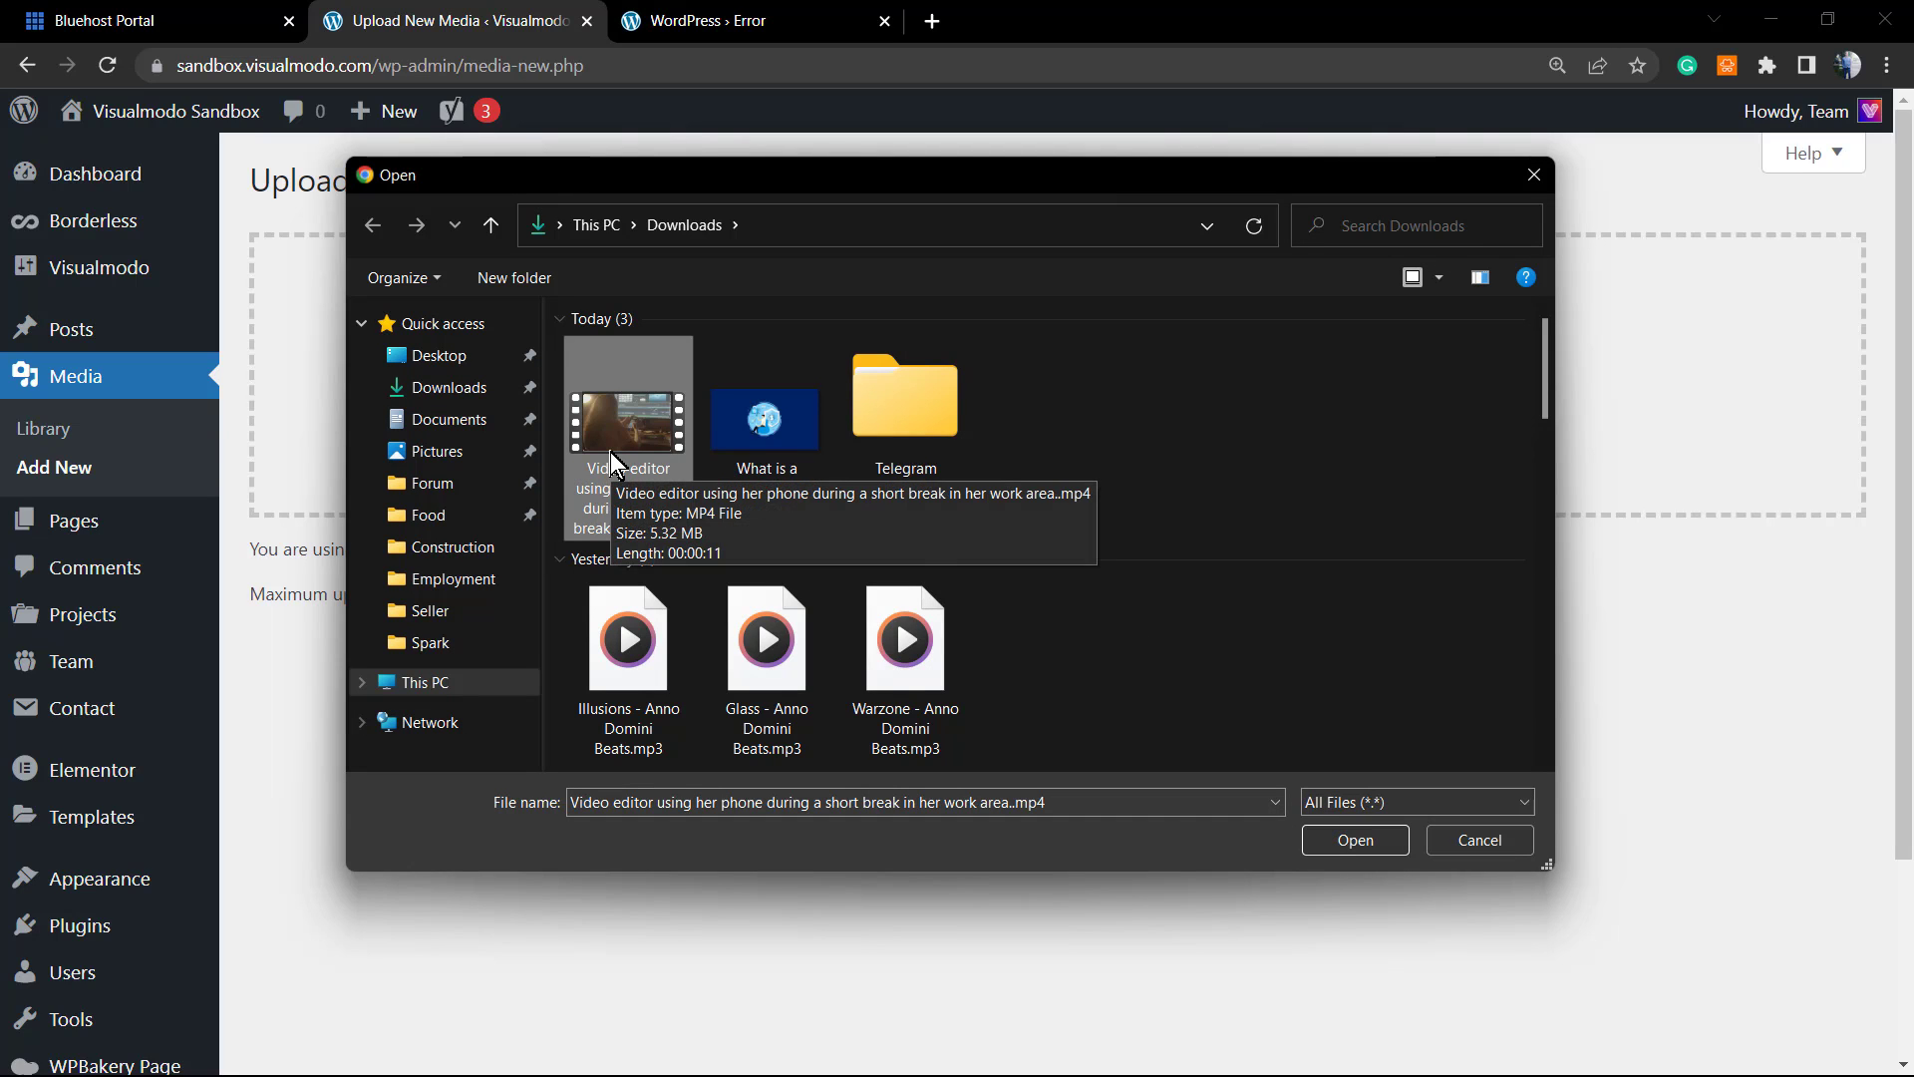
pyautogui.click(1327, 842)
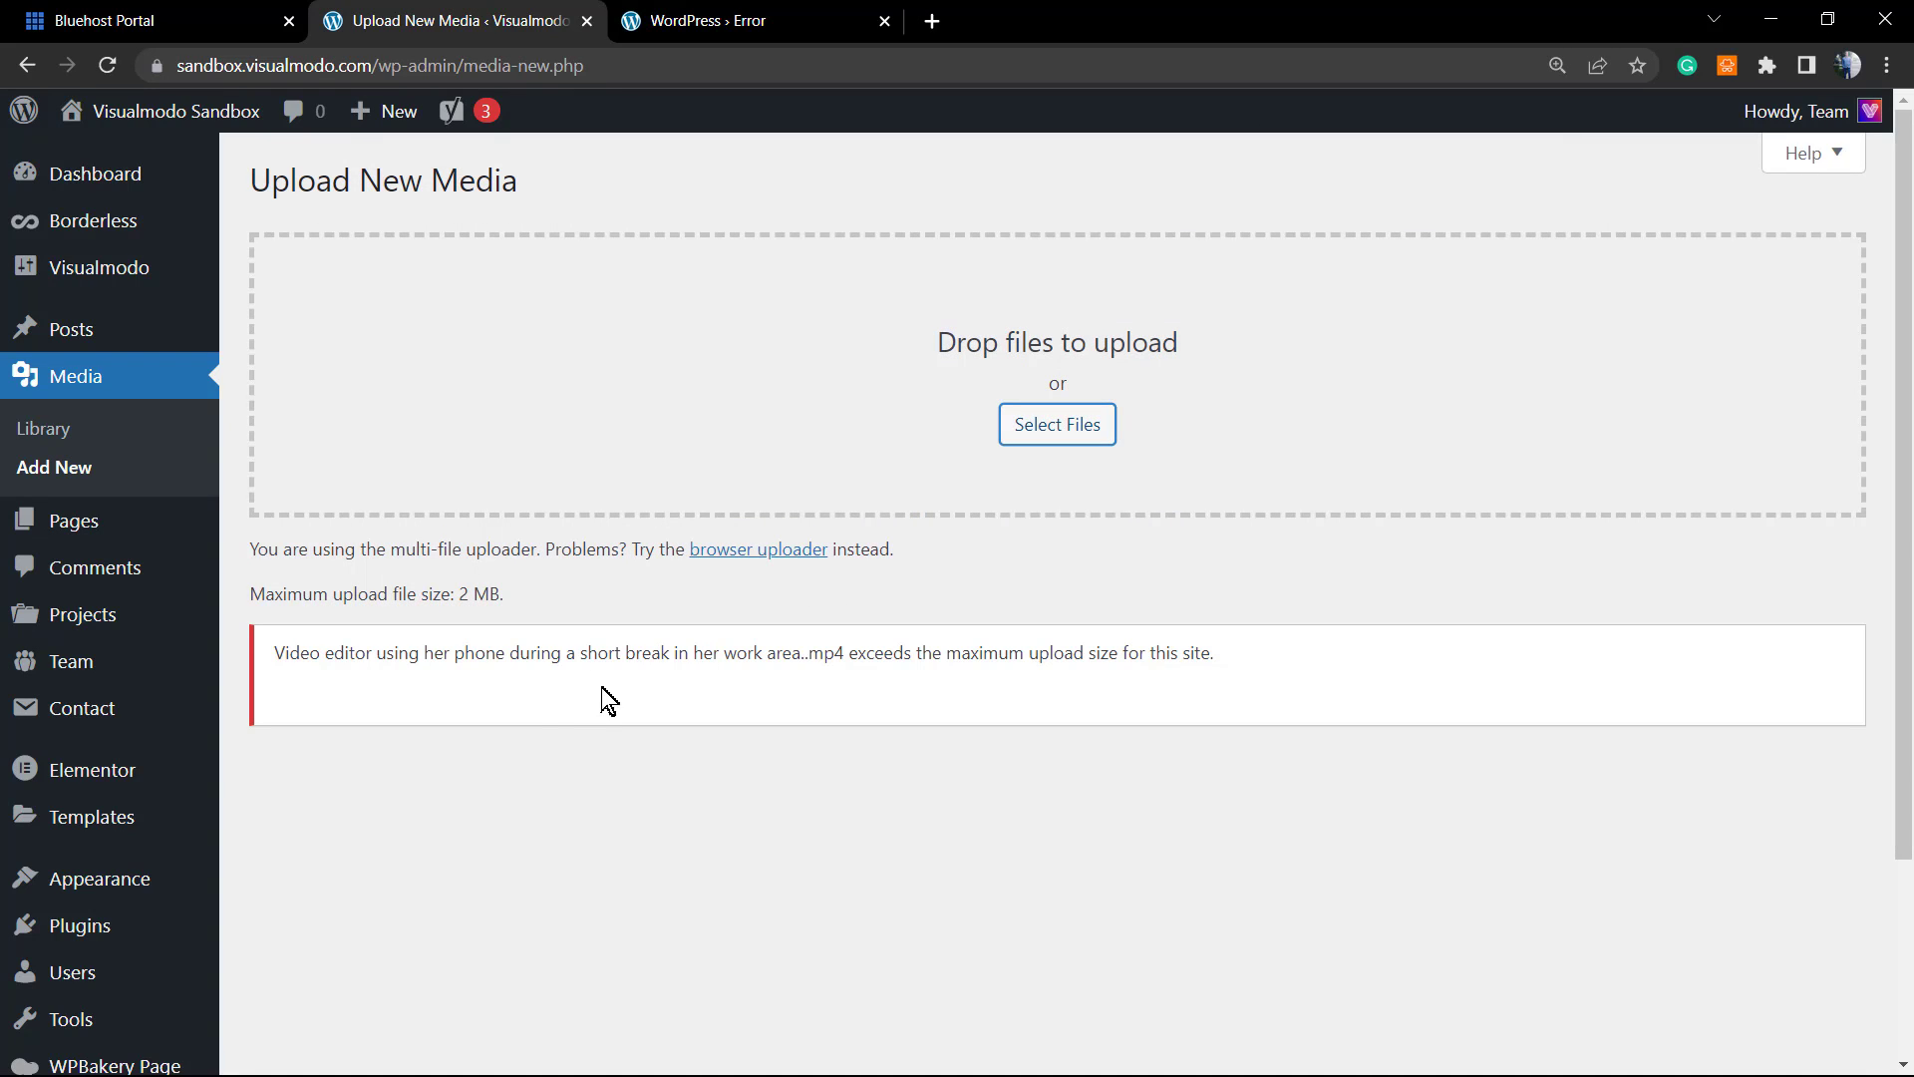
# - Highlight the rejection notice and its 2 MB maximum upload file size limit
pyautogui.tripleClick(343, 654)
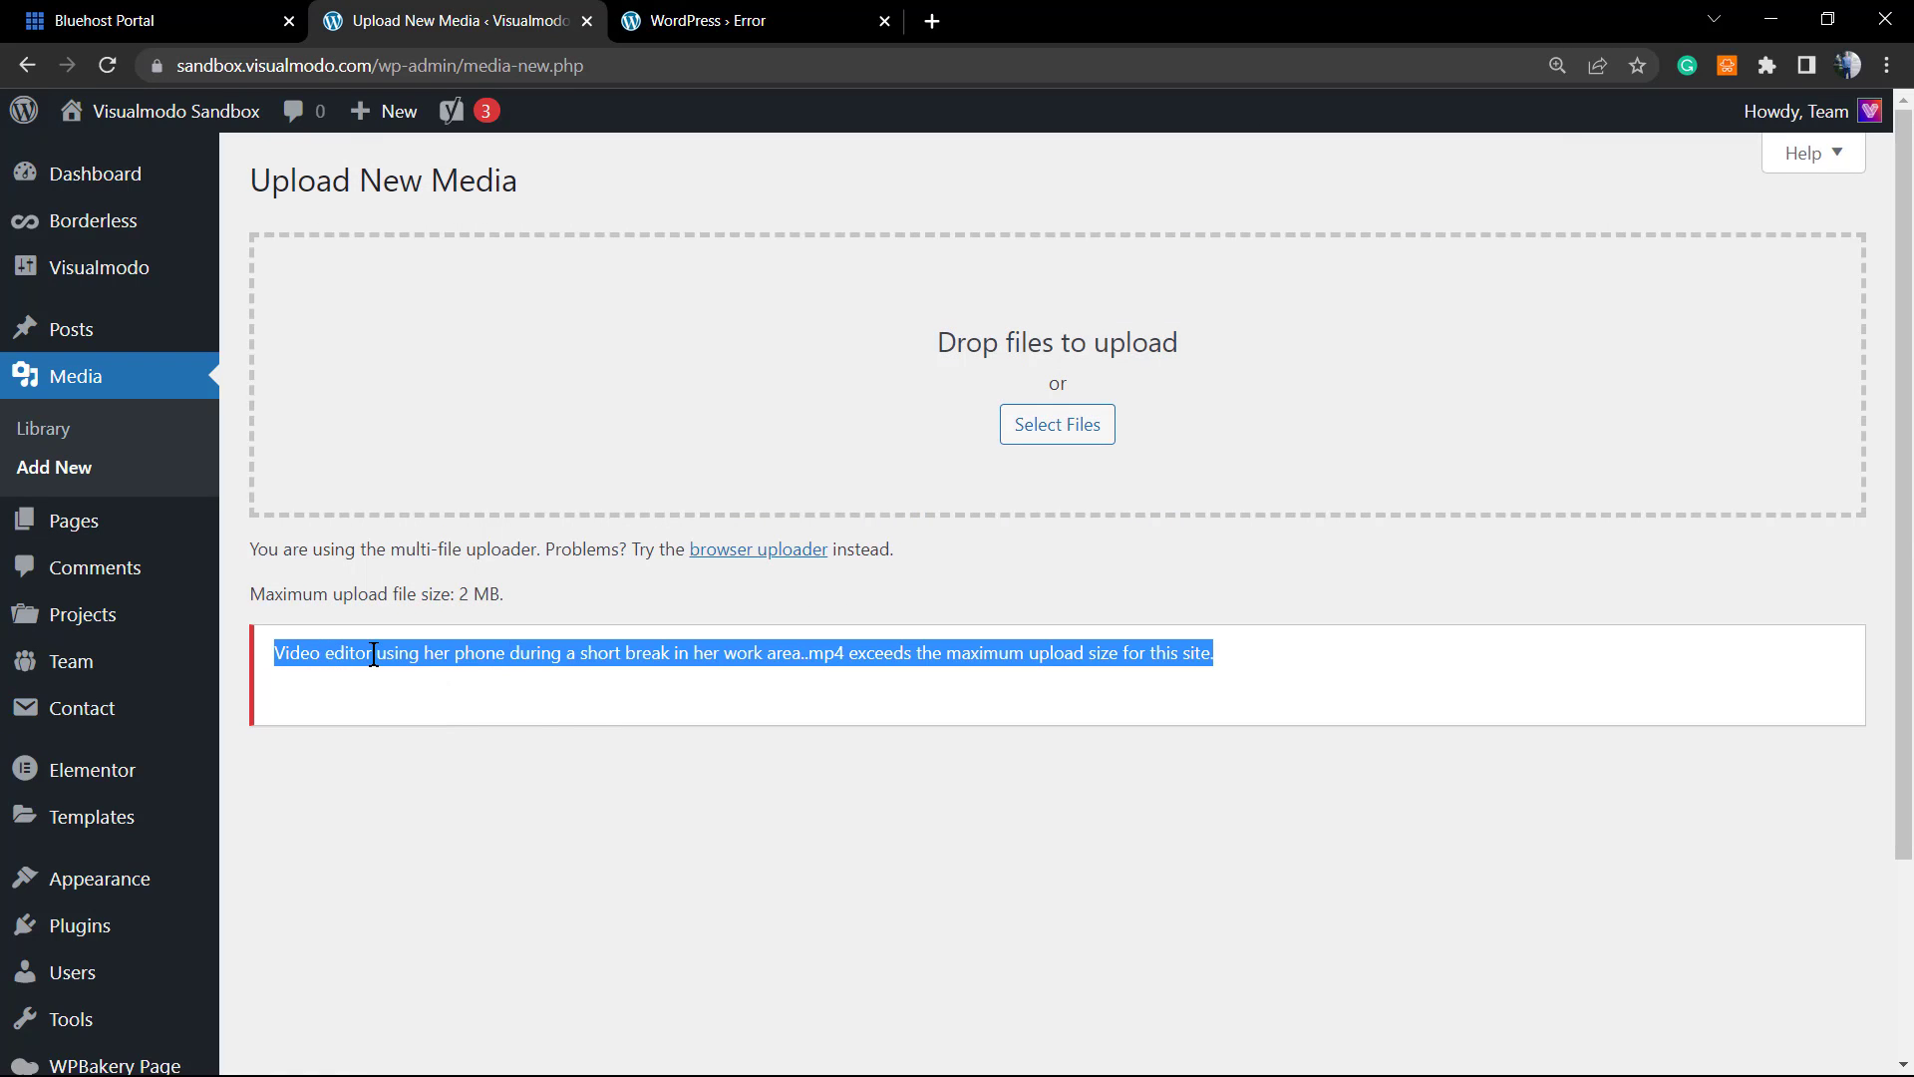
pyautogui.click(374, 654)
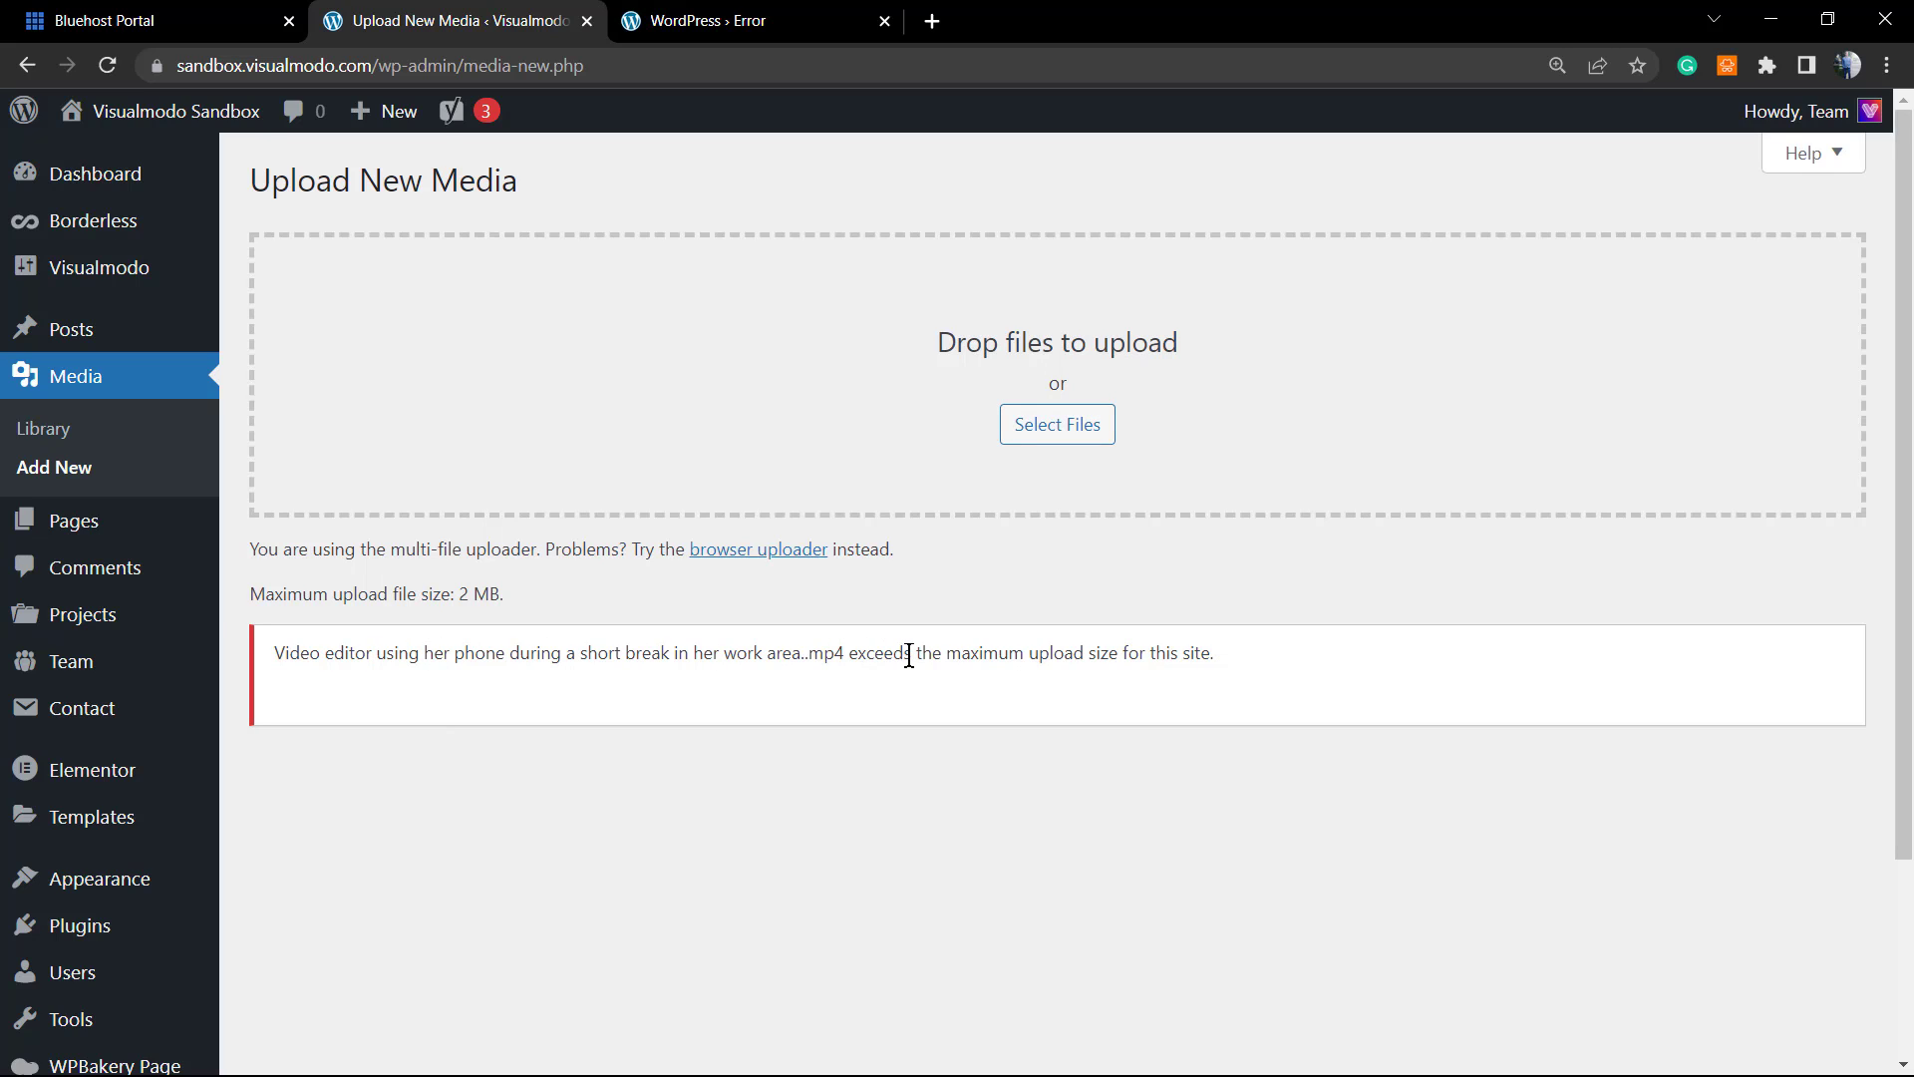
pyautogui.moveTo(910, 654); pyautogui.dragTo(1234, 674)
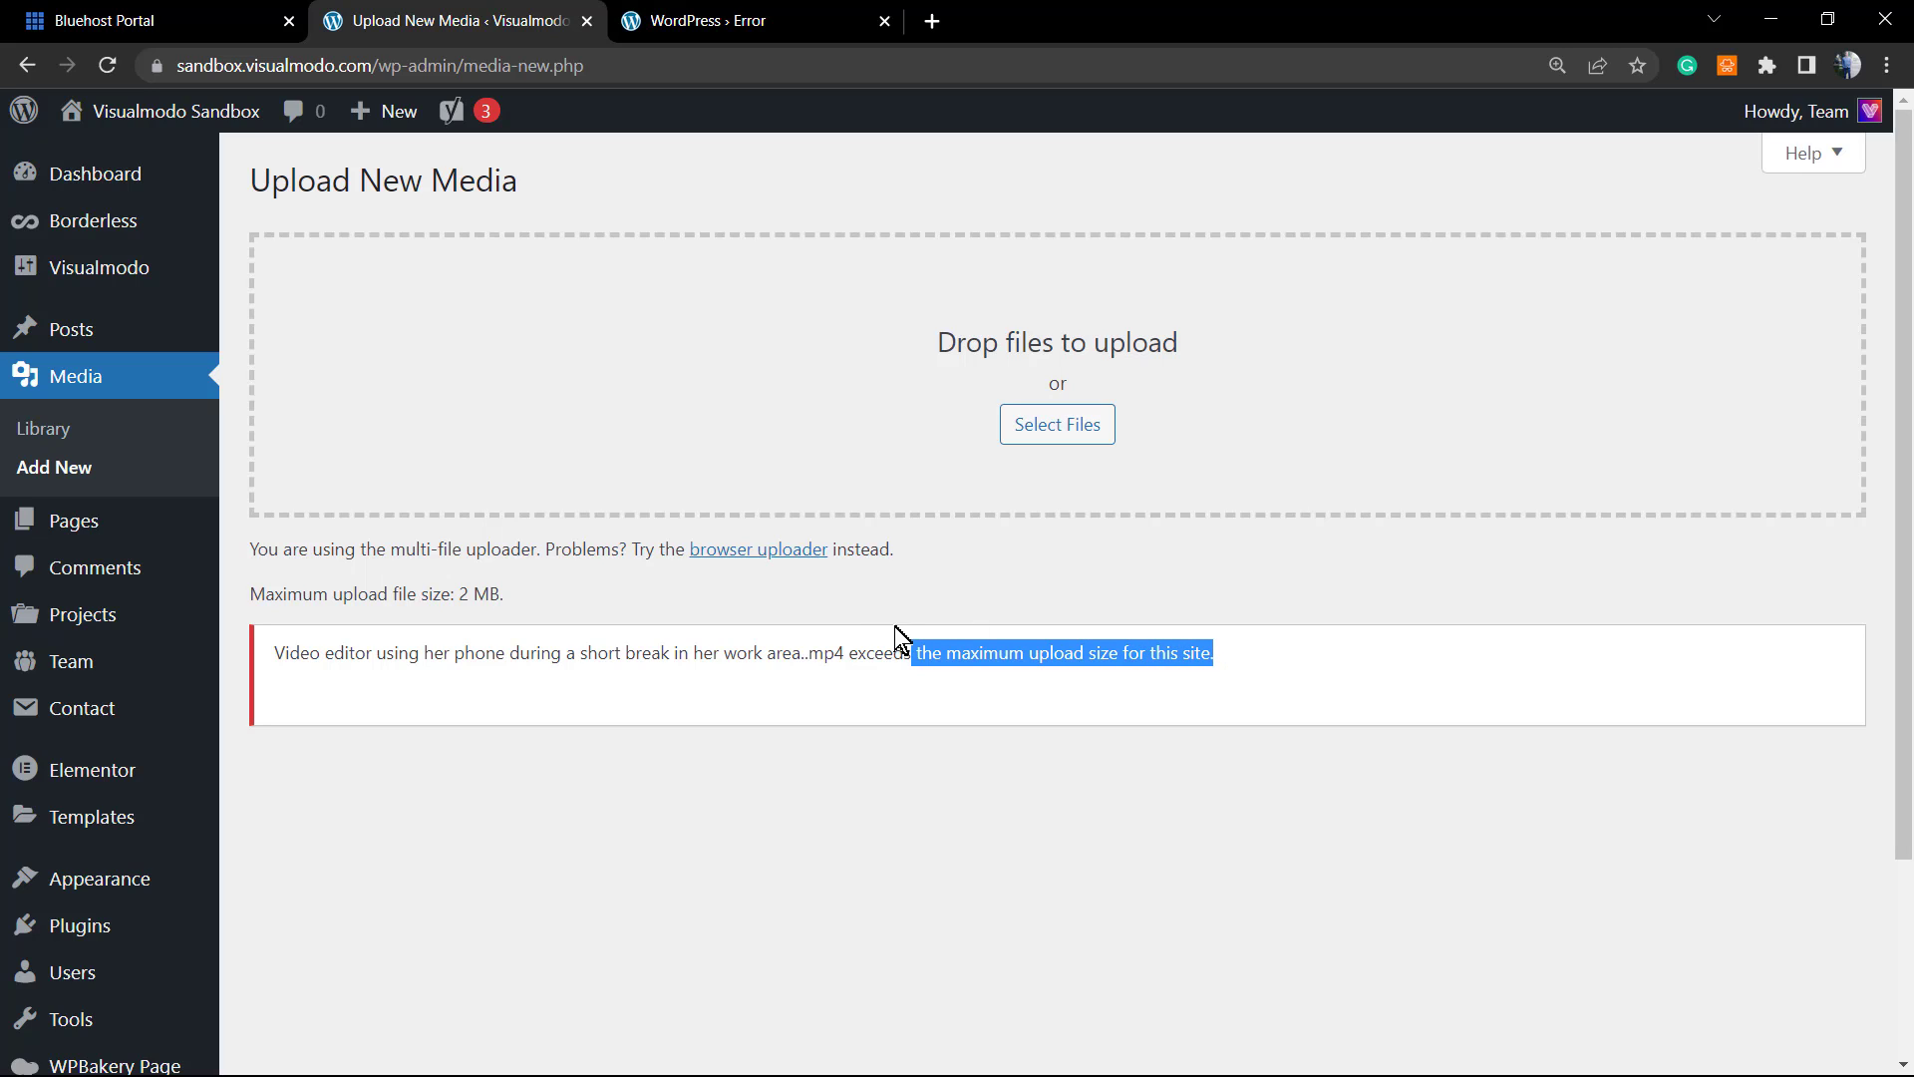
pyautogui.click(348, 596)
pyautogui.tripleClick(348, 595)
pyautogui.click(529, 605)
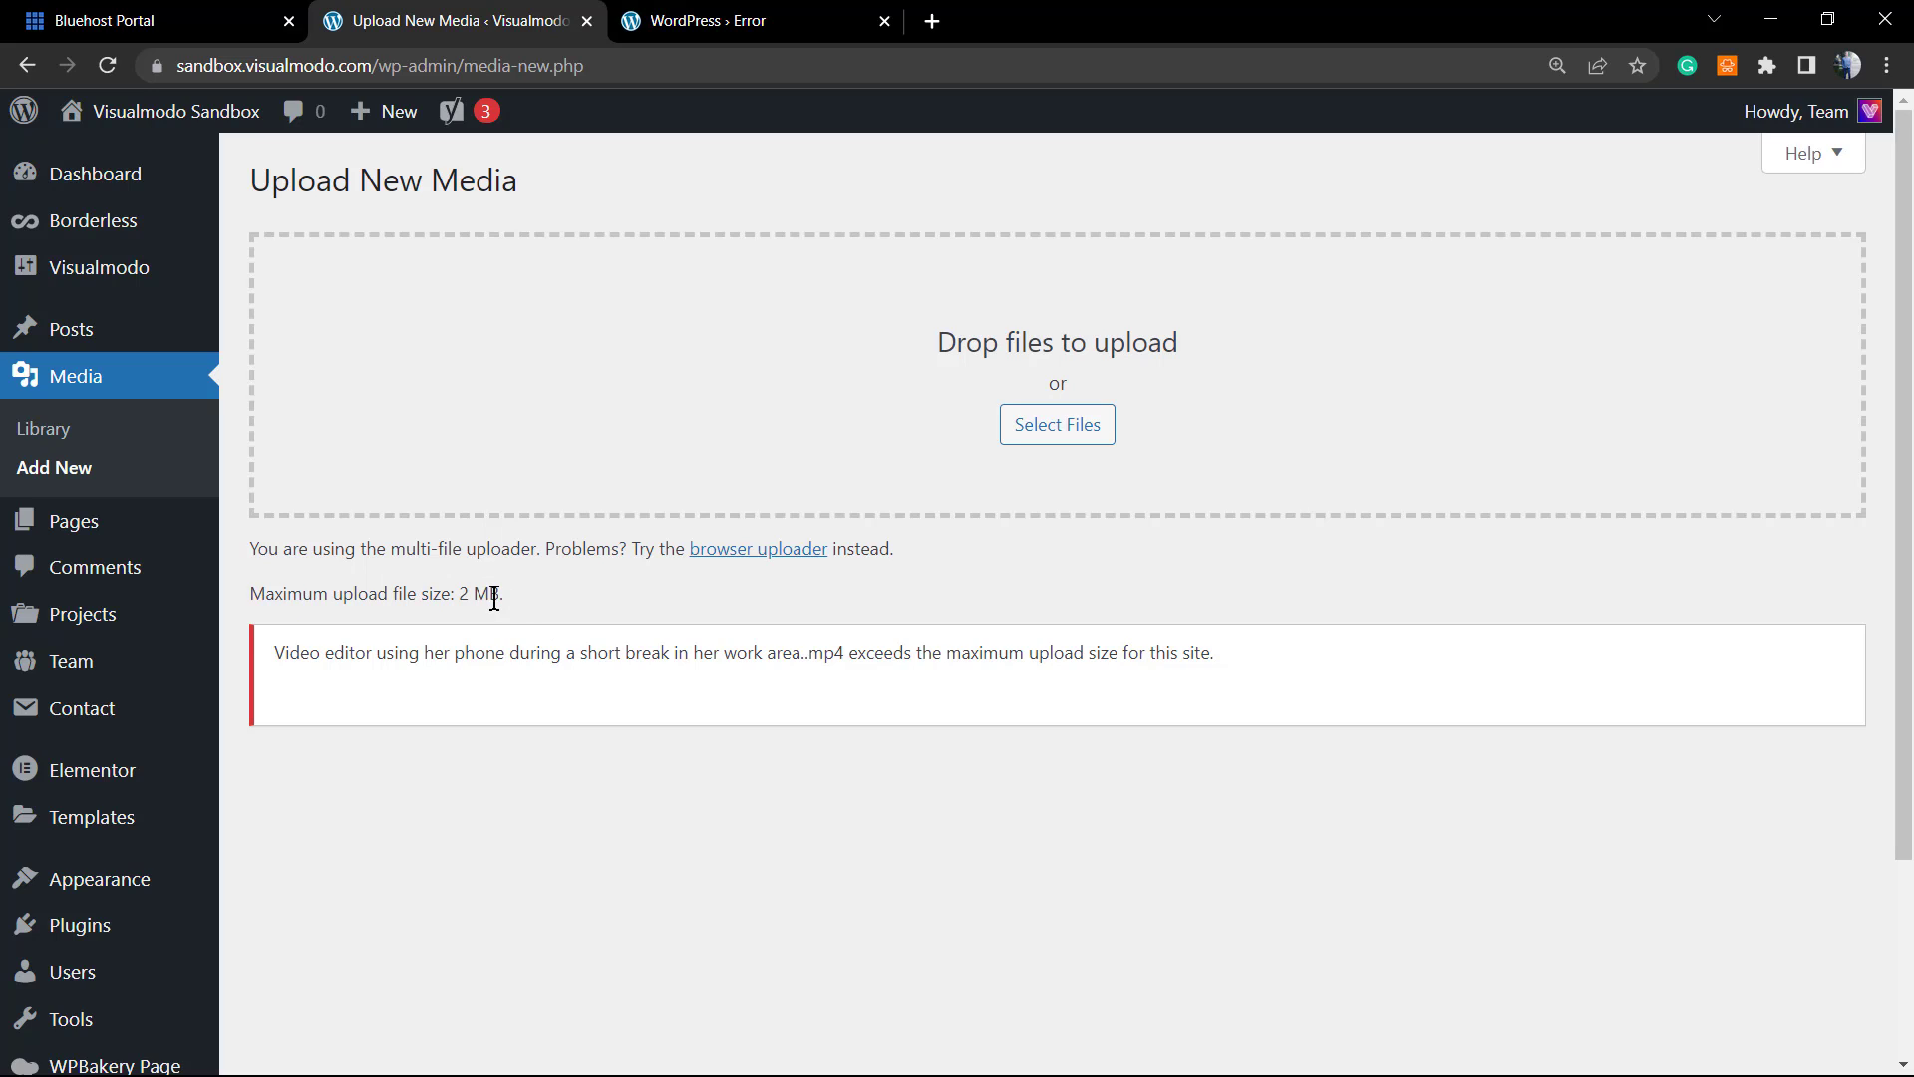
pyautogui.moveTo(459, 595); pyautogui.dragTo(500, 597)
pyautogui.click(169, 12)
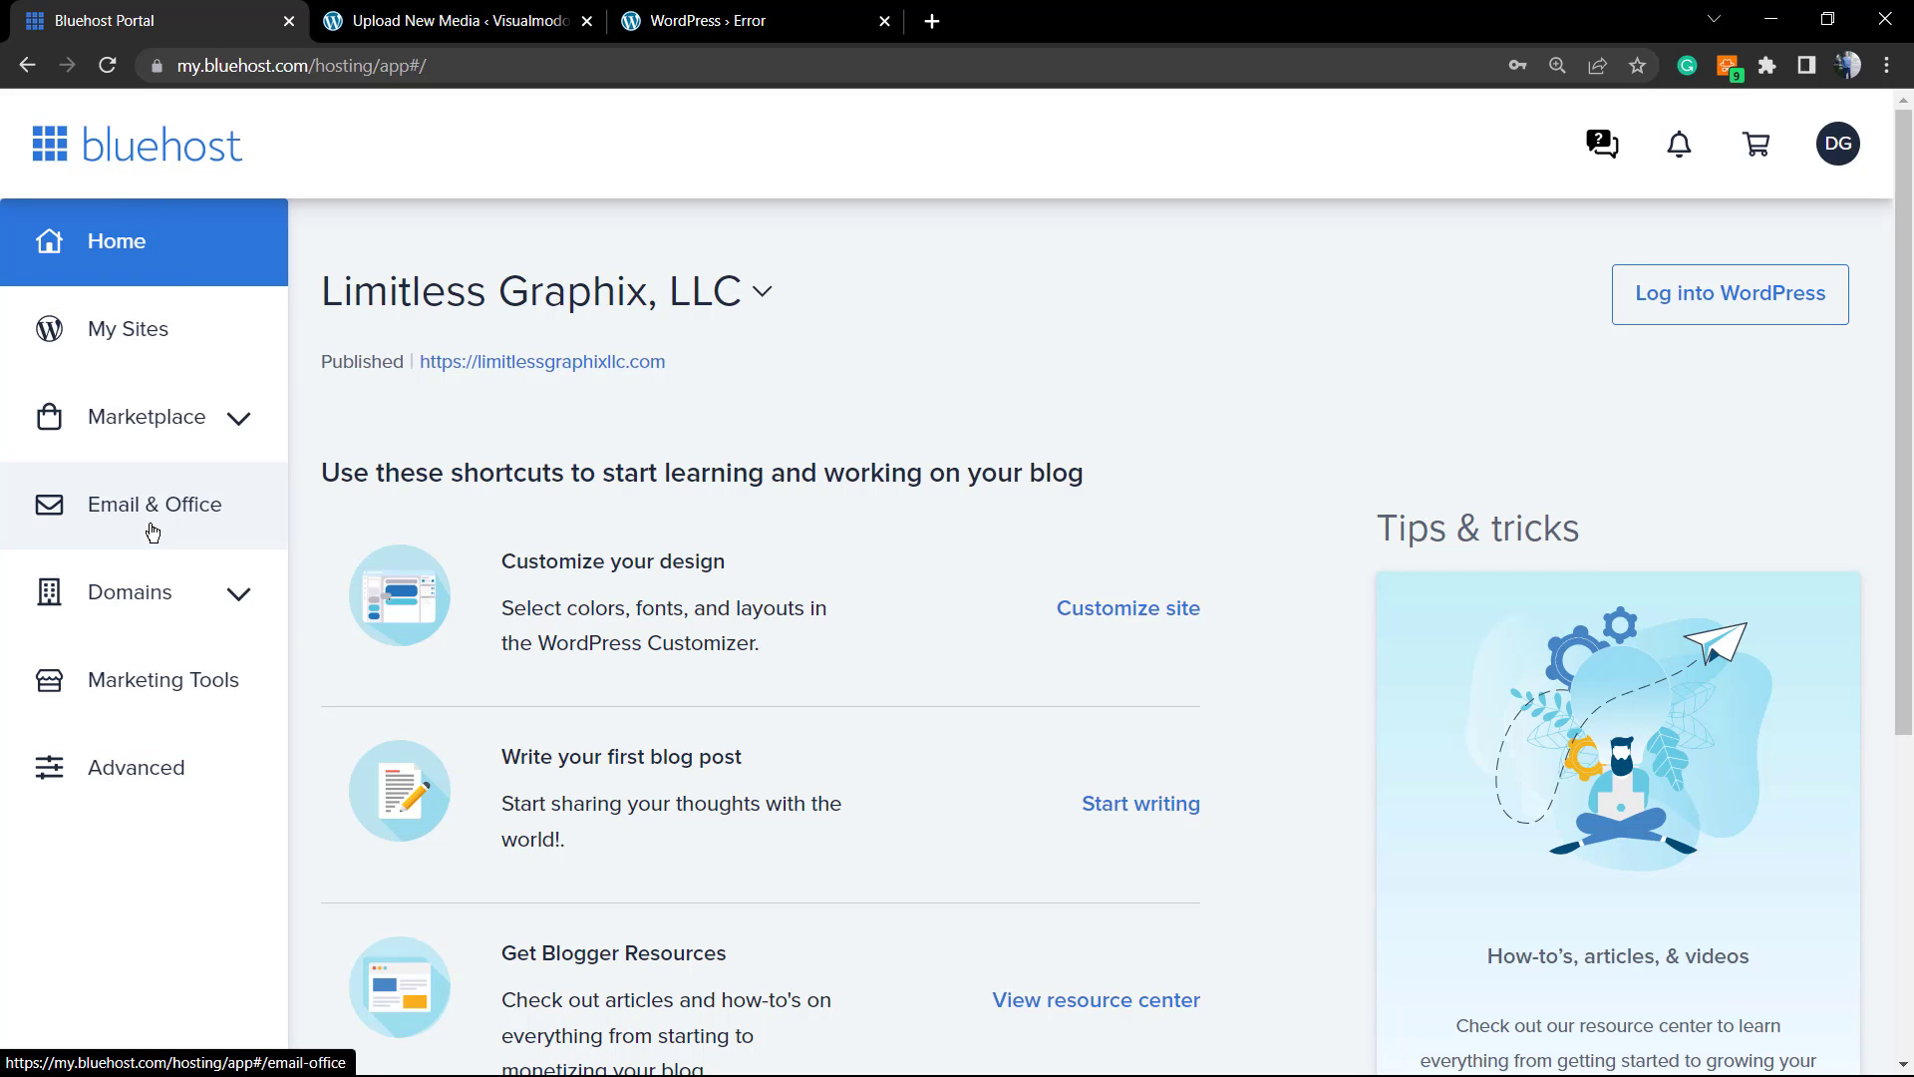
# - Open cPanel from the Advanced section of the Bluehost Portal sidebar
pyautogui.click(137, 779)
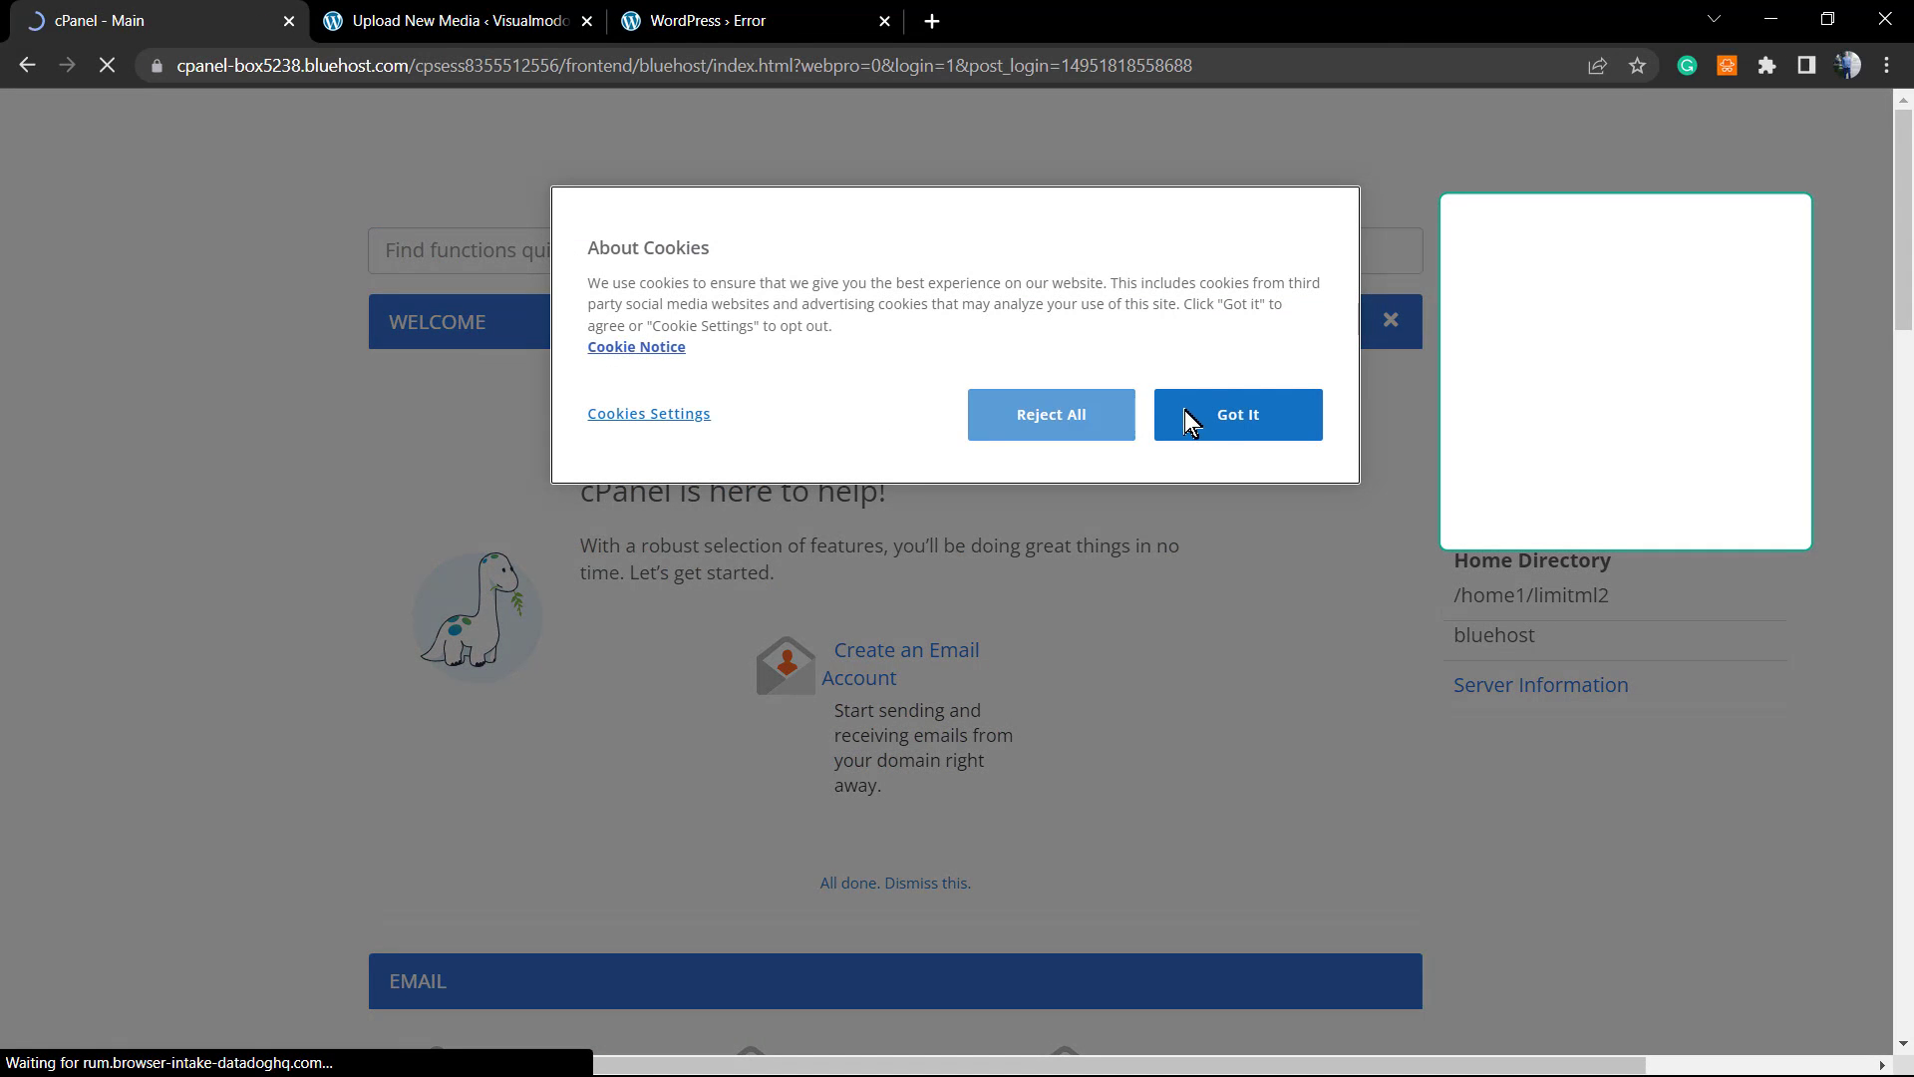
# - Dismiss the cPanel cookie notice with Got It and scroll down the main page
pyautogui.click(1187, 413)
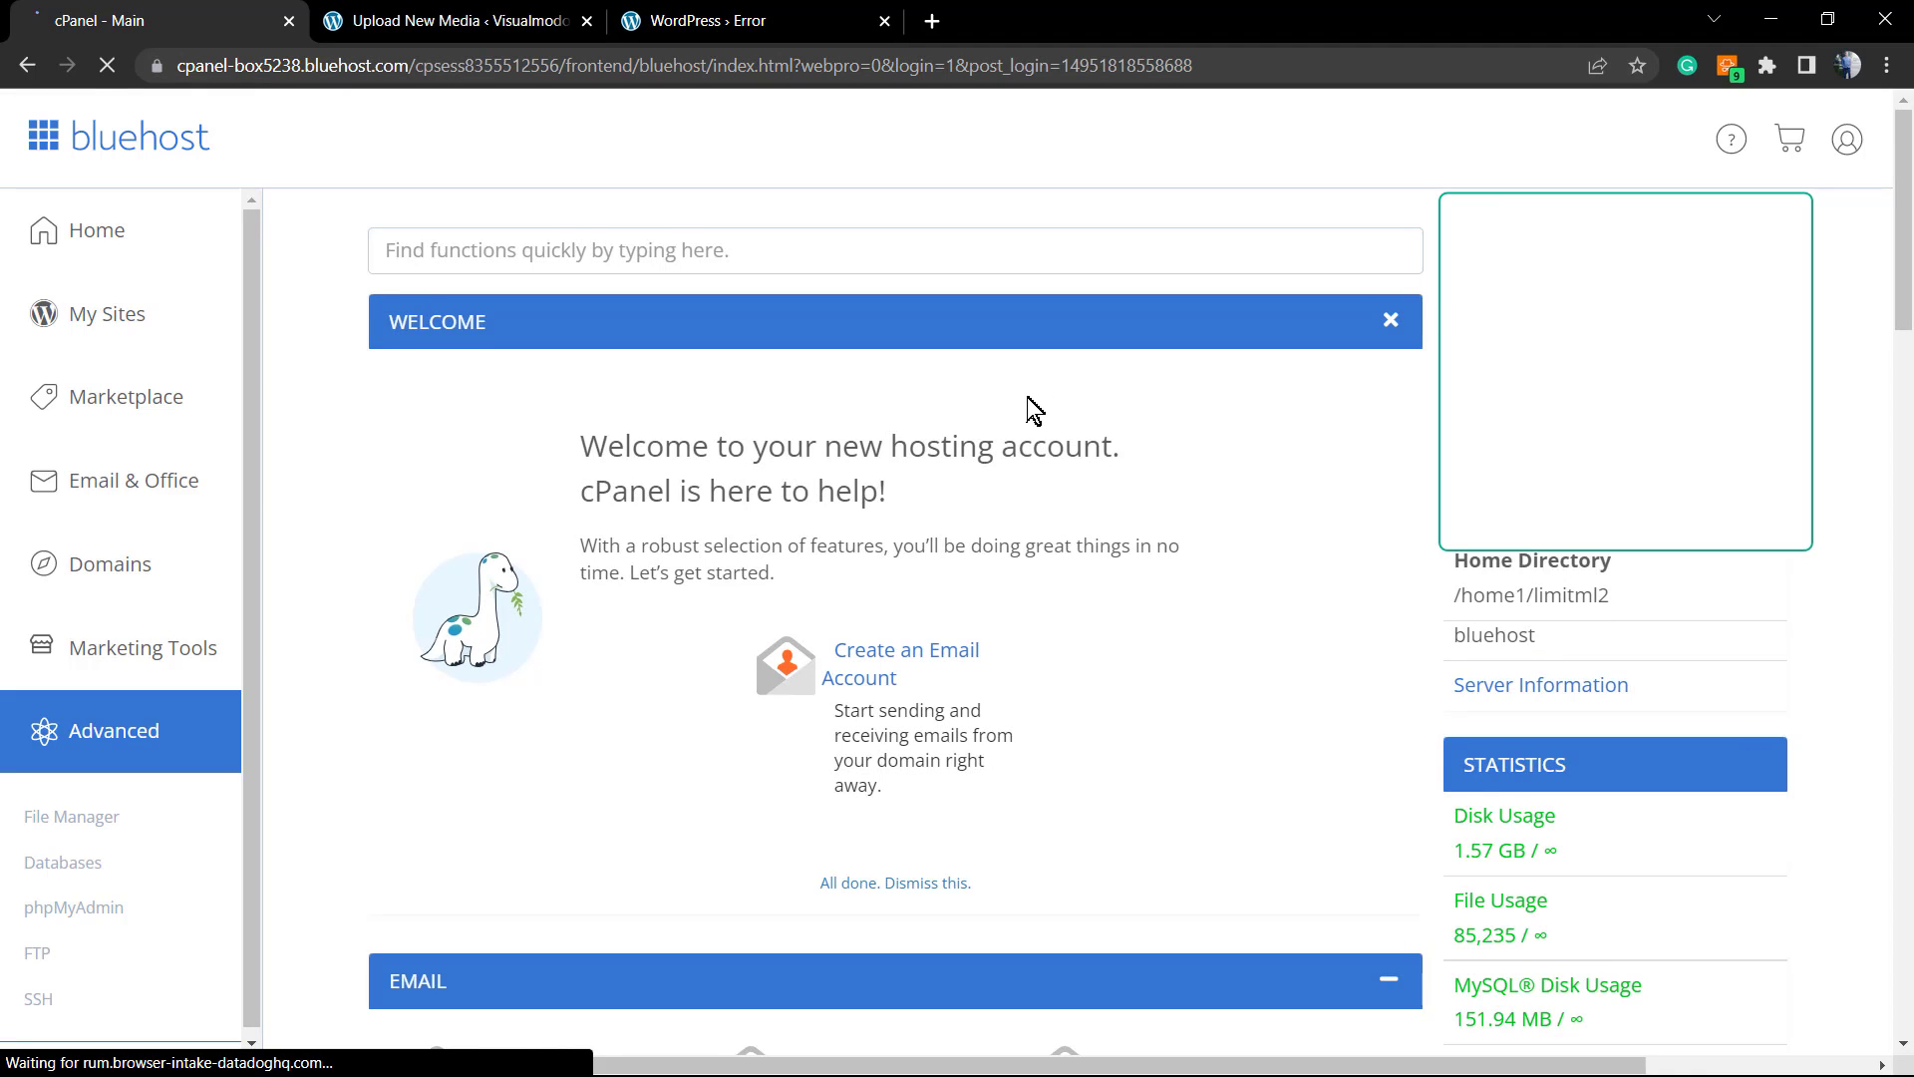
pyautogui.scroll(-1, 1008, 389)
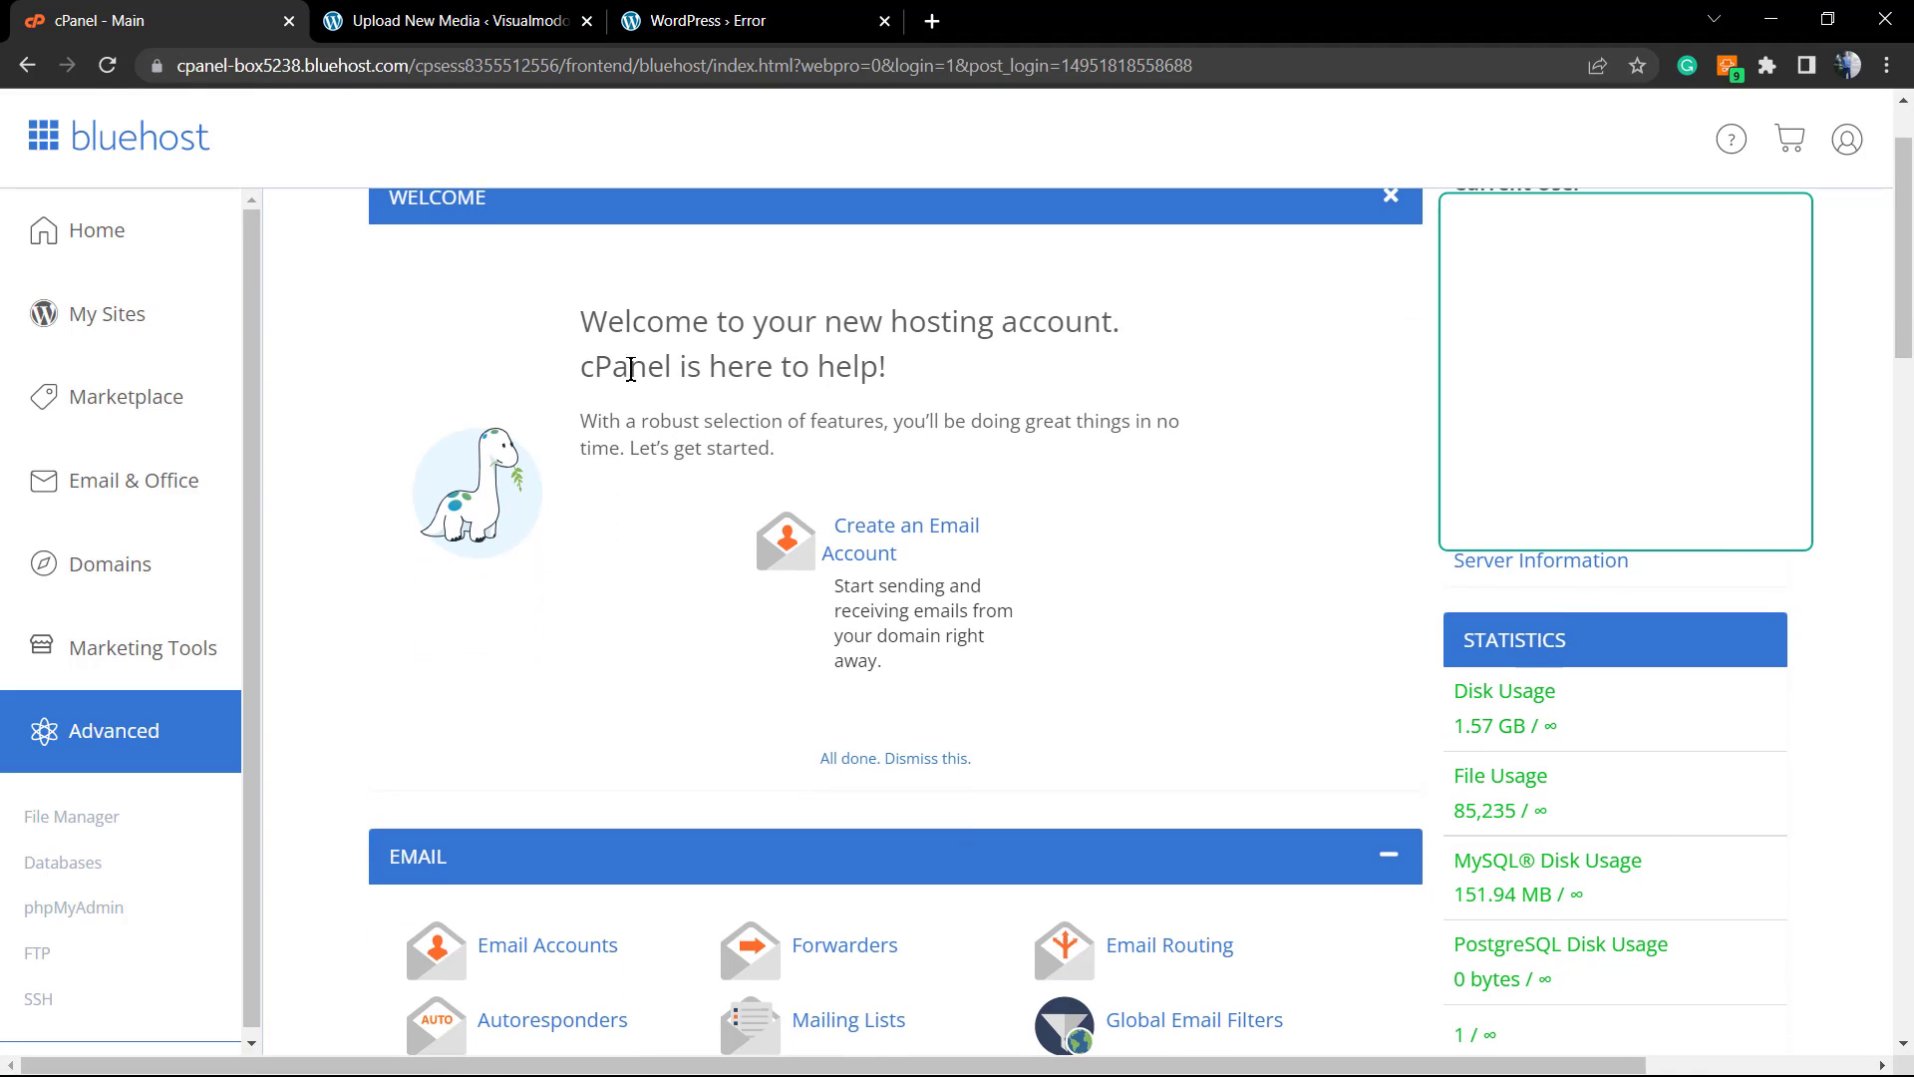
pyautogui.scroll(-1, 748, 385)
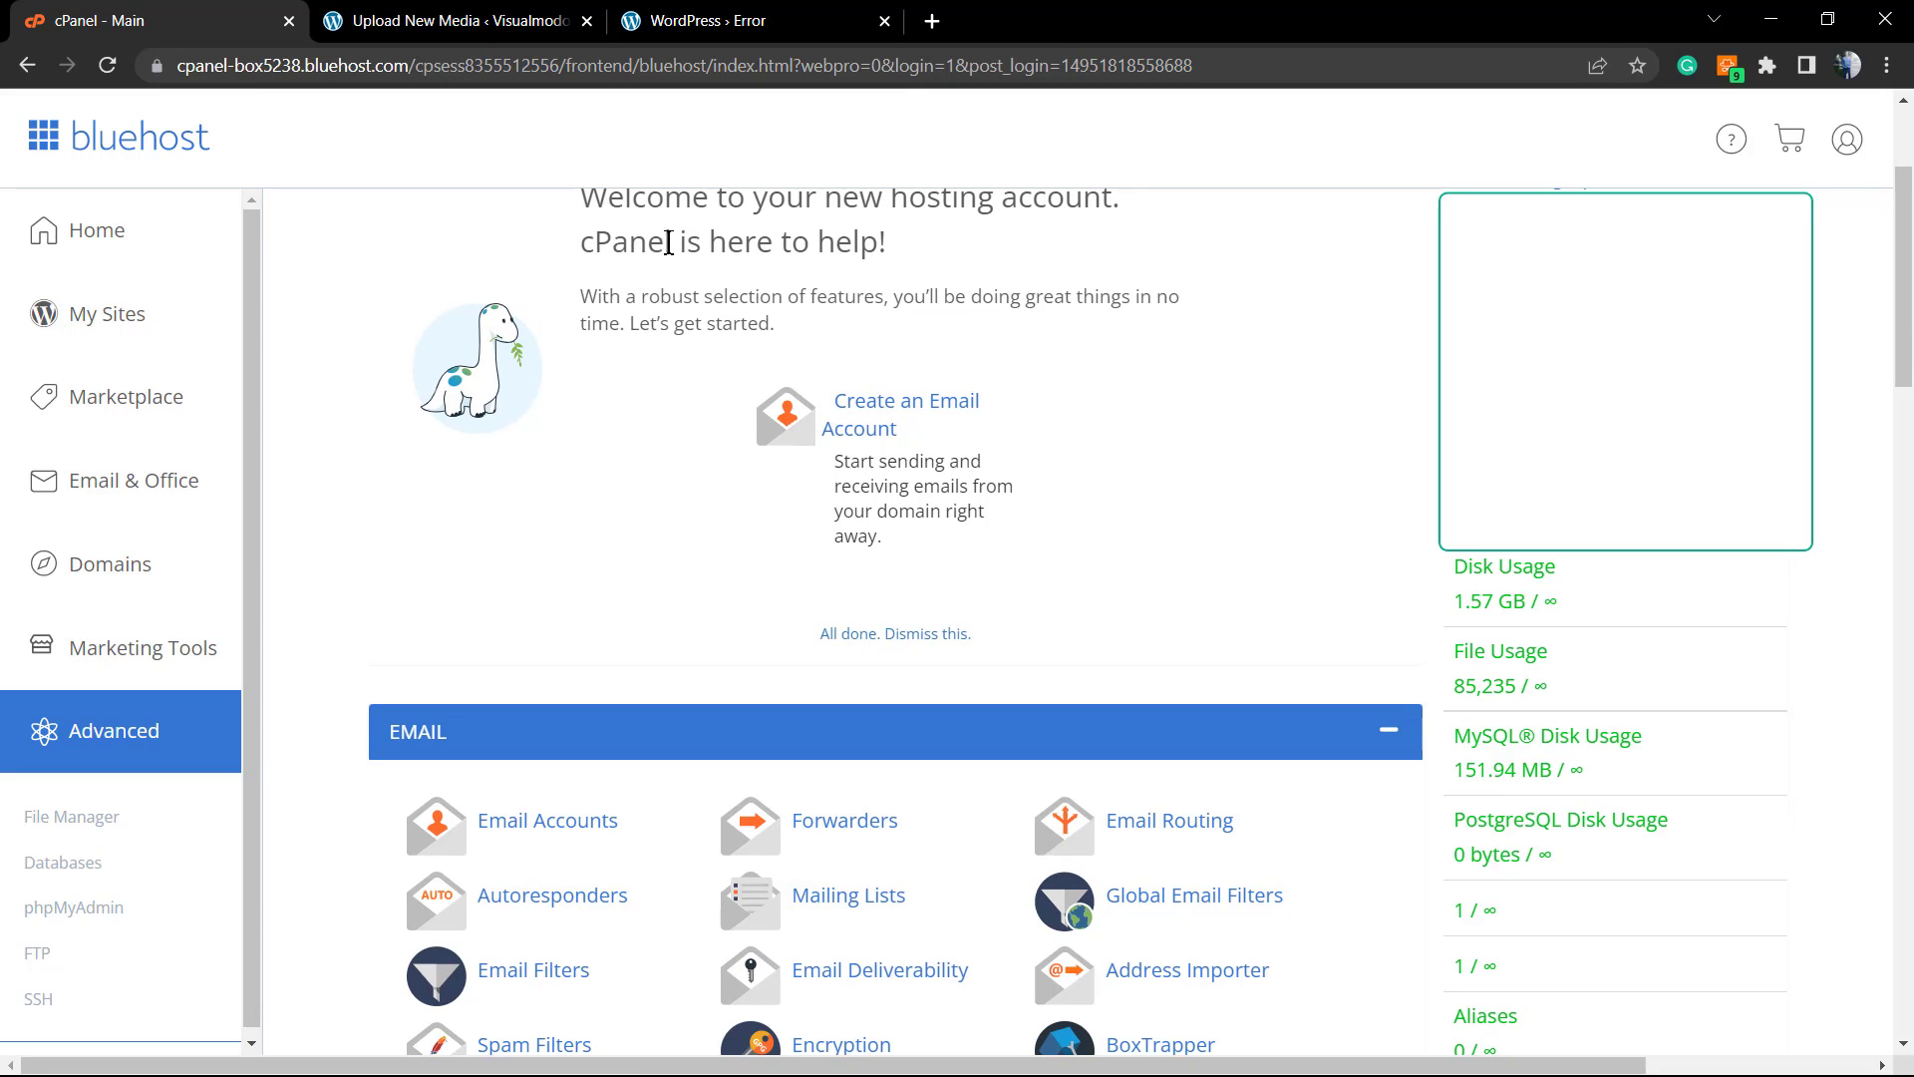
pyautogui.scroll(-3, 697, 538)
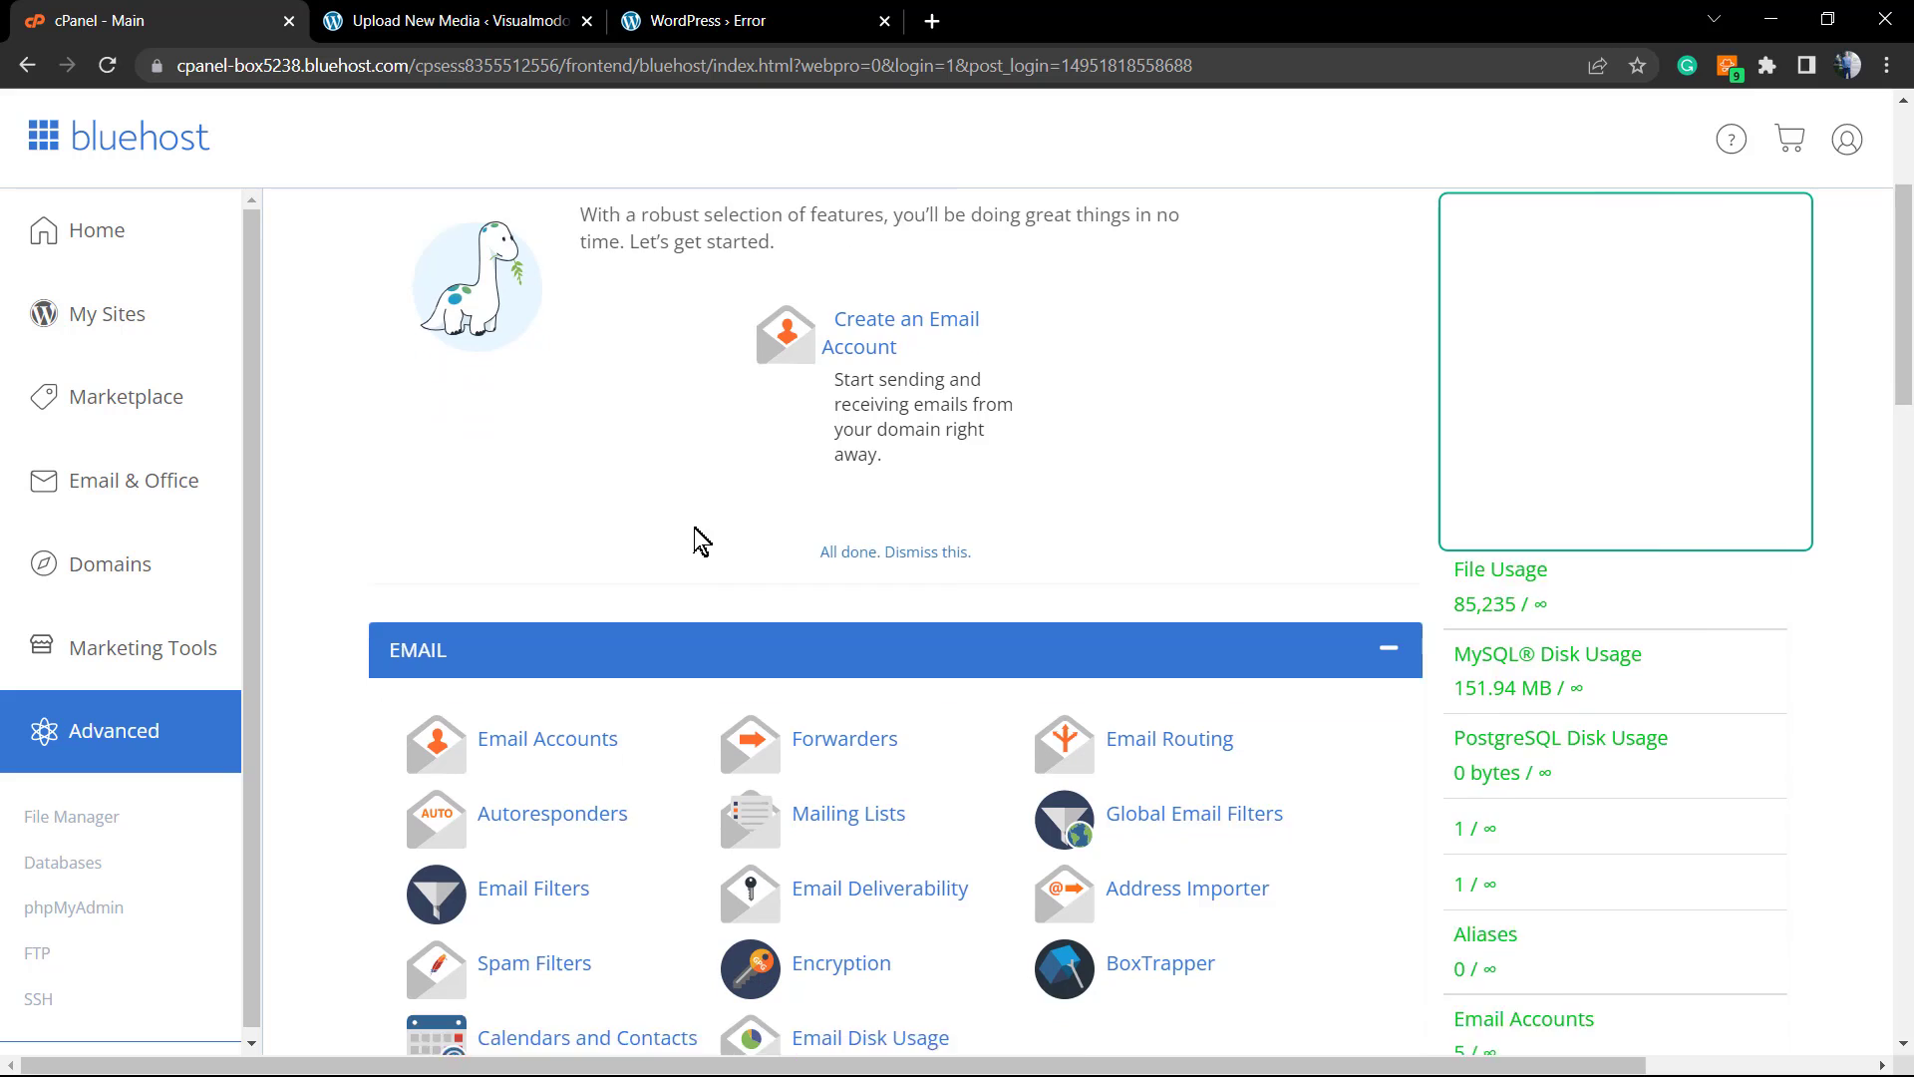
pyautogui.scroll(-1, 684, 564)
# - Find the Software section and launch MultiPHP INI Editor
pyautogui.scroll(1, 675, 568)
pyautogui.scroll(-2, 654, 548)
pyautogui.scroll(-2, 650, 551)
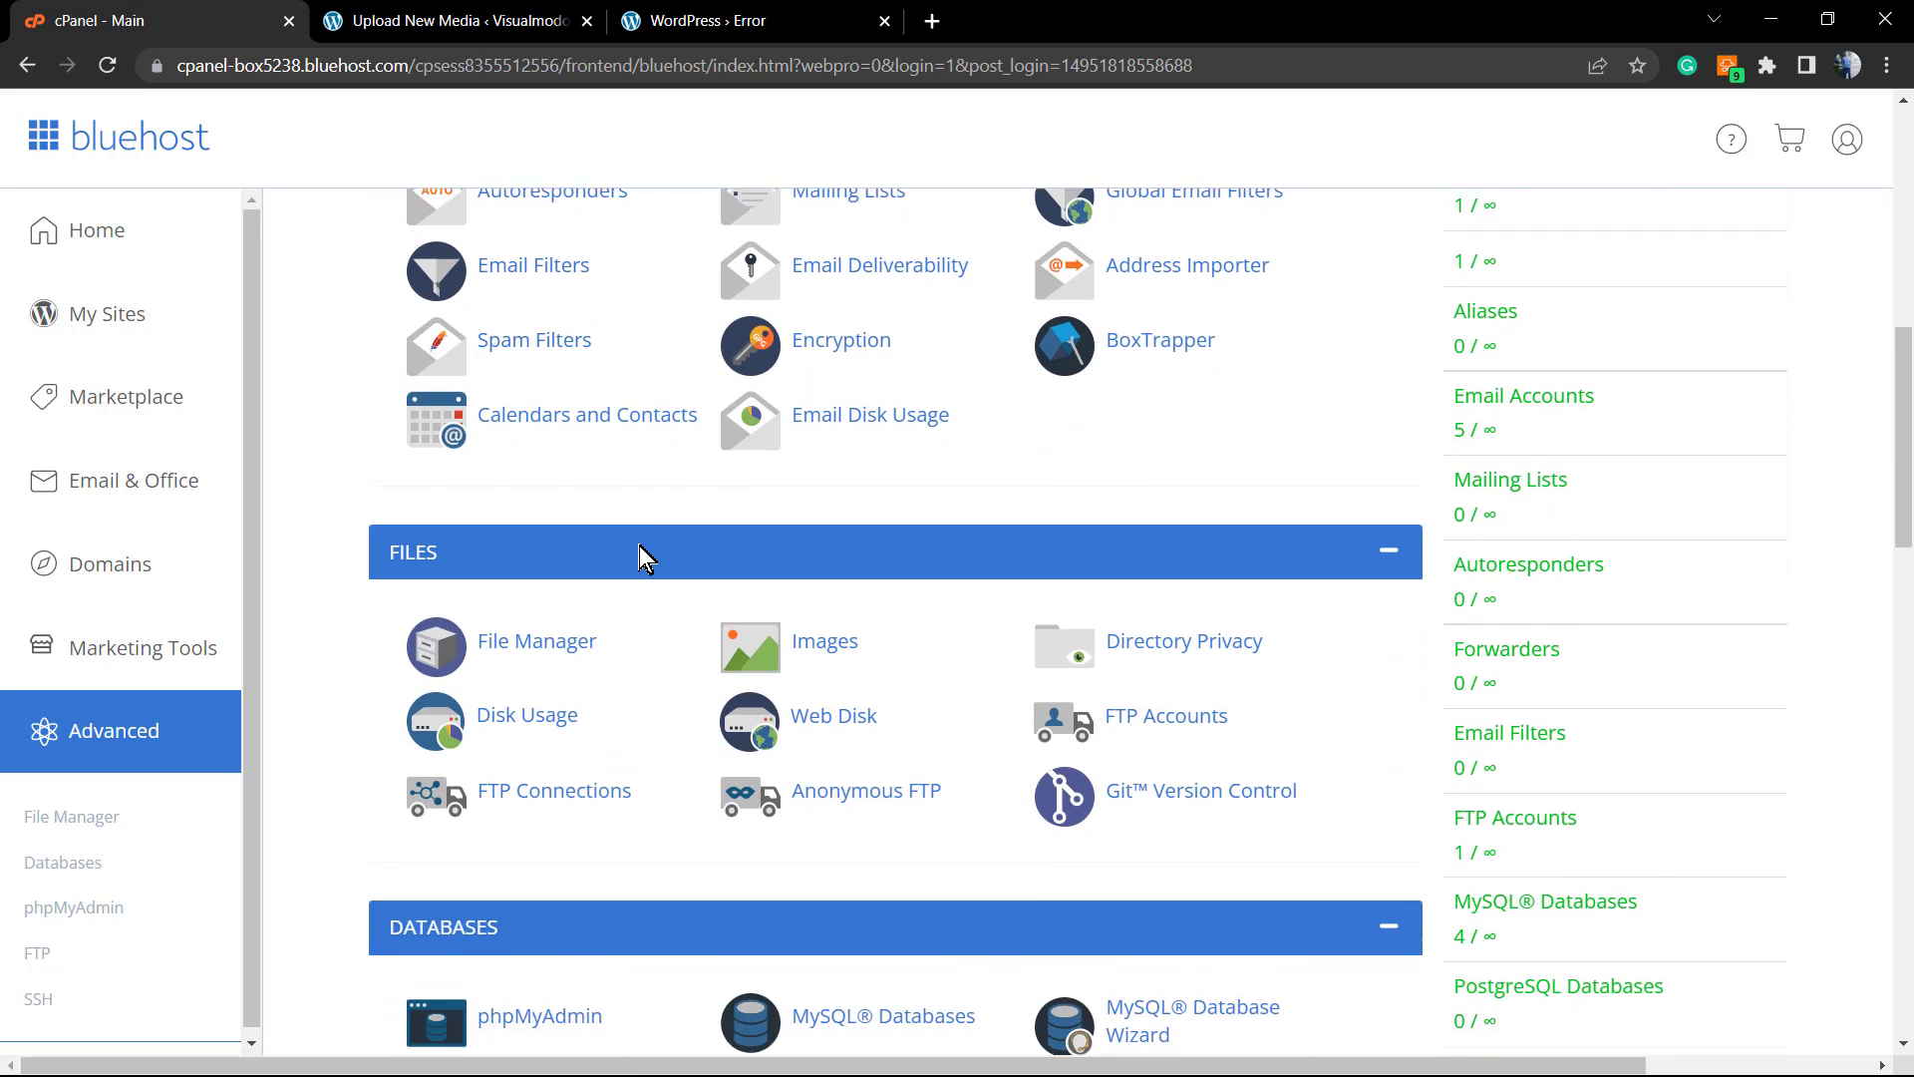
pyautogui.scroll(-4, 646, 560)
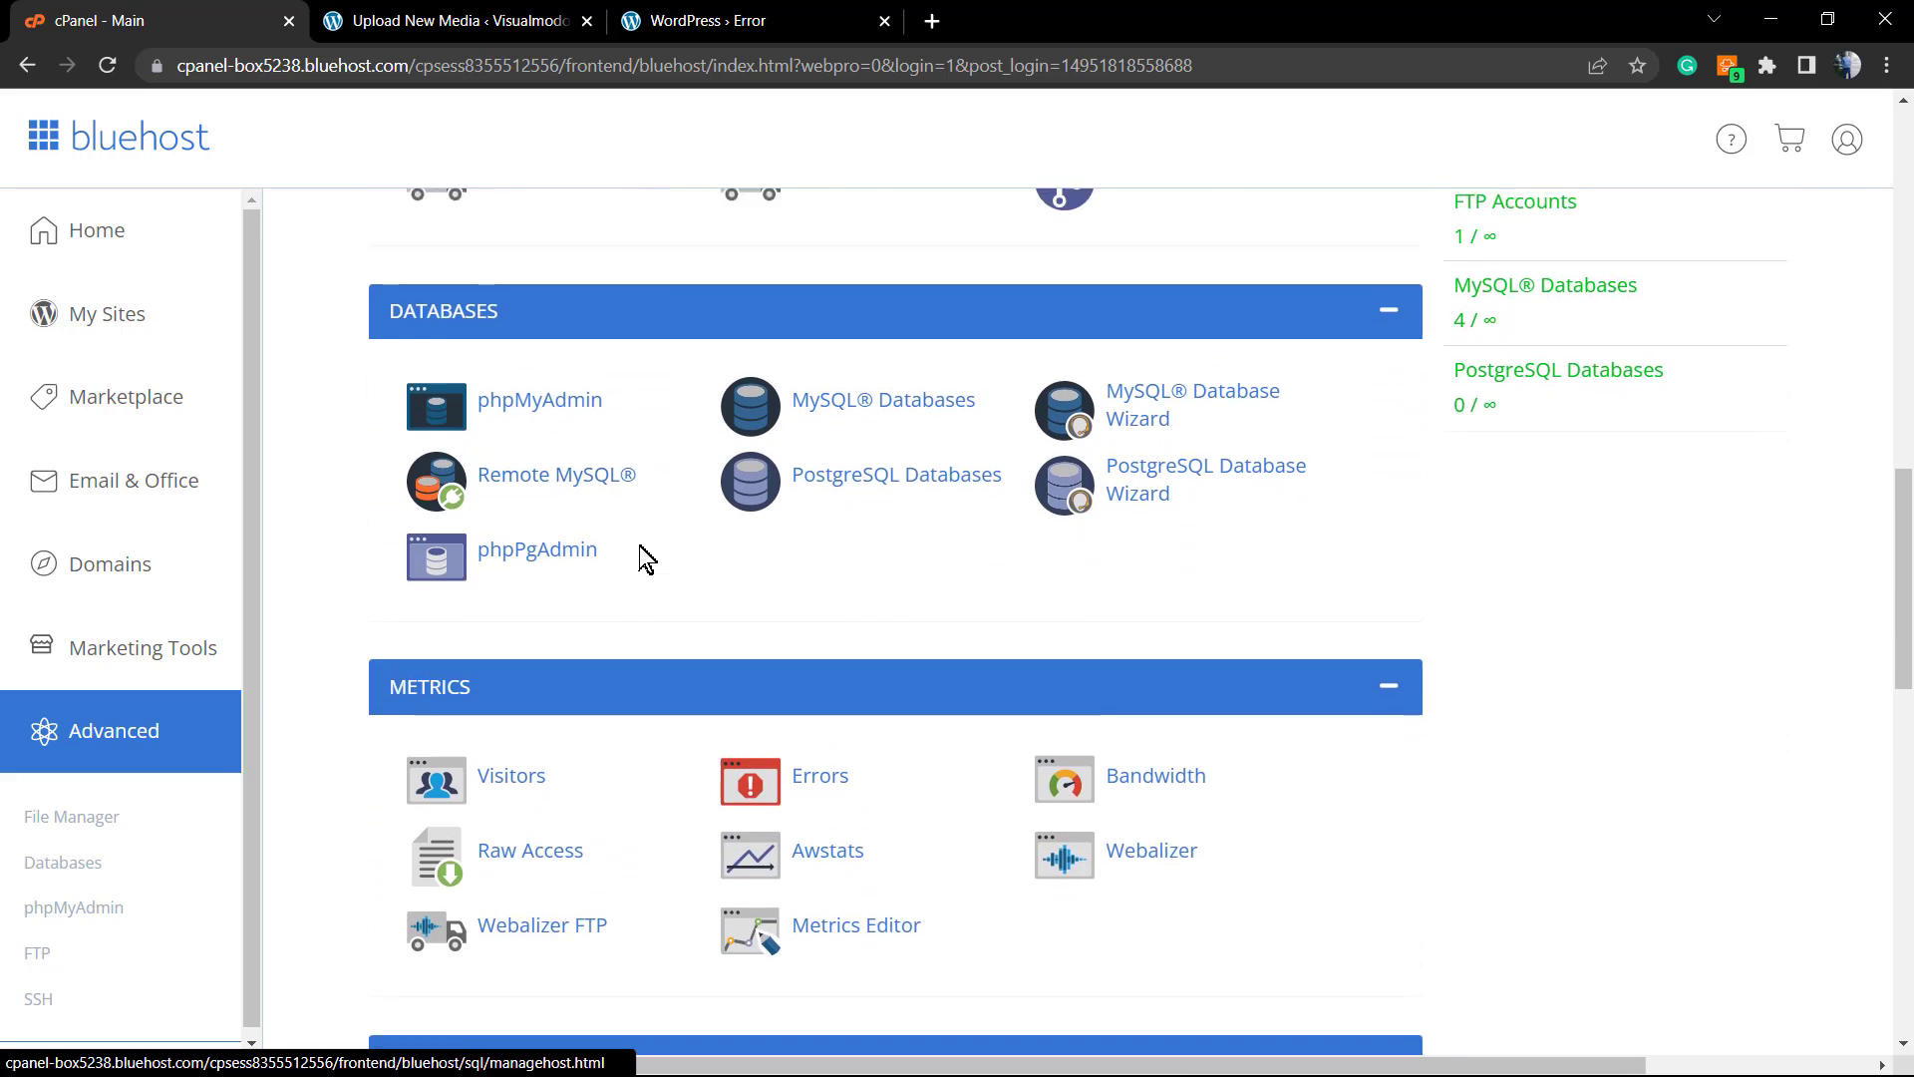
pyautogui.scroll(8, 630, 546)
pyautogui.scroll(-3, 594, 624)
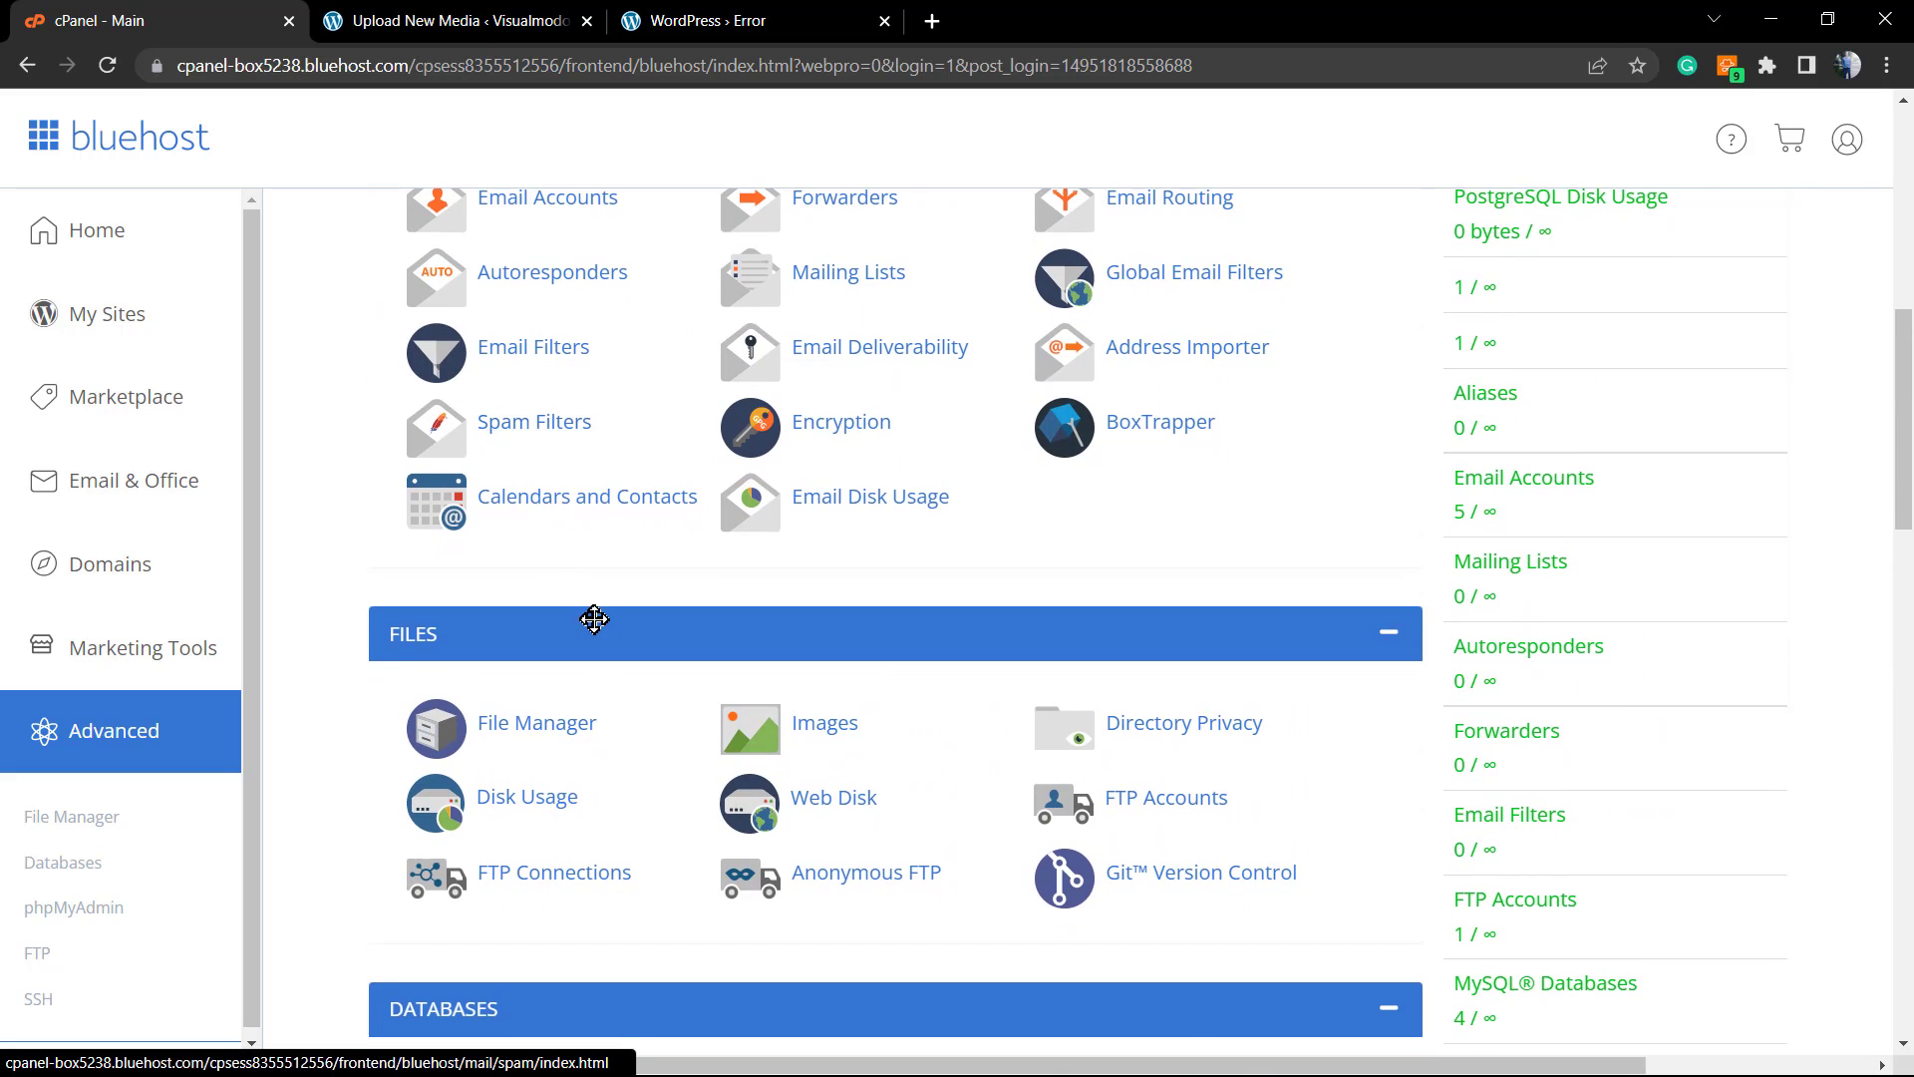
pyautogui.scroll(-2, 600, 664)
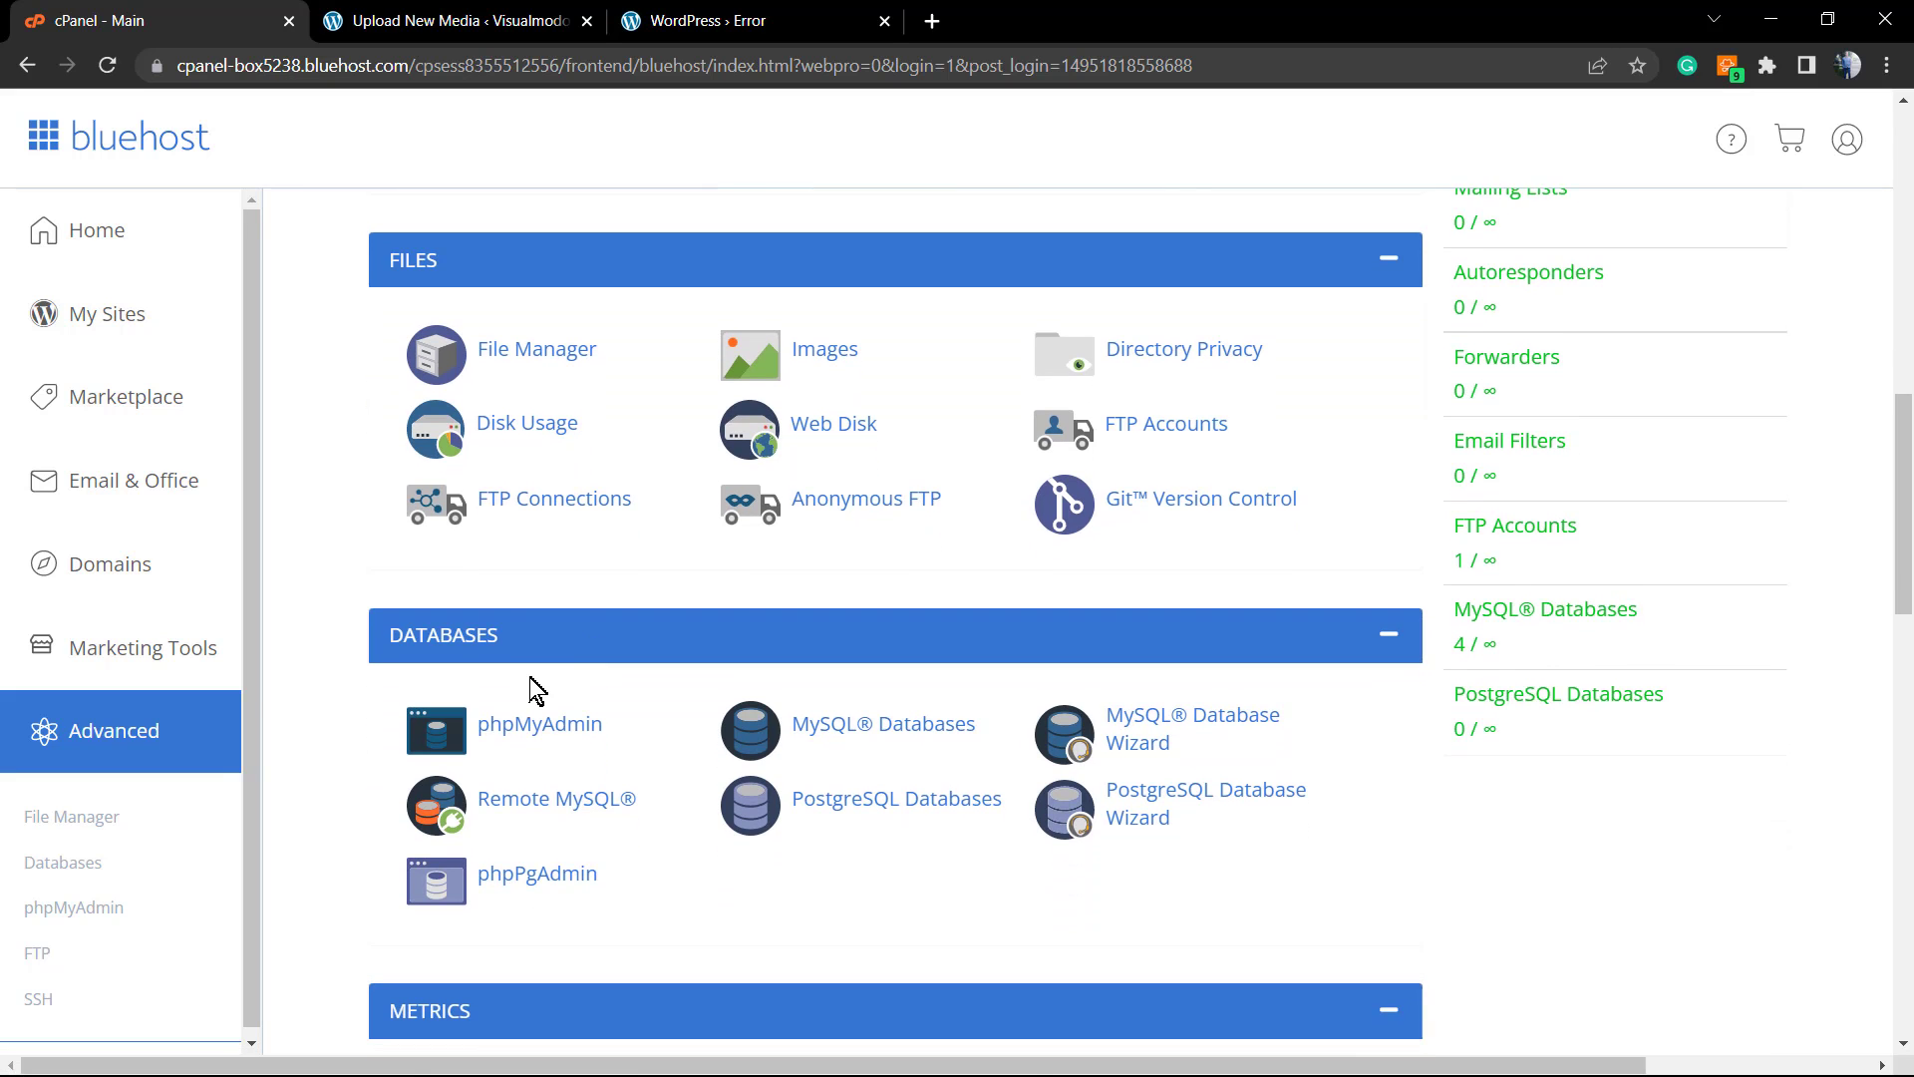
pyautogui.scroll(-2, 608, 668)
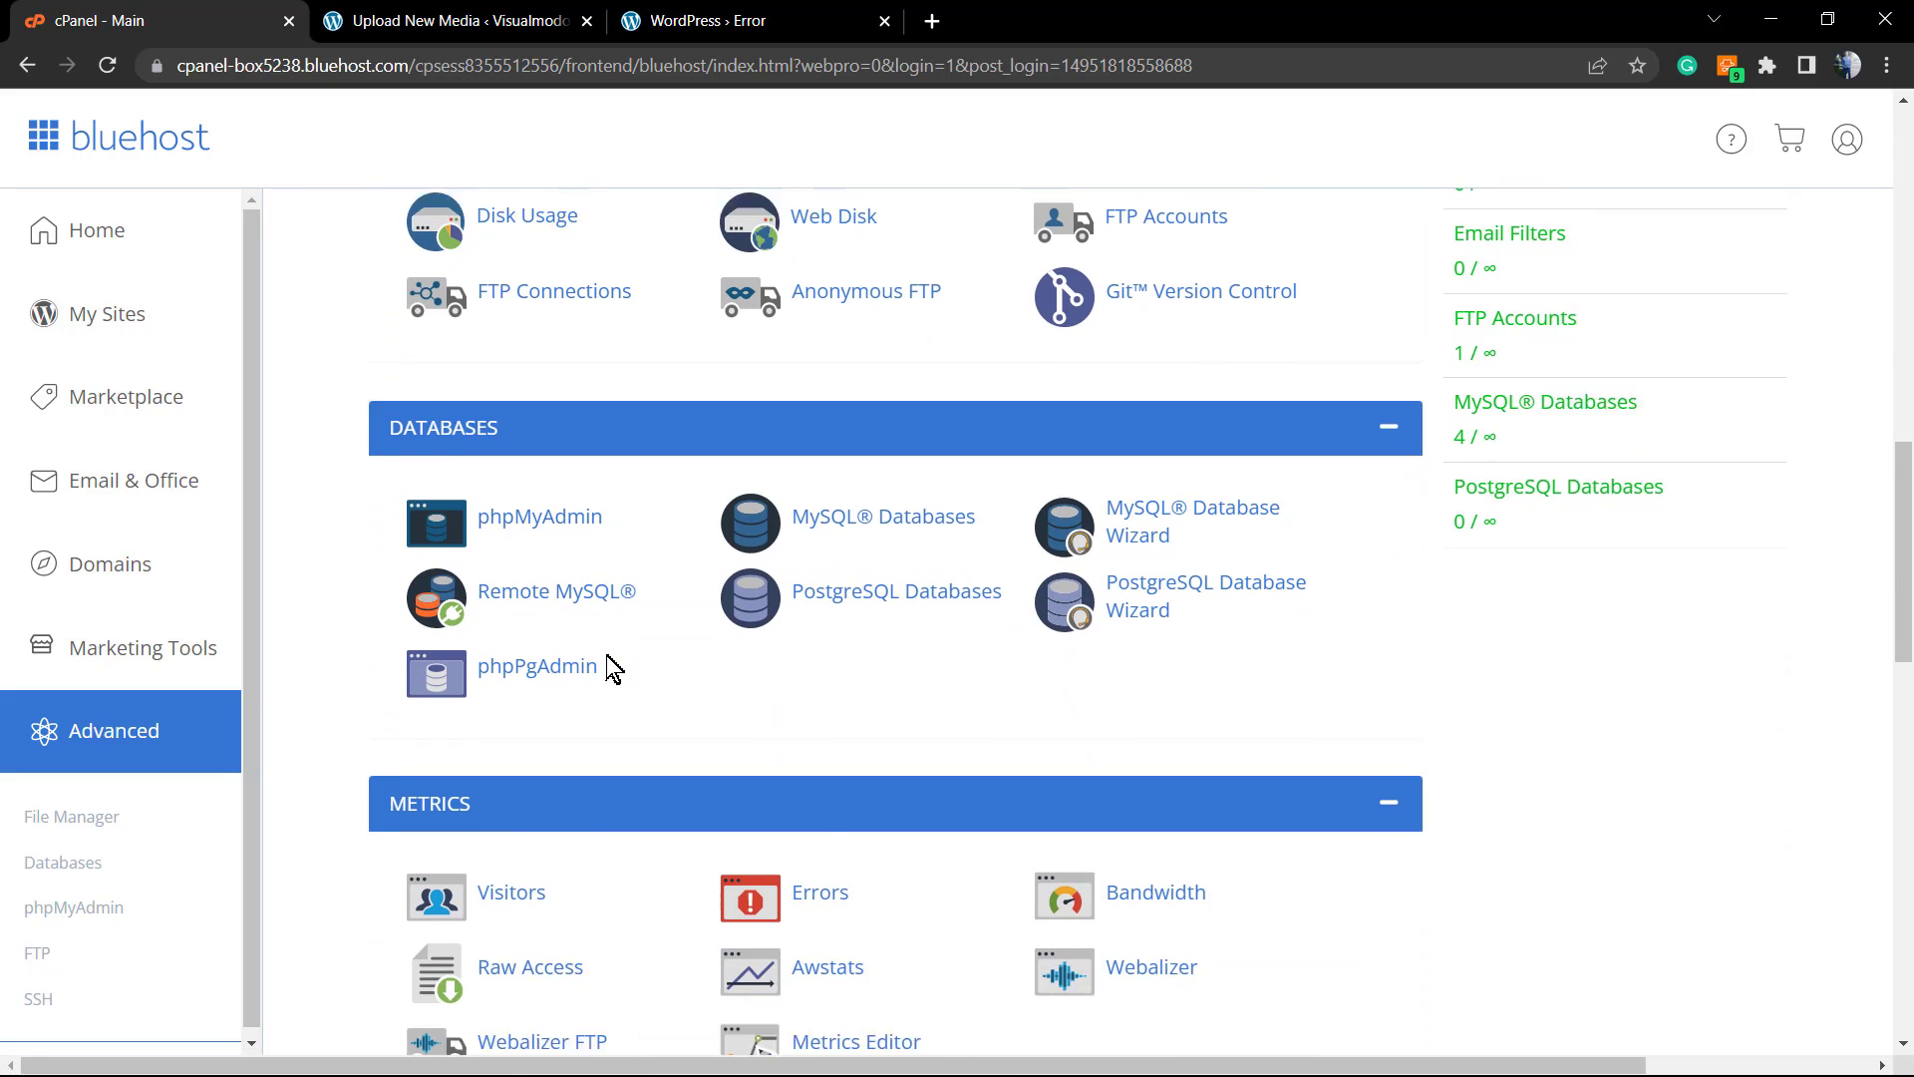
pyautogui.scroll(-1, 600, 688)
pyautogui.scroll(-2, 599, 686)
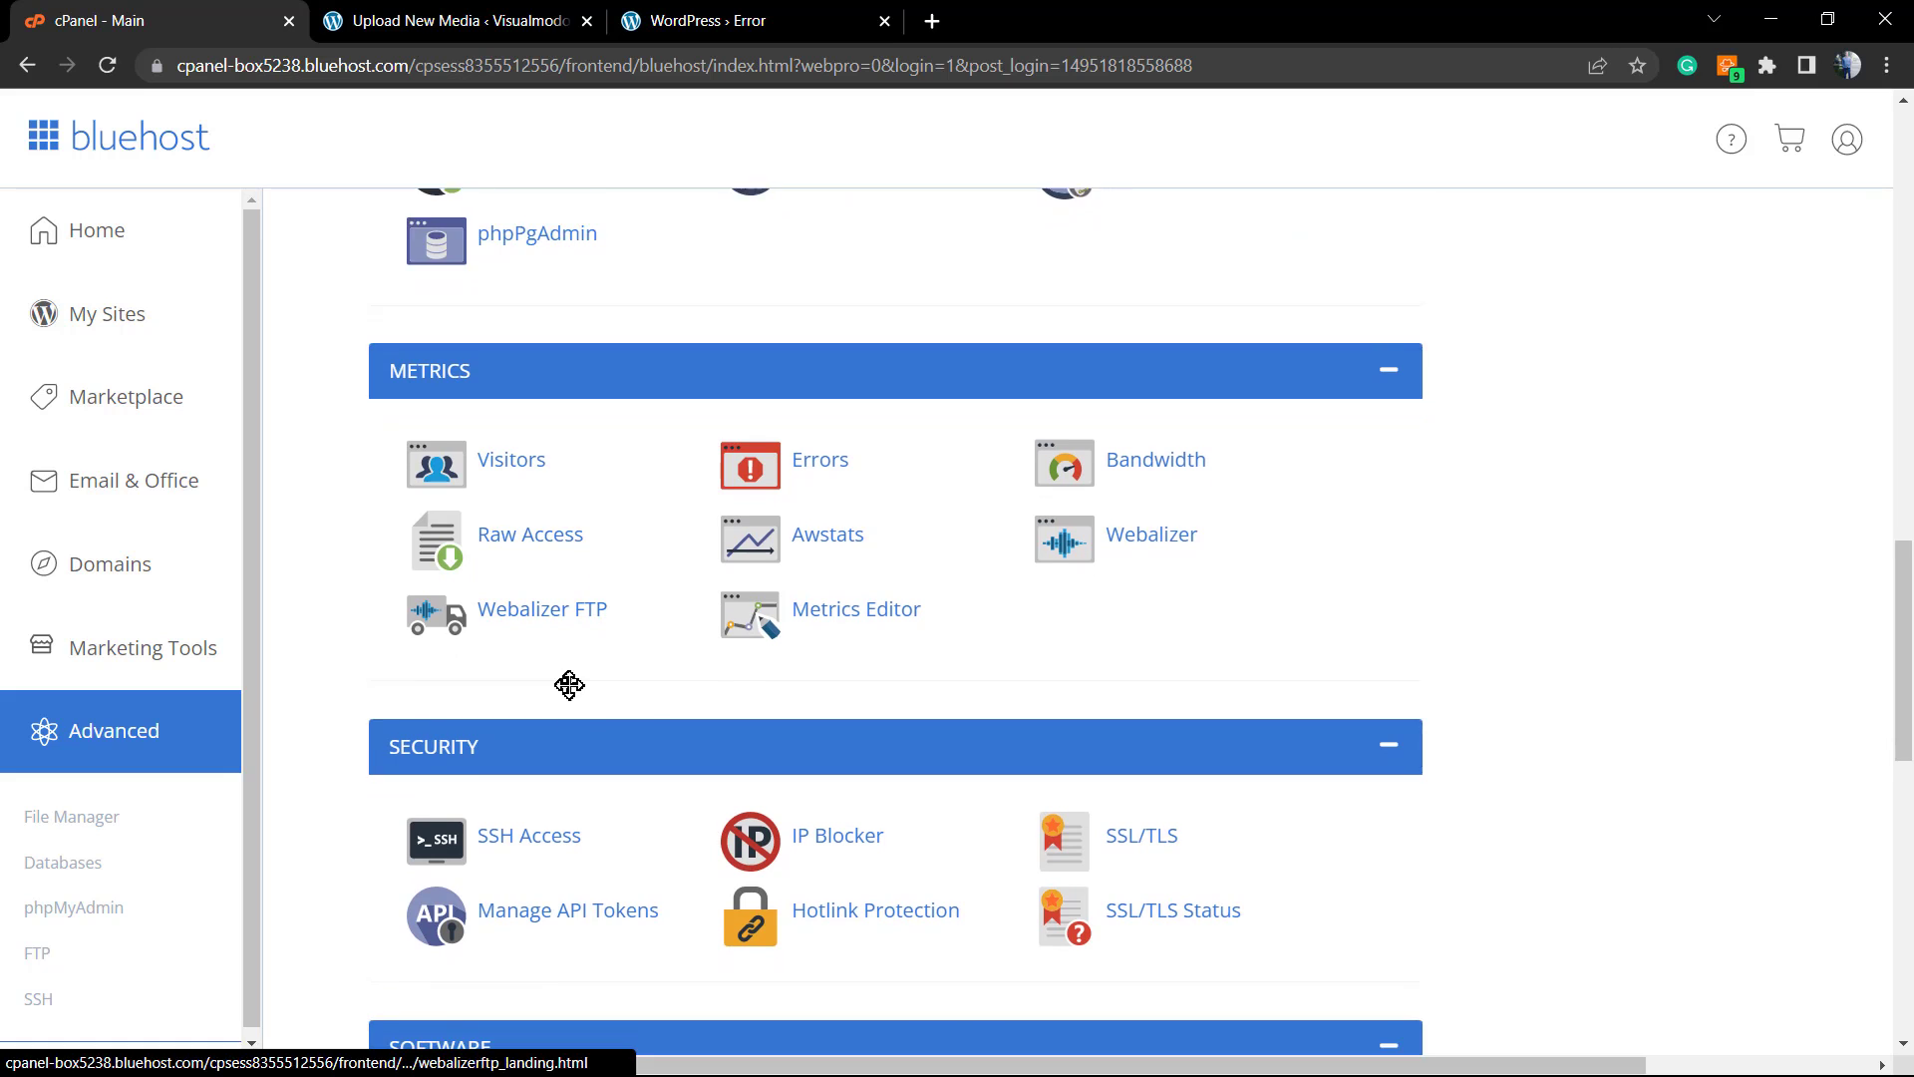
pyautogui.scroll(-3, 608, 683)
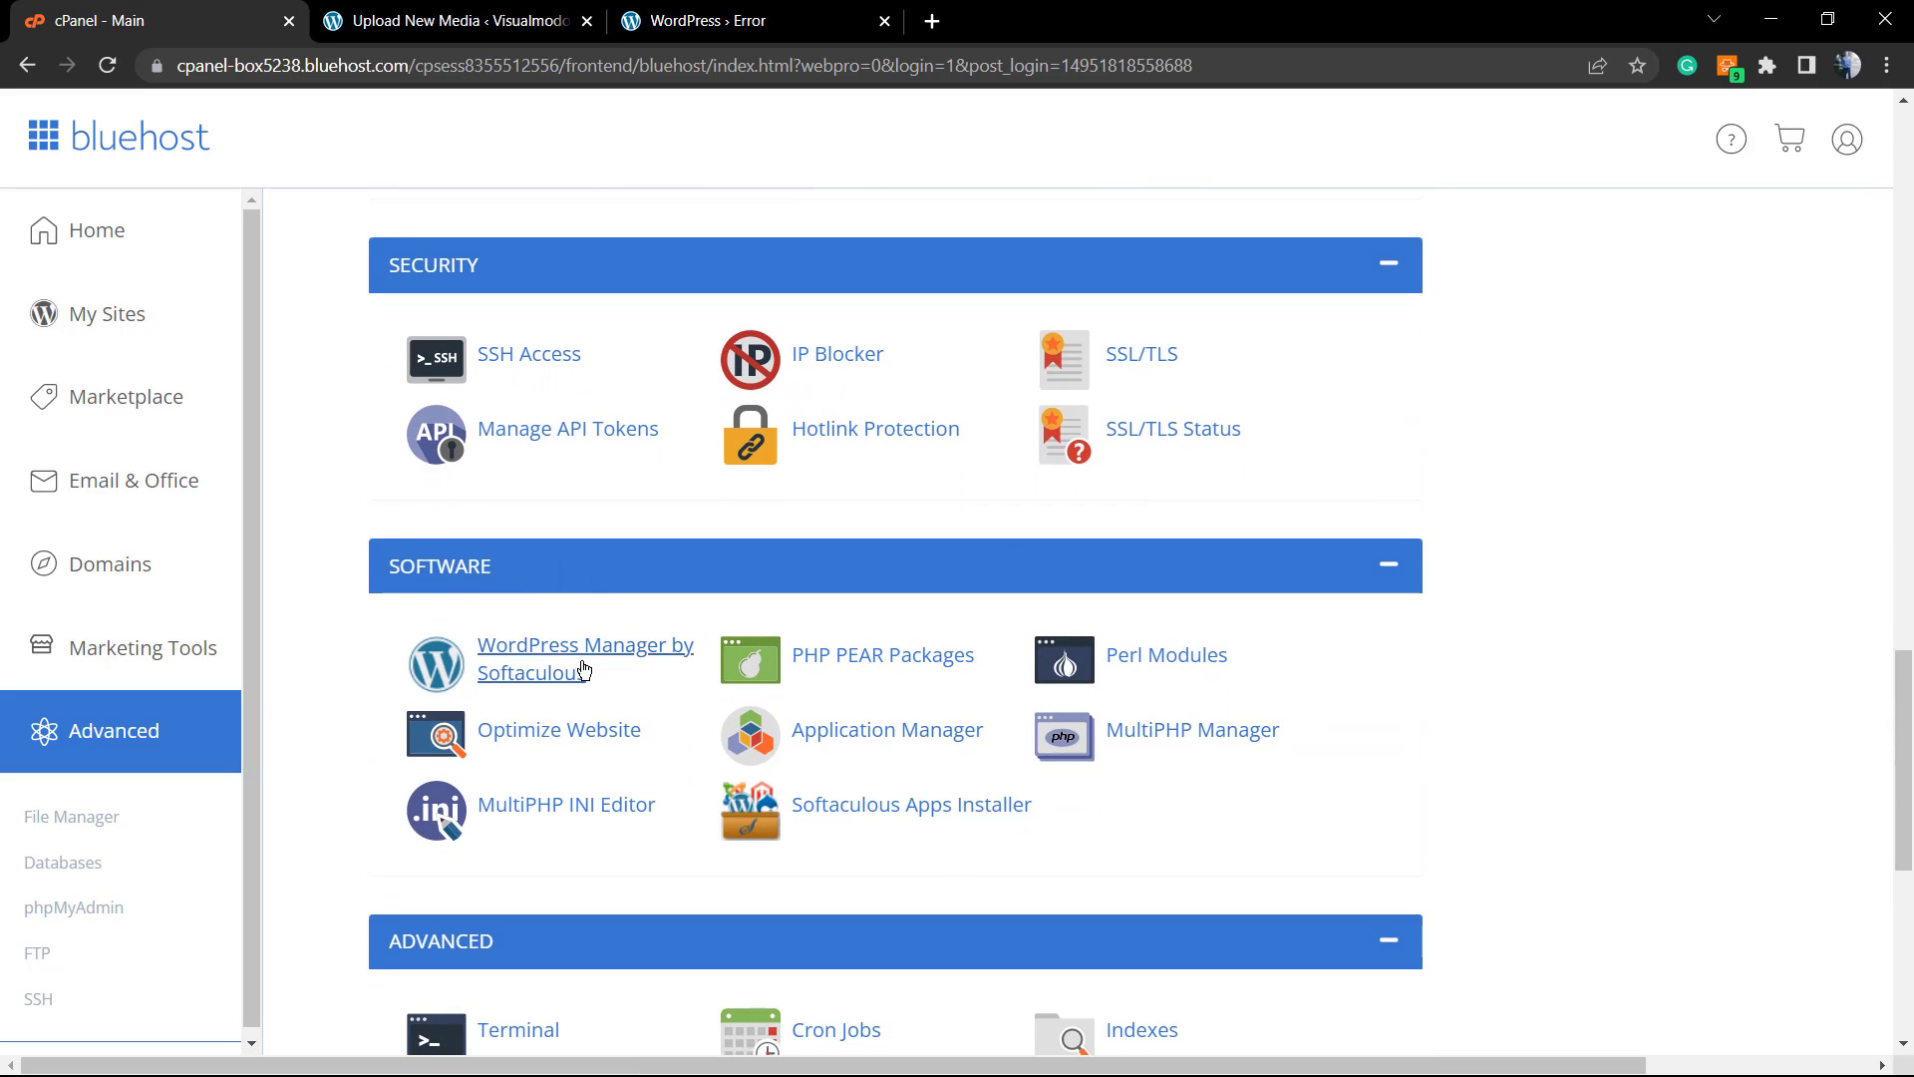
pyautogui.scroll(-1, 513, 564)
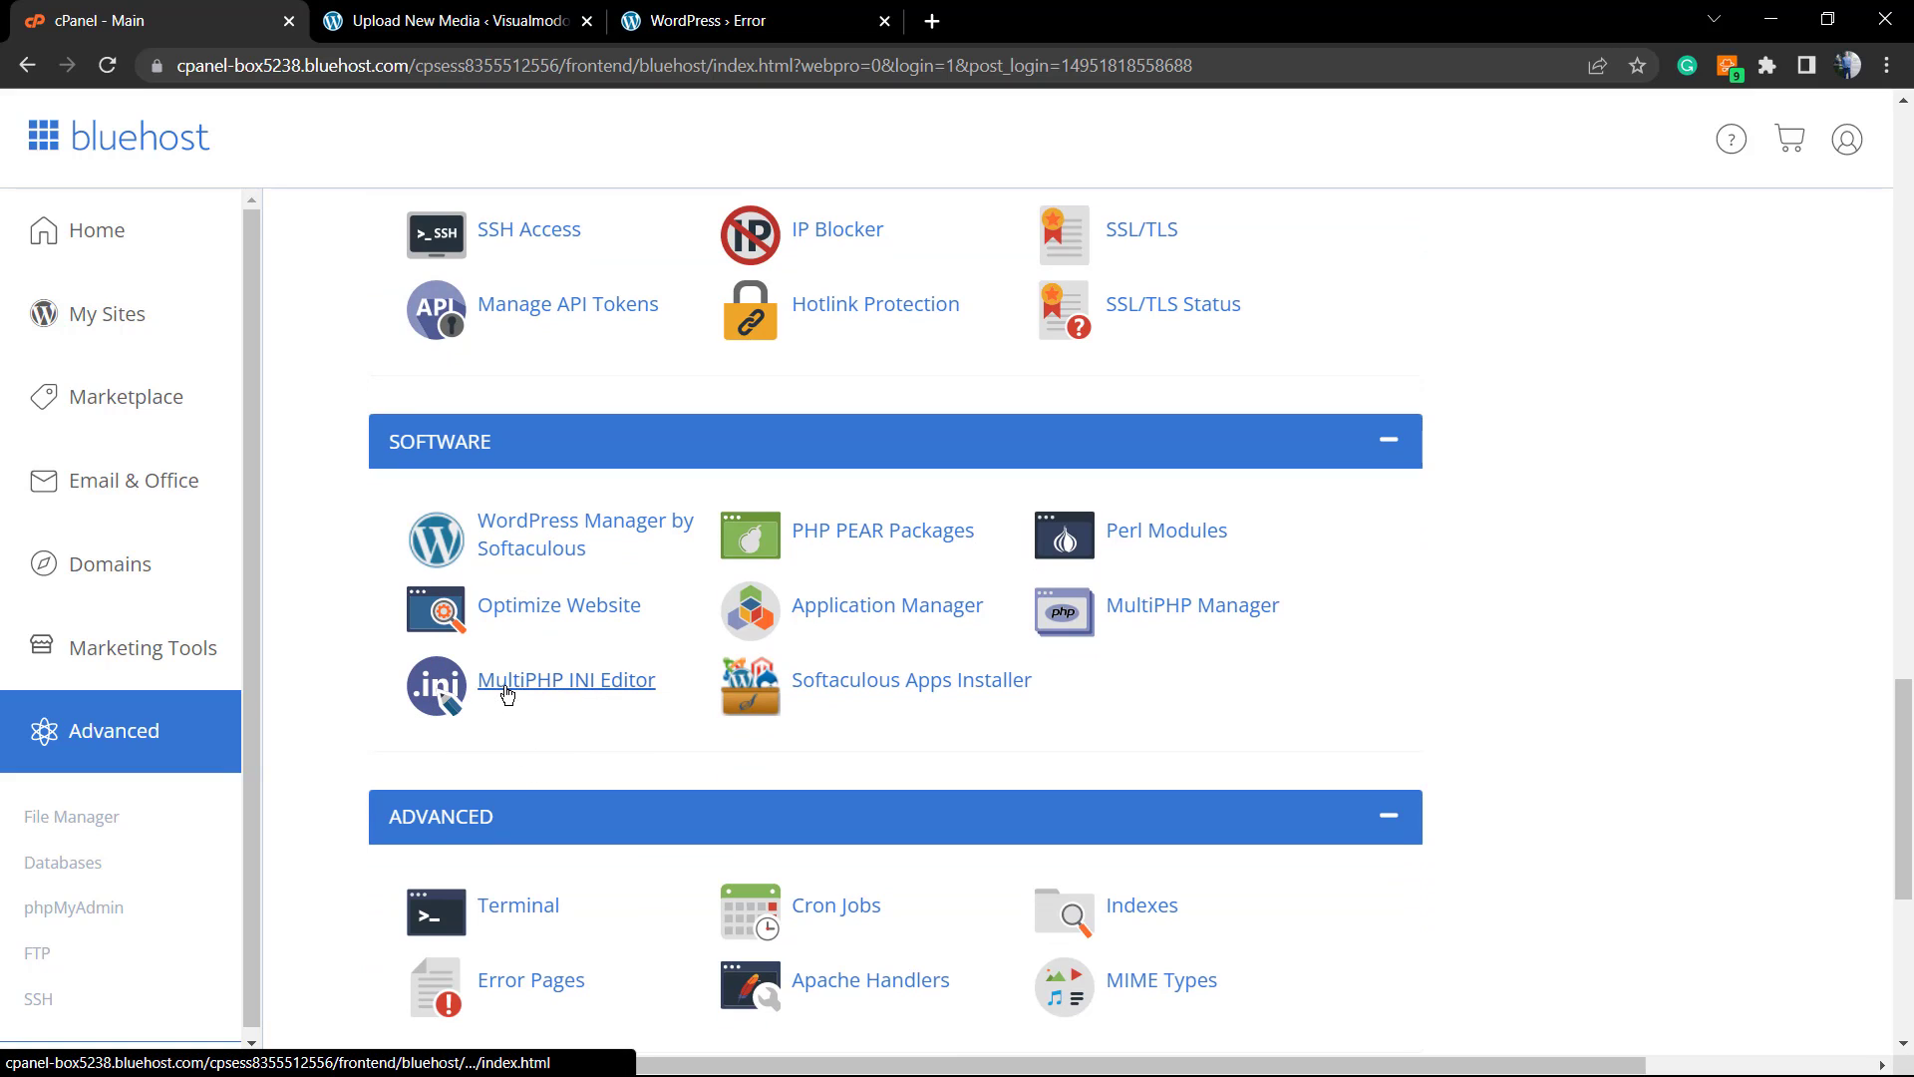
pyautogui.click(575, 682)
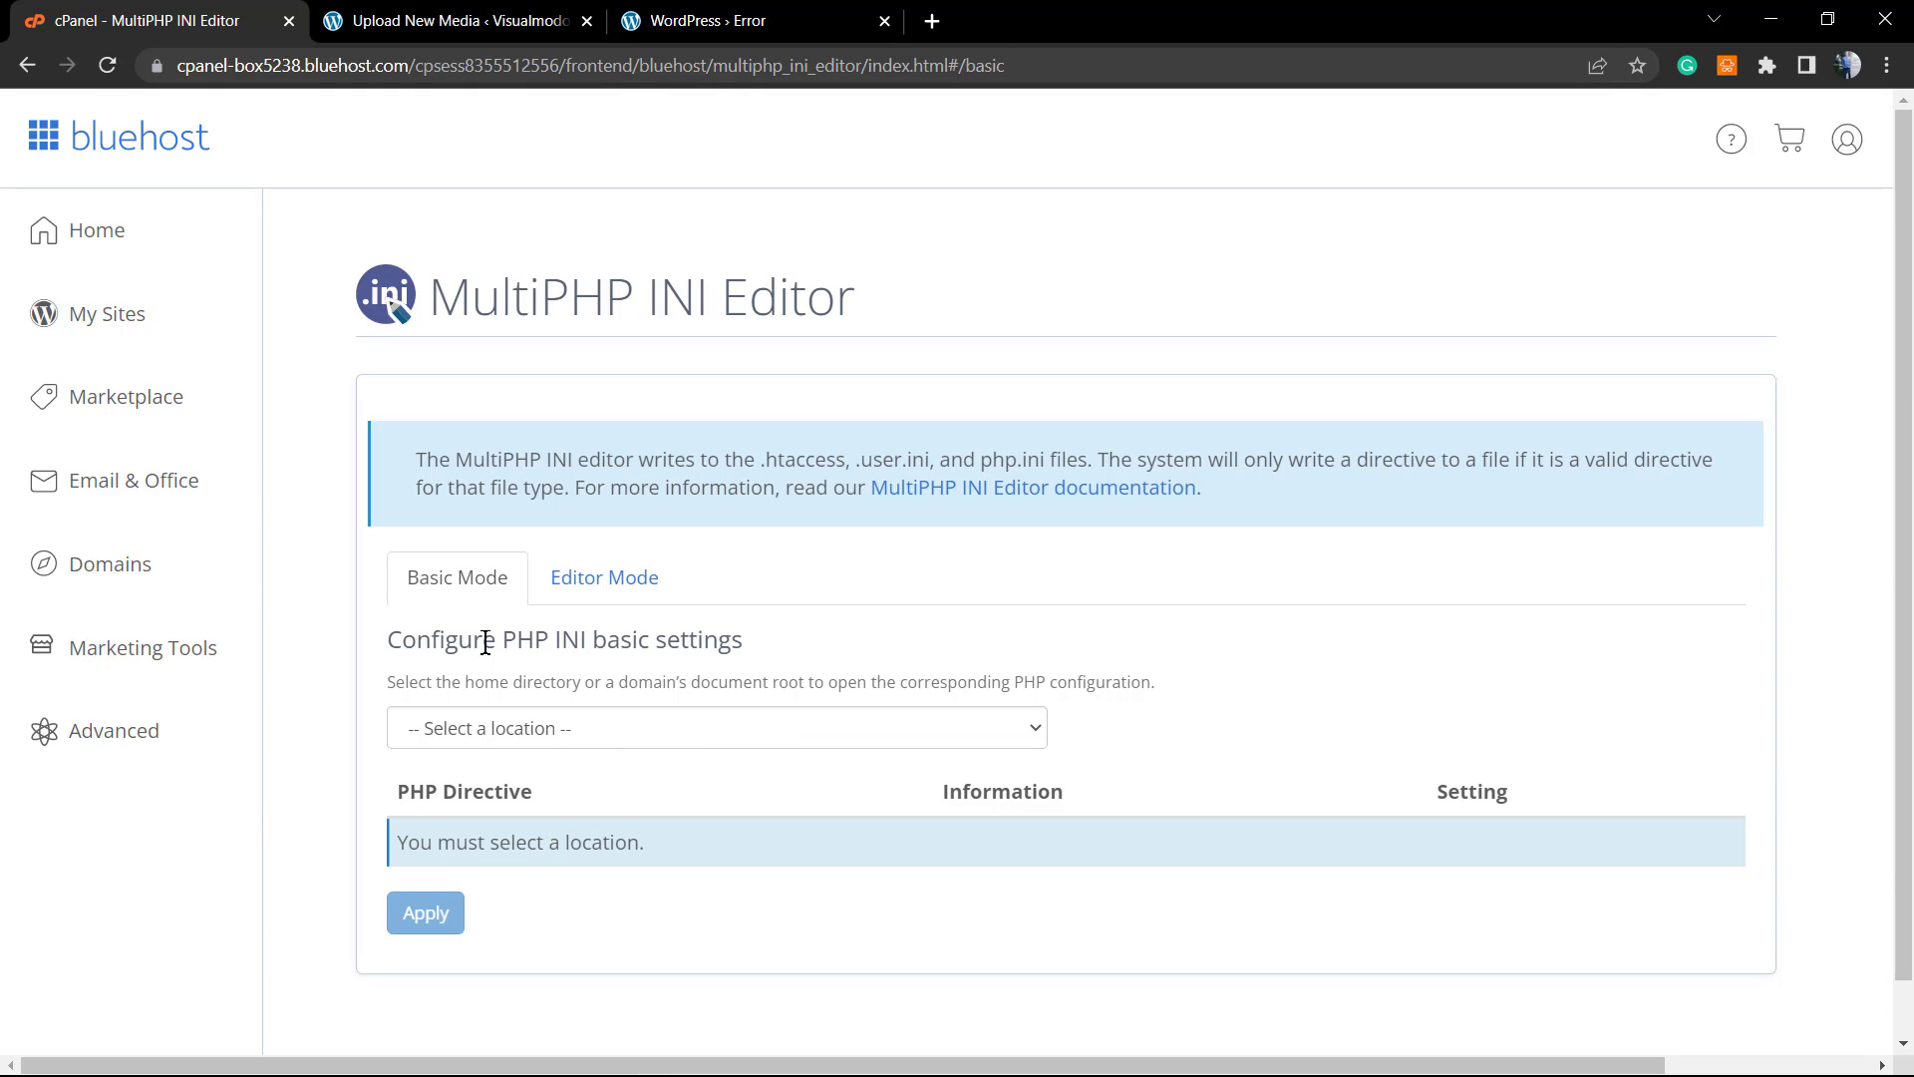
# - Toggle to Editor Mode and back to Basic Mode, then open the location dropdown
pyautogui.tripleClick(611, 639)
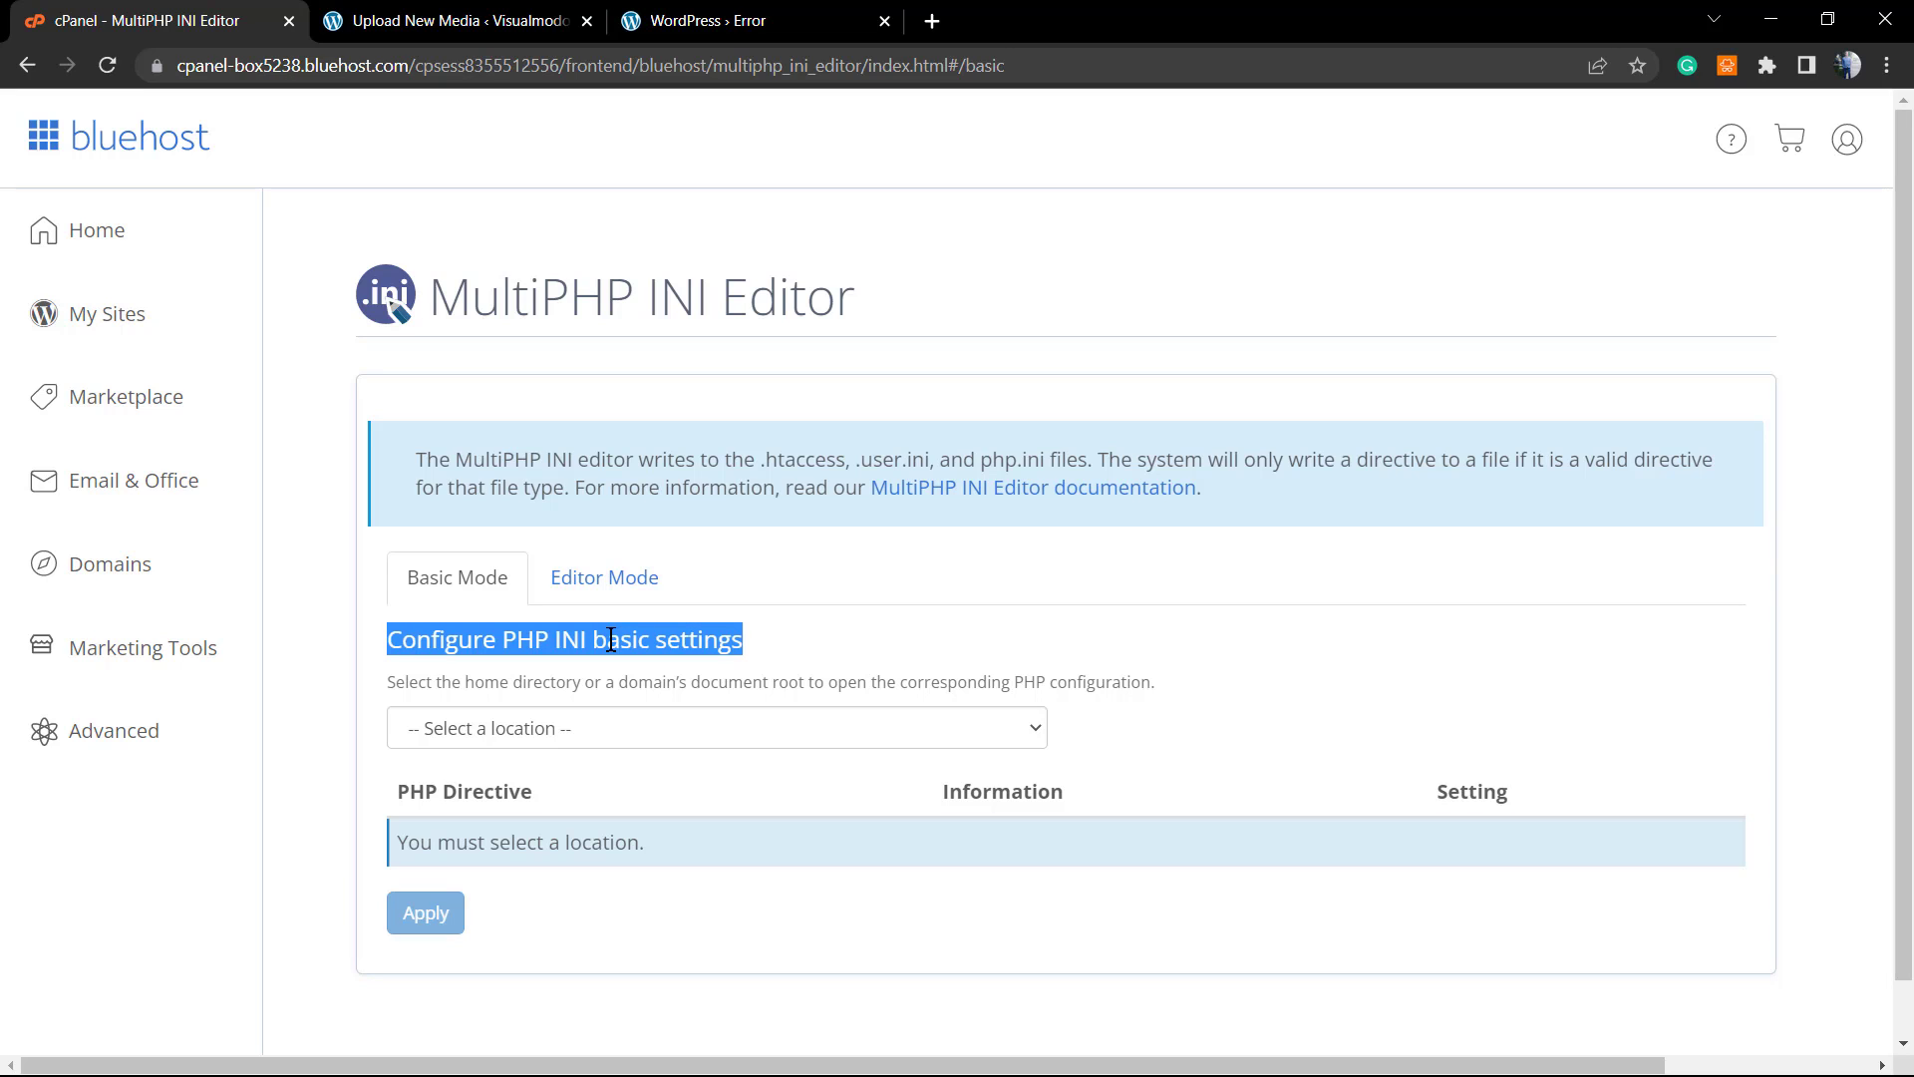
pyautogui.click(583, 599)
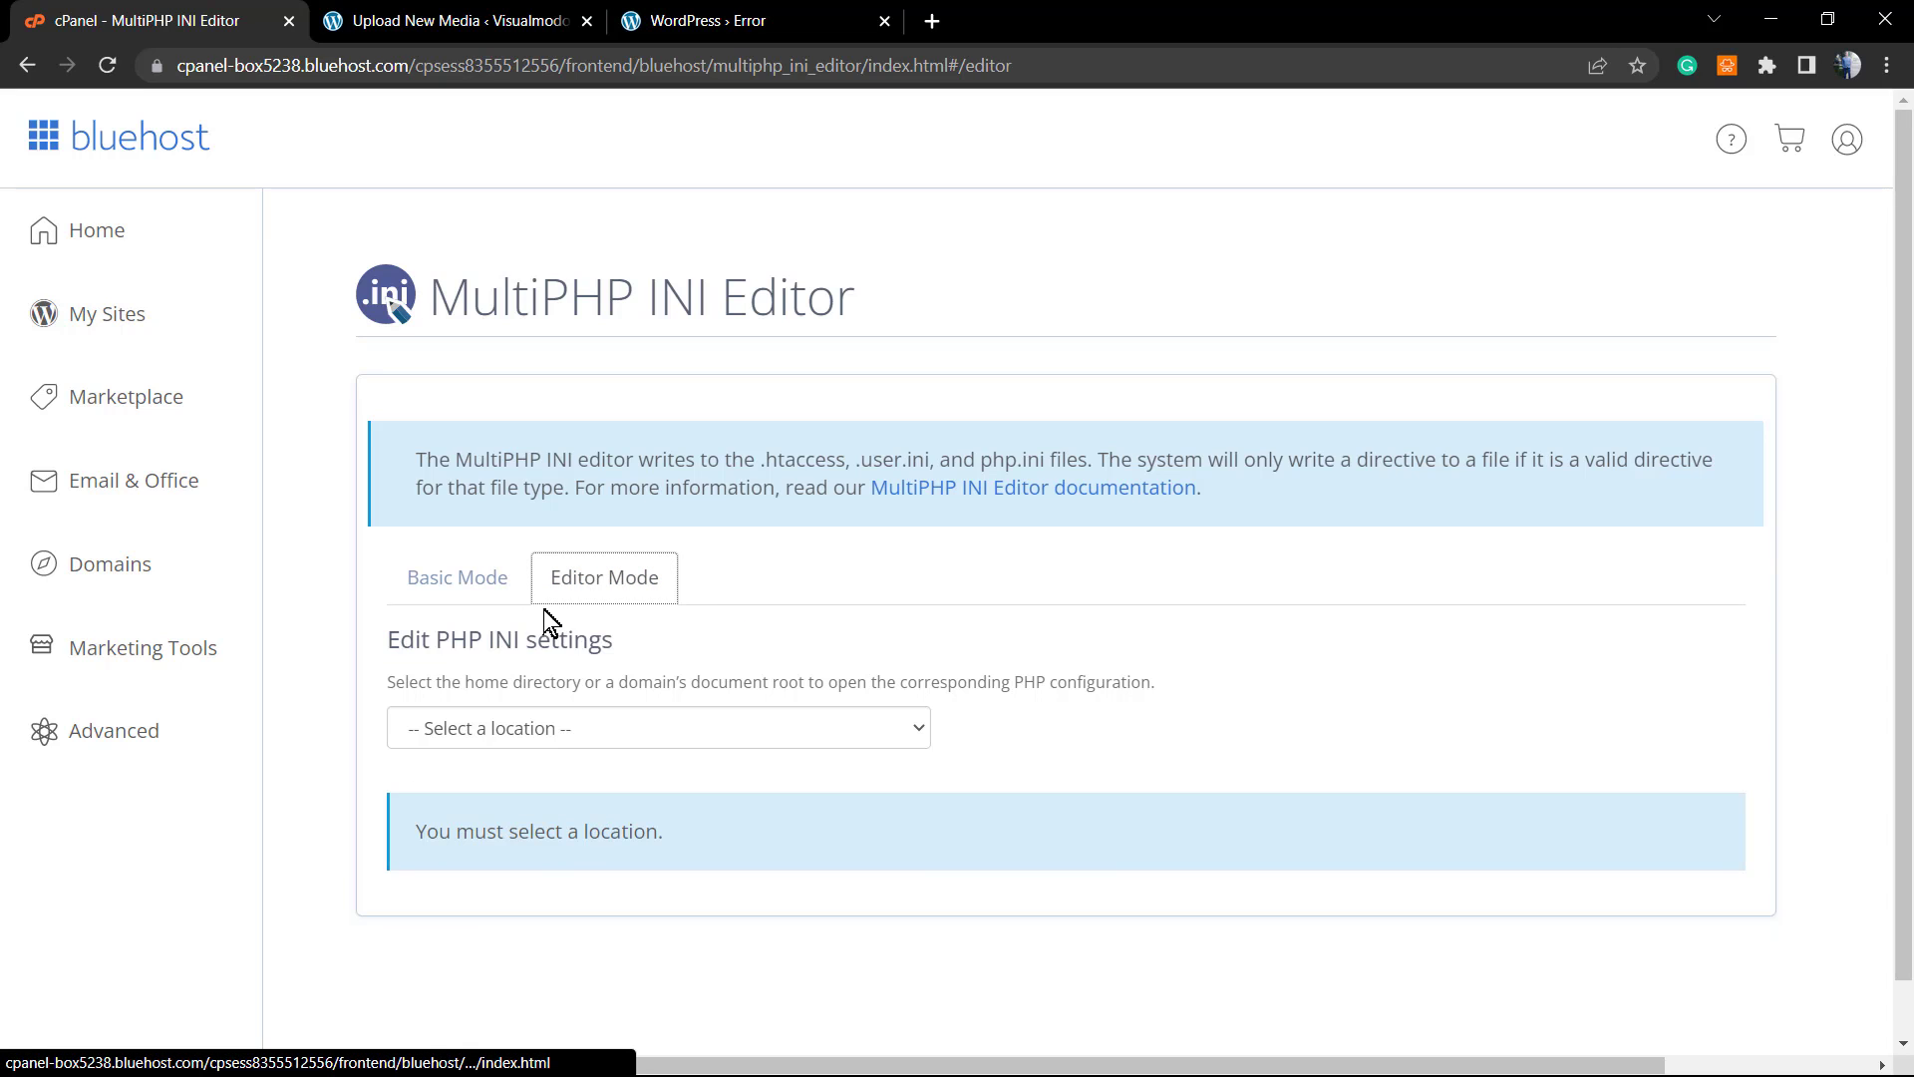
pyautogui.click(443, 591)
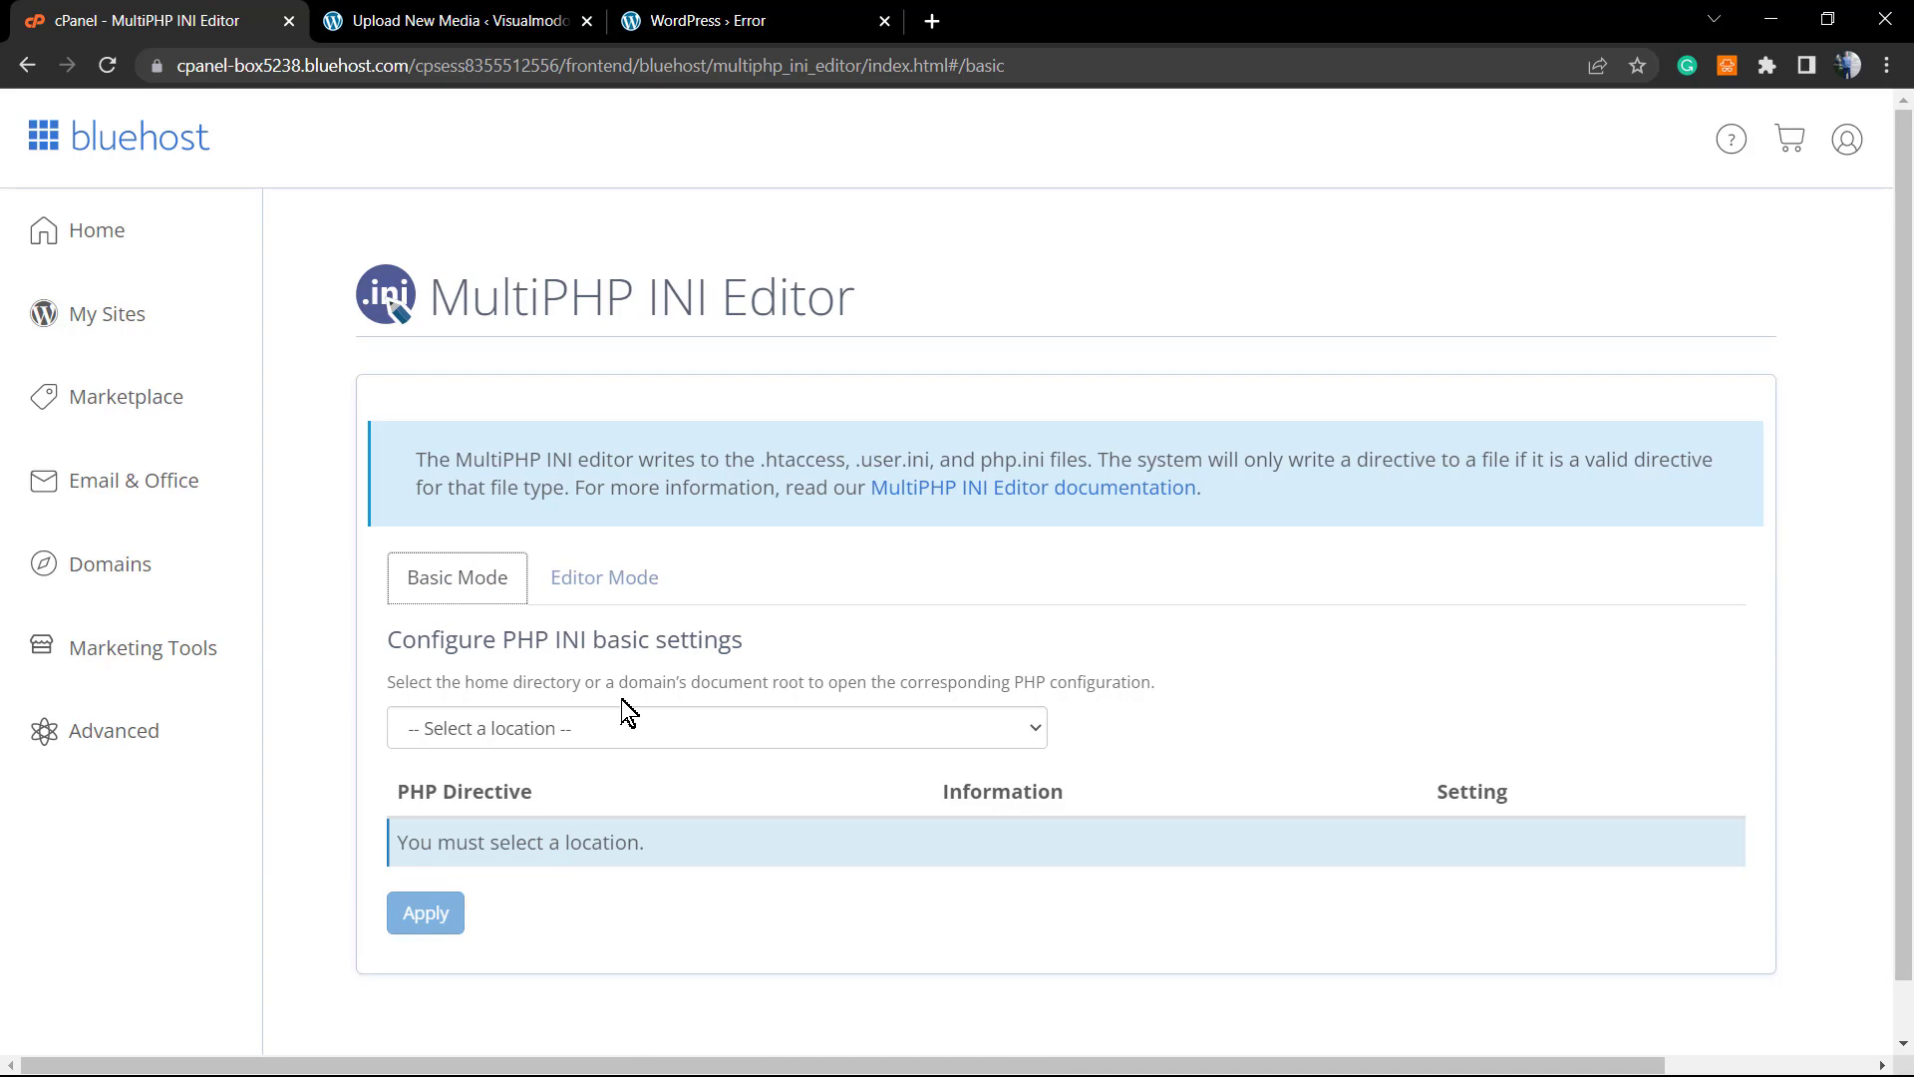
pyautogui.click(595, 743)
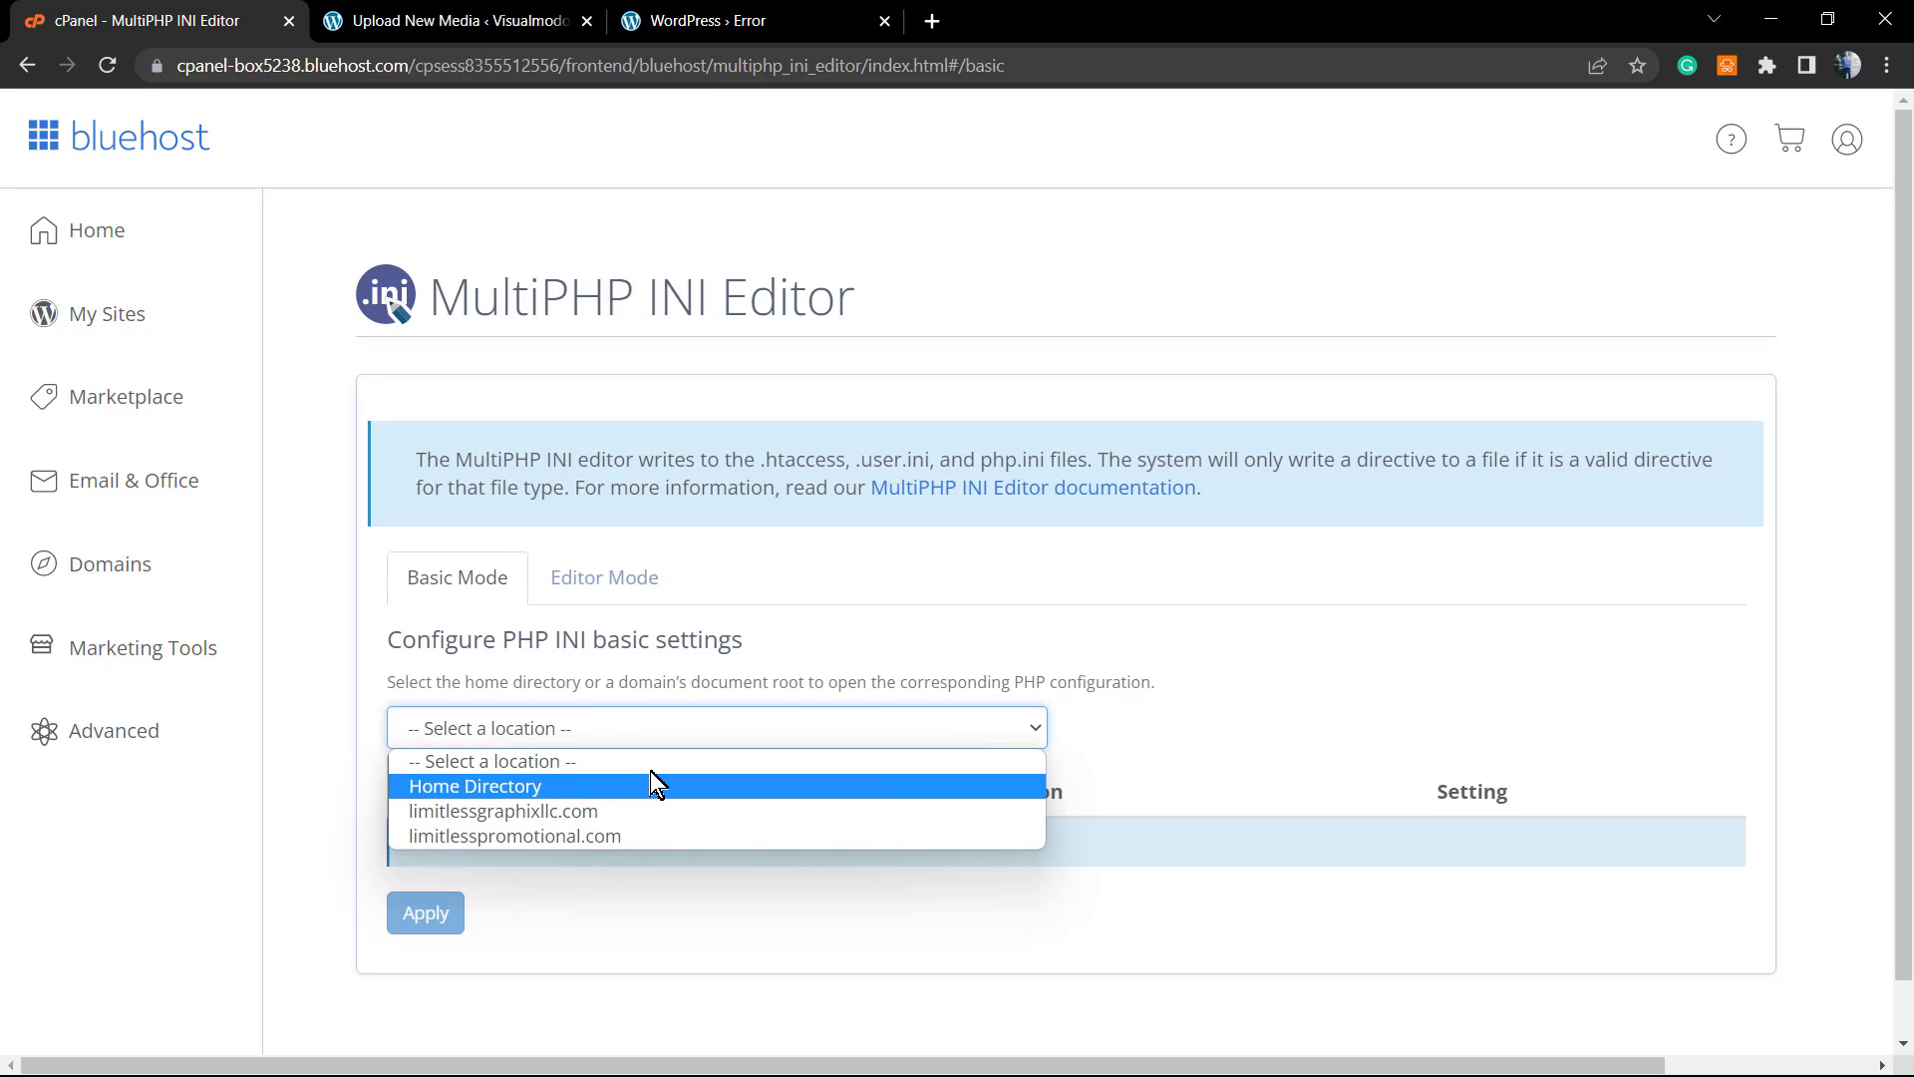
# - Load limitlessgraphixllc.com and highlight max_execution_time, max_input_time, max_input_vars and memory_limit
pyautogui.click(588, 805)
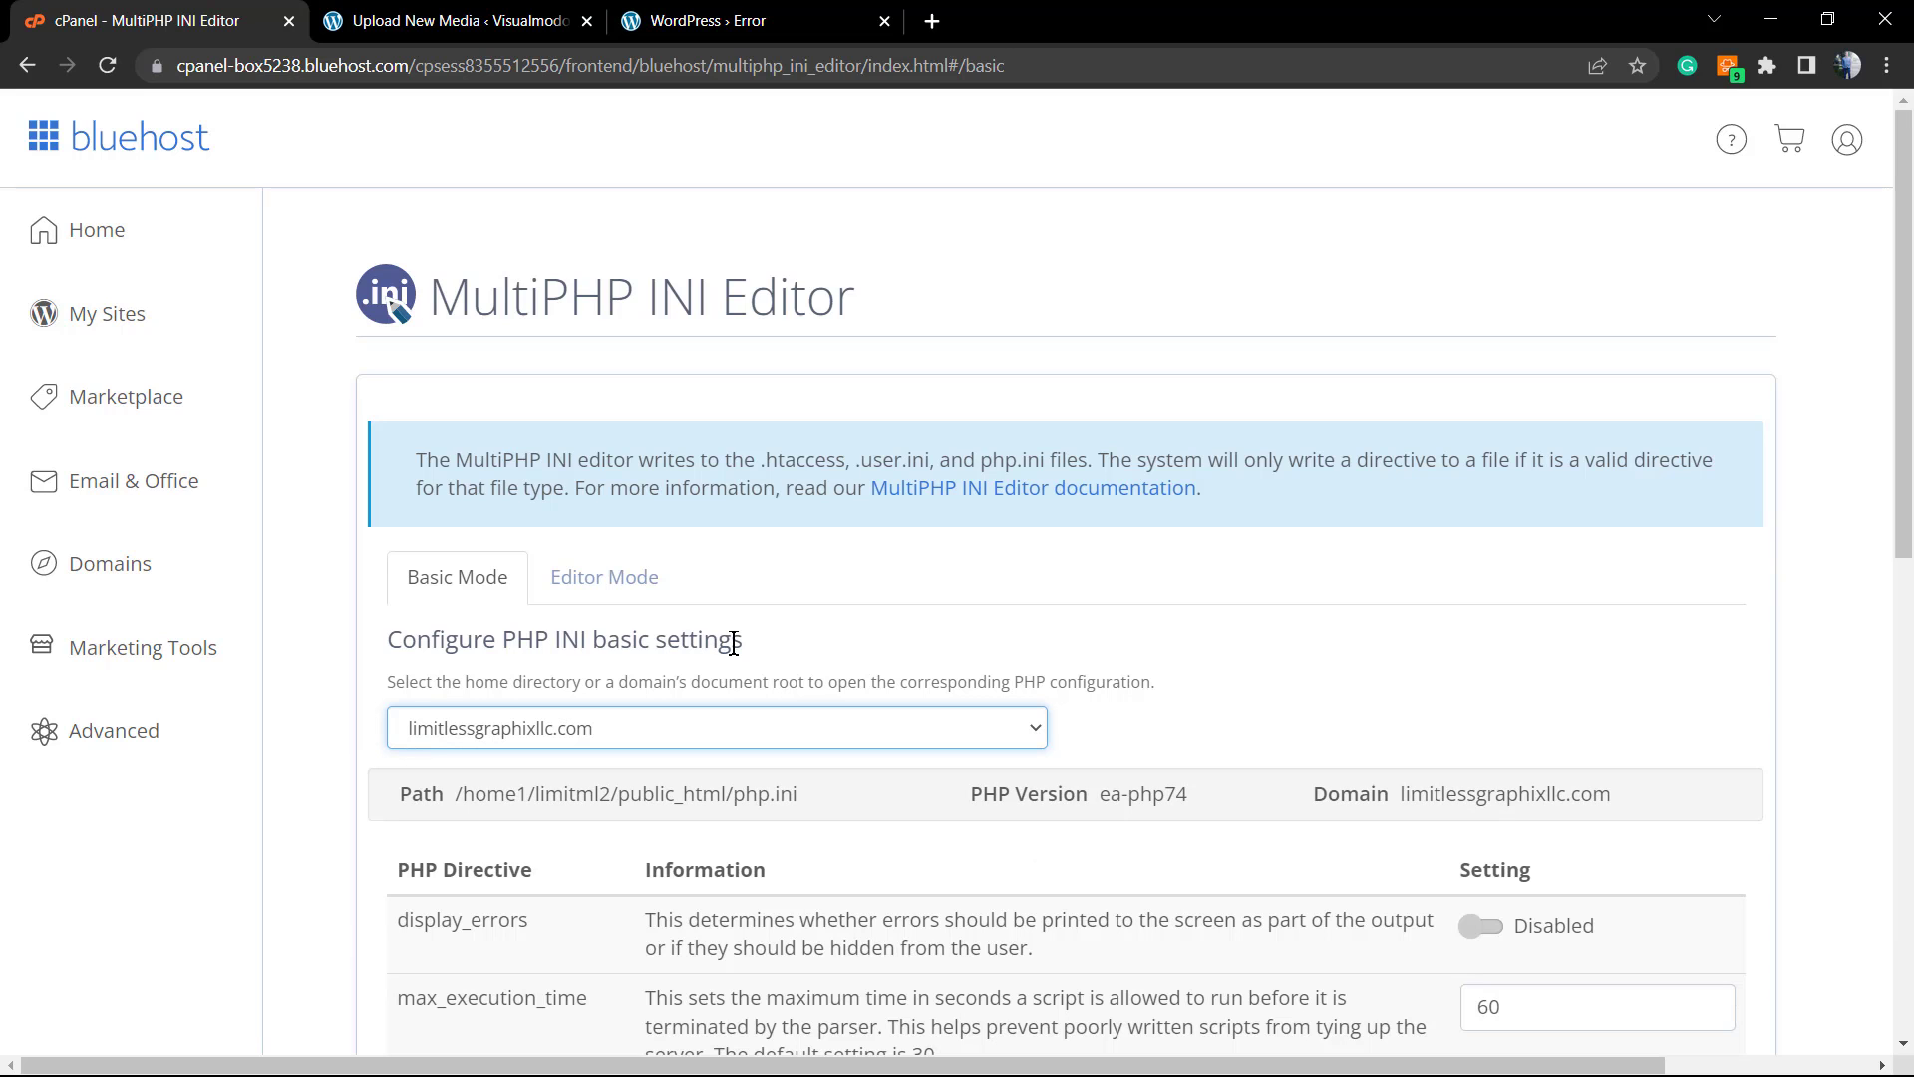
pyautogui.scroll(-1, 738, 653)
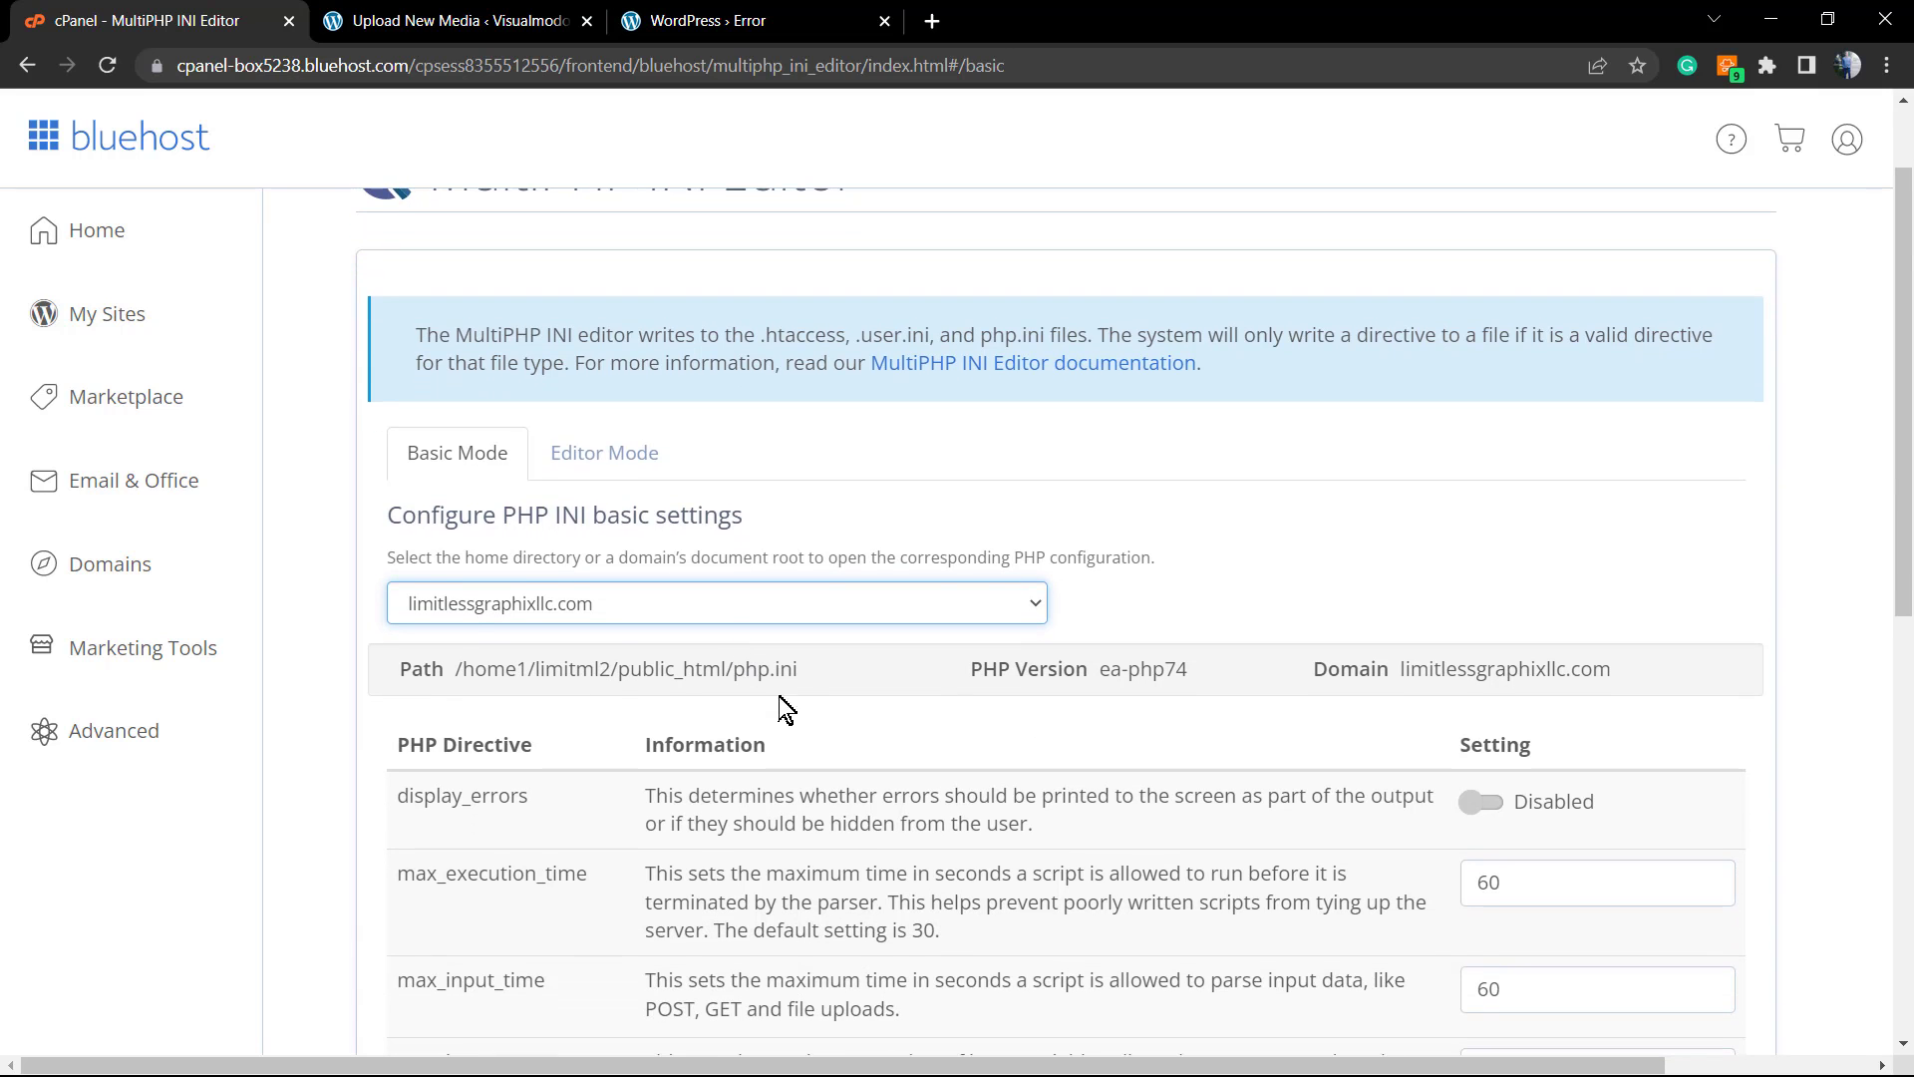
pyautogui.scroll(-2, 620, 795)
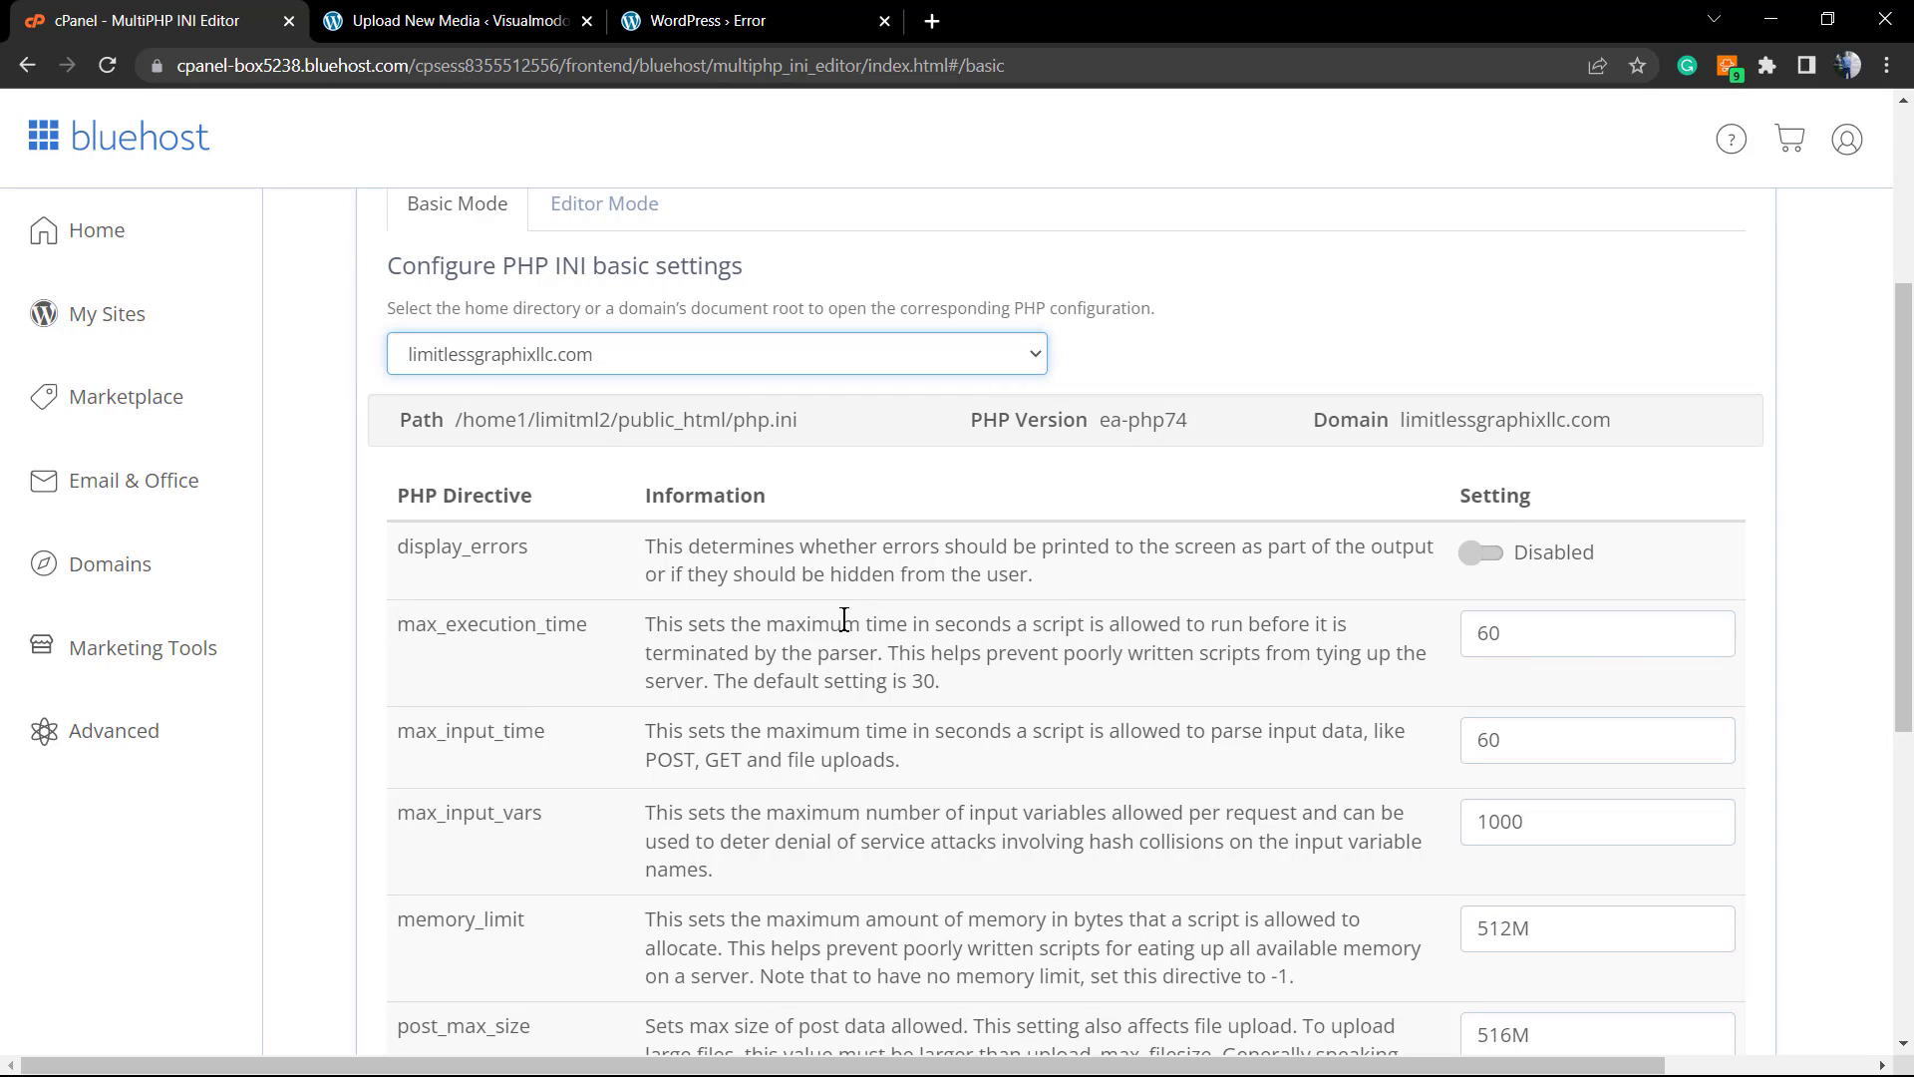
pyautogui.doubleClick(466, 626)
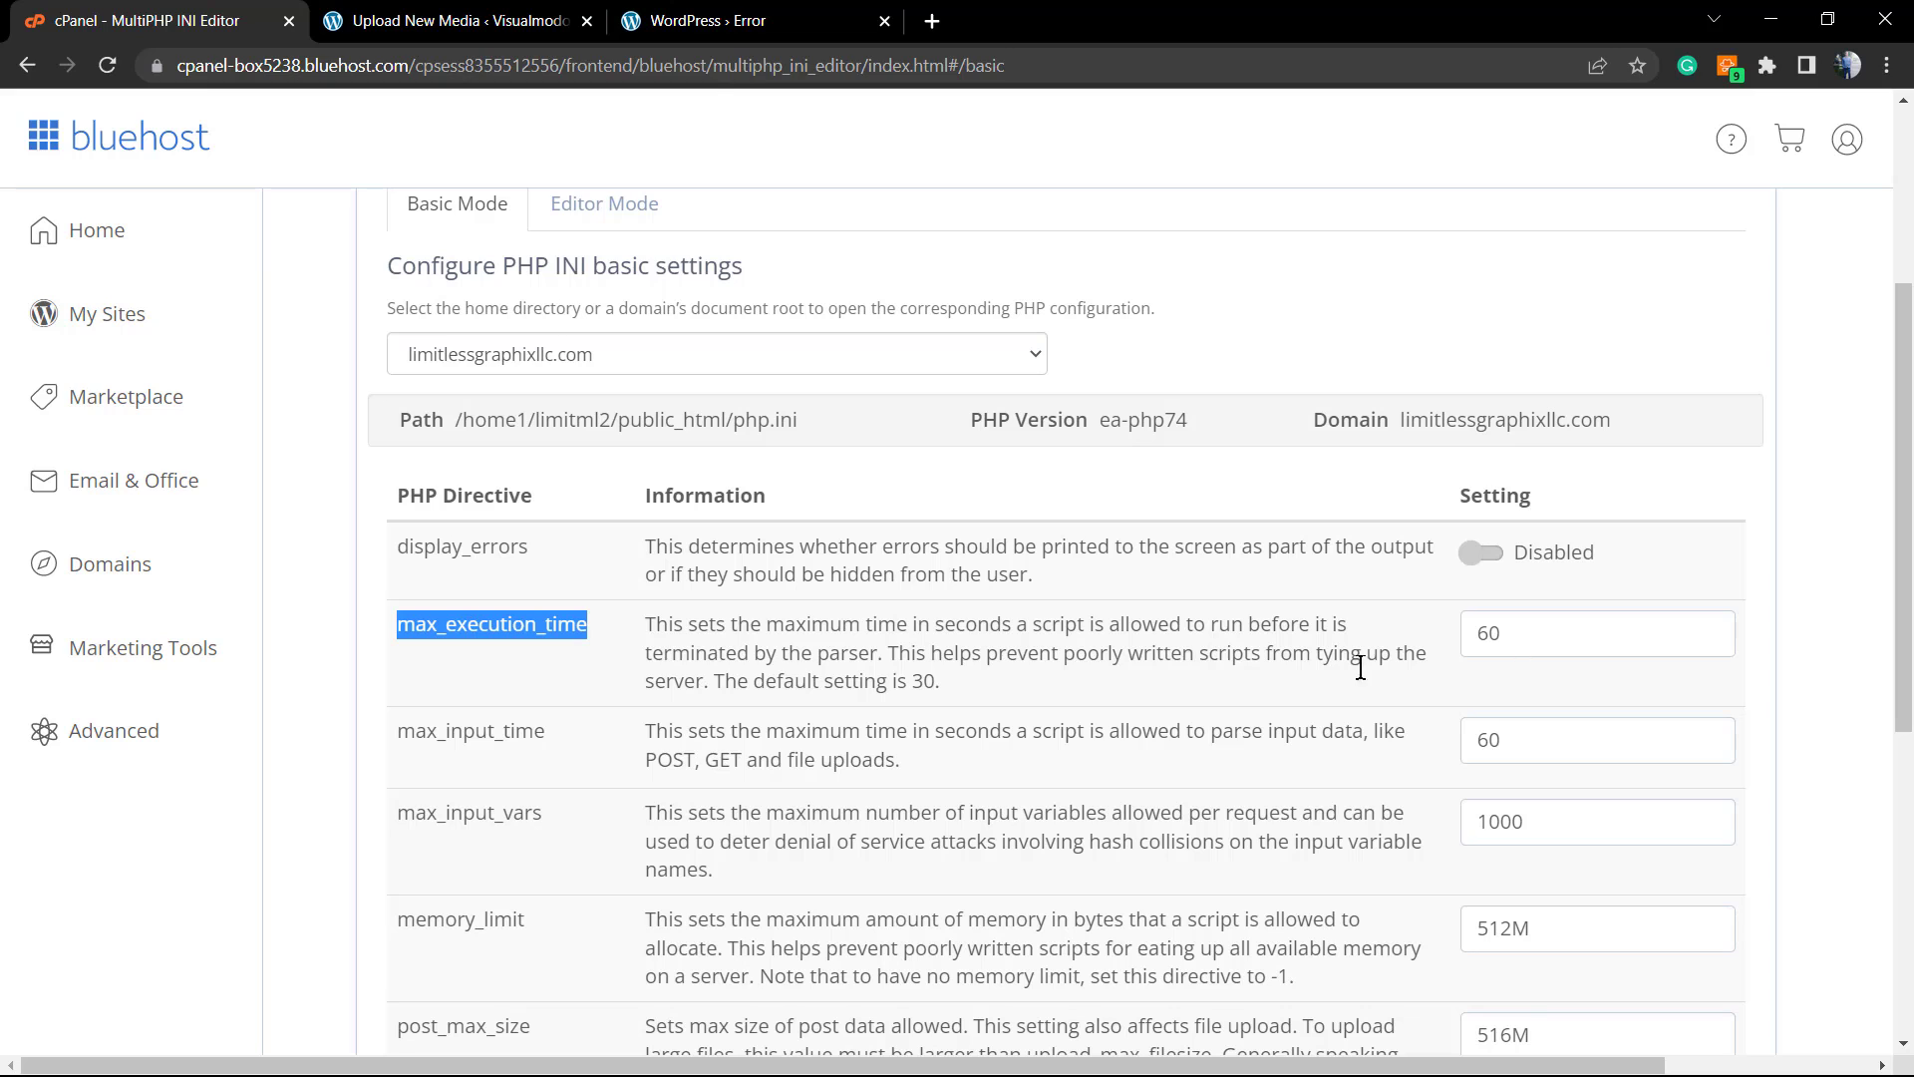
pyautogui.doubleClick(425, 724)
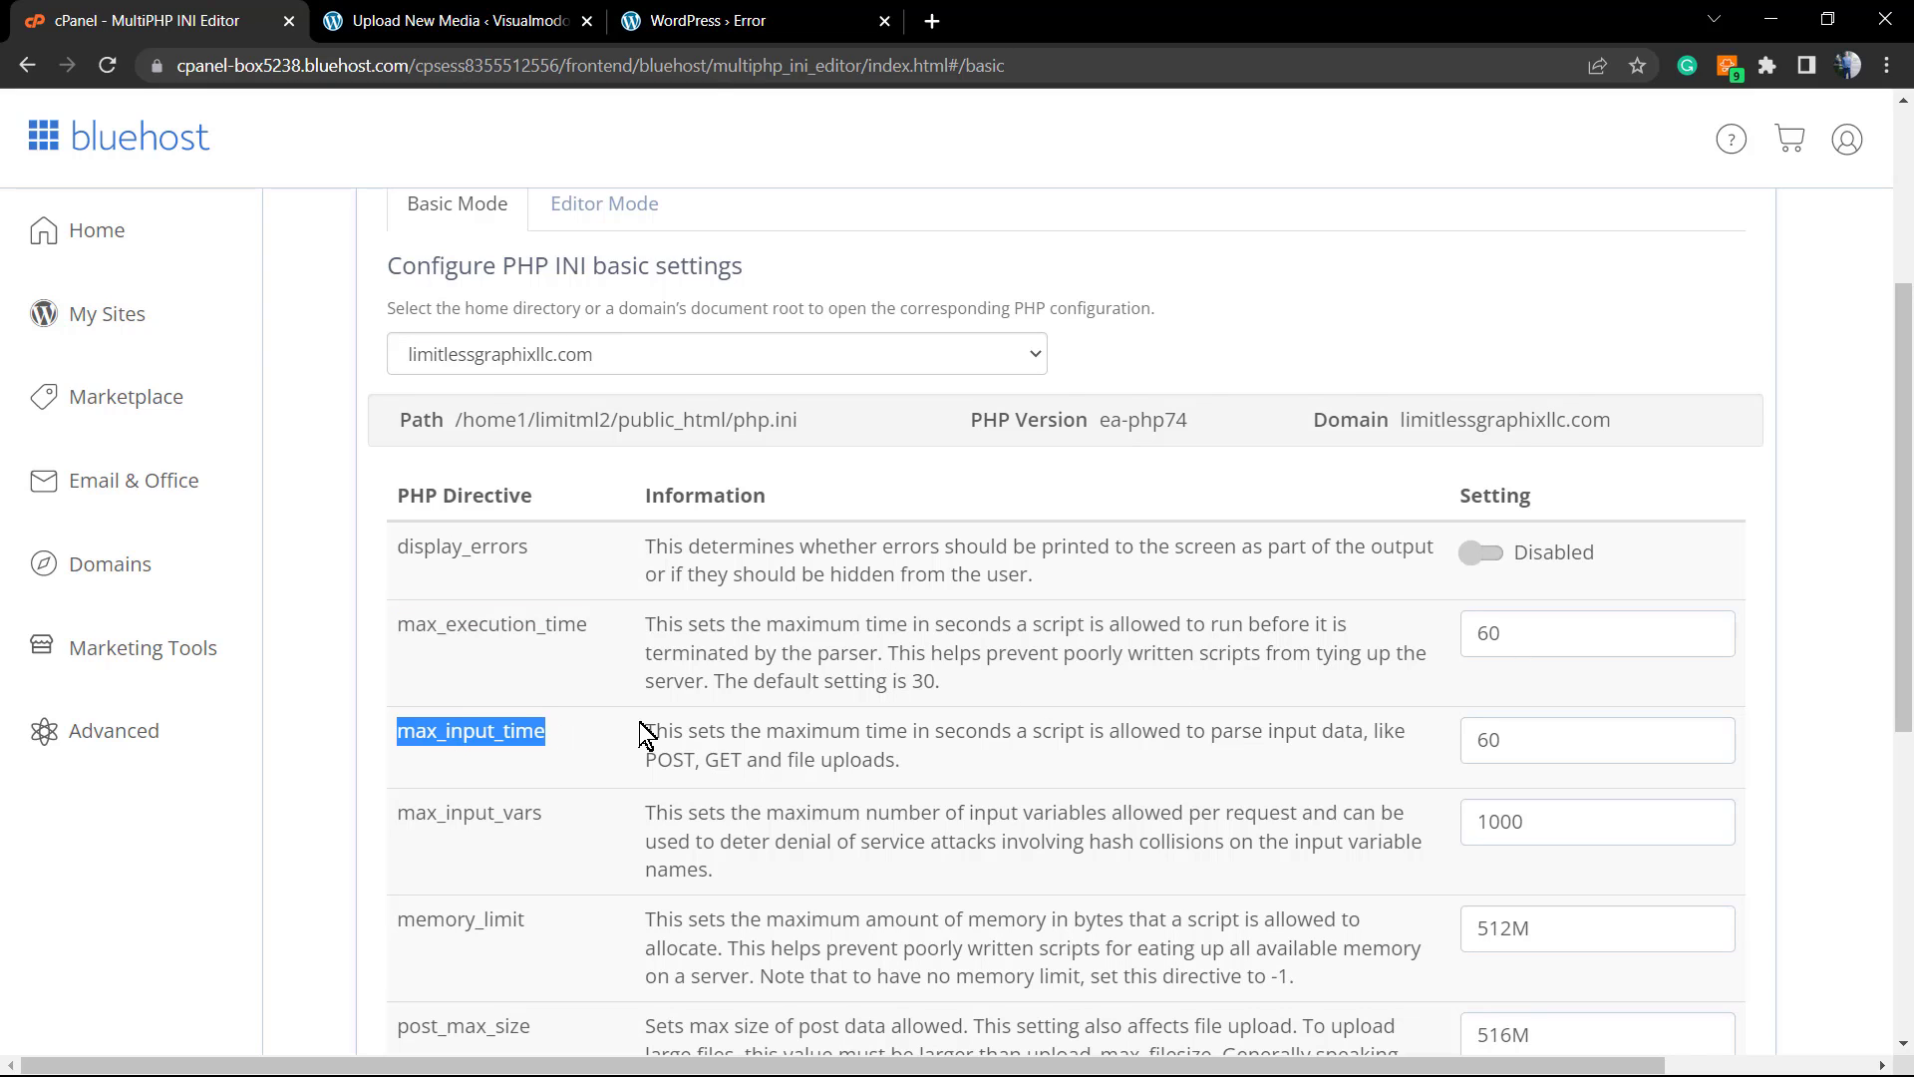
pyautogui.scroll(-1, 800, 734)
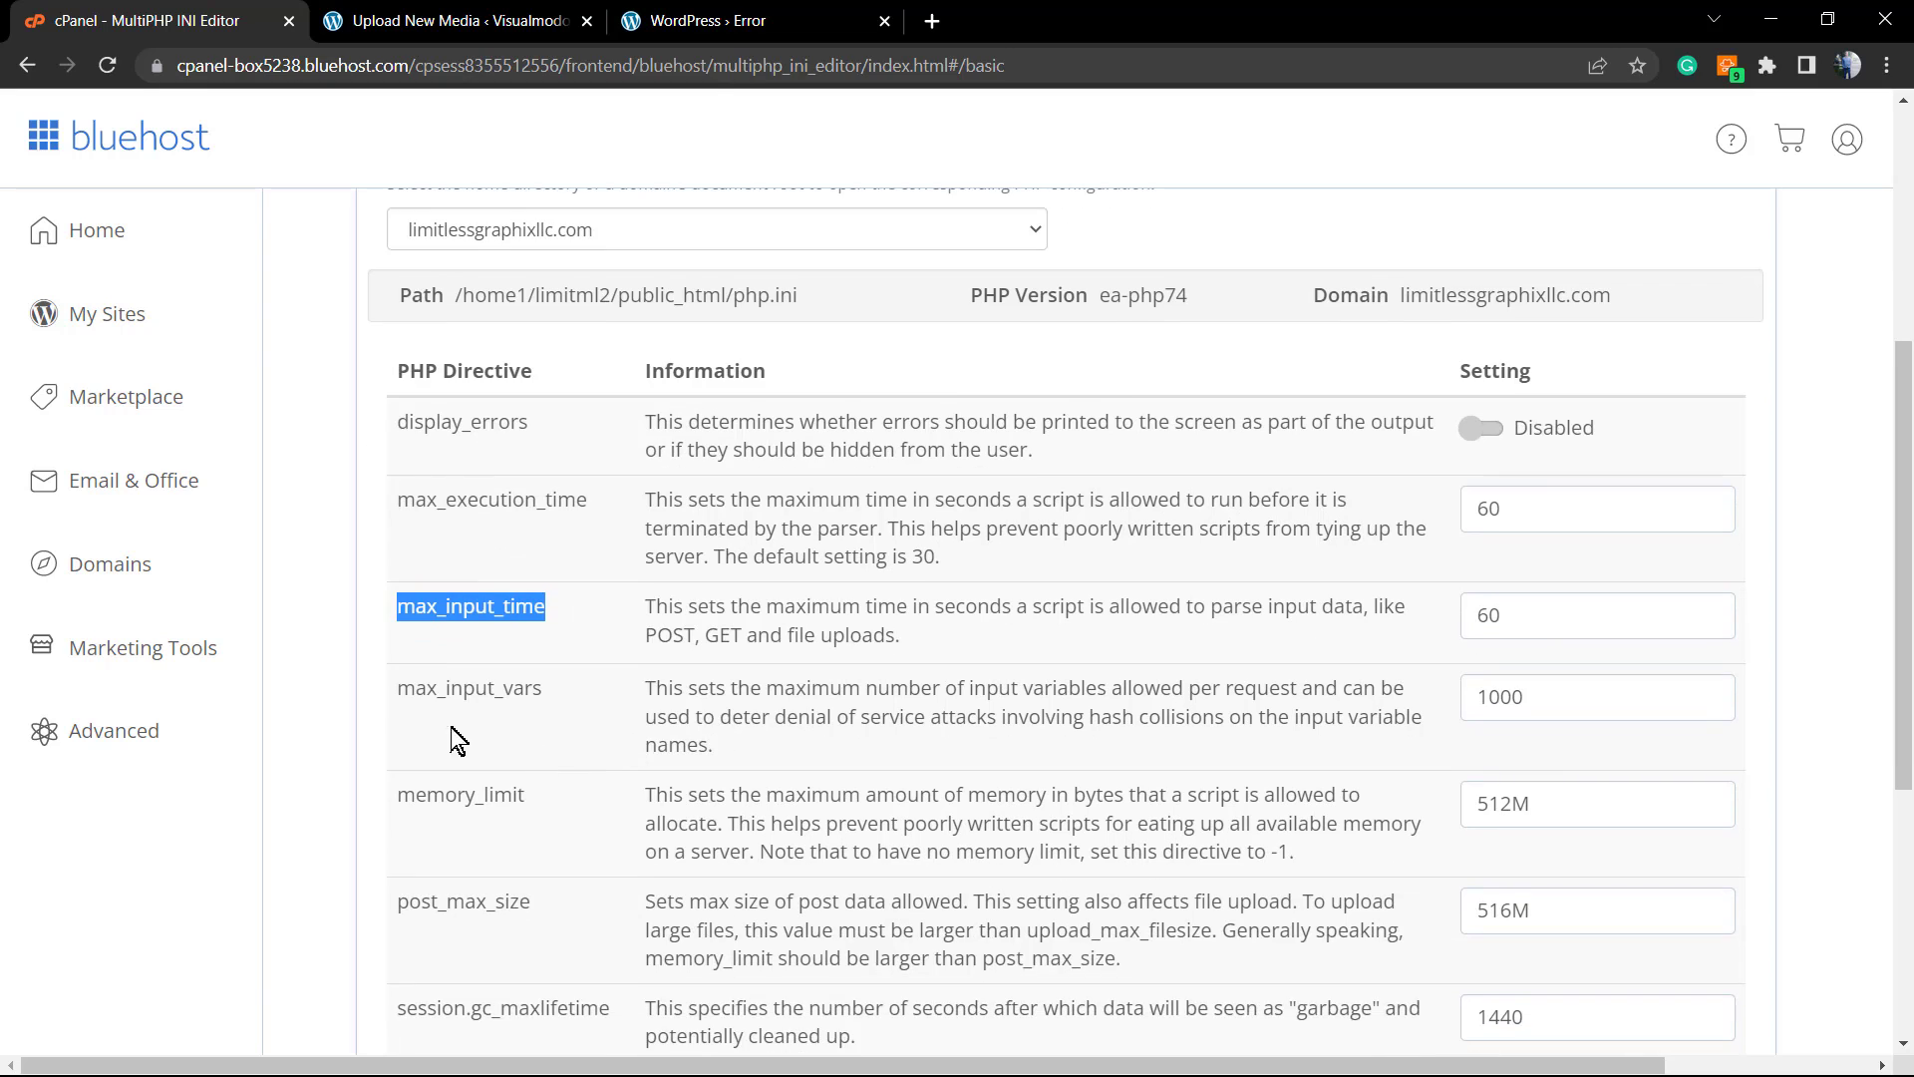
pyautogui.doubleClick(398, 687)
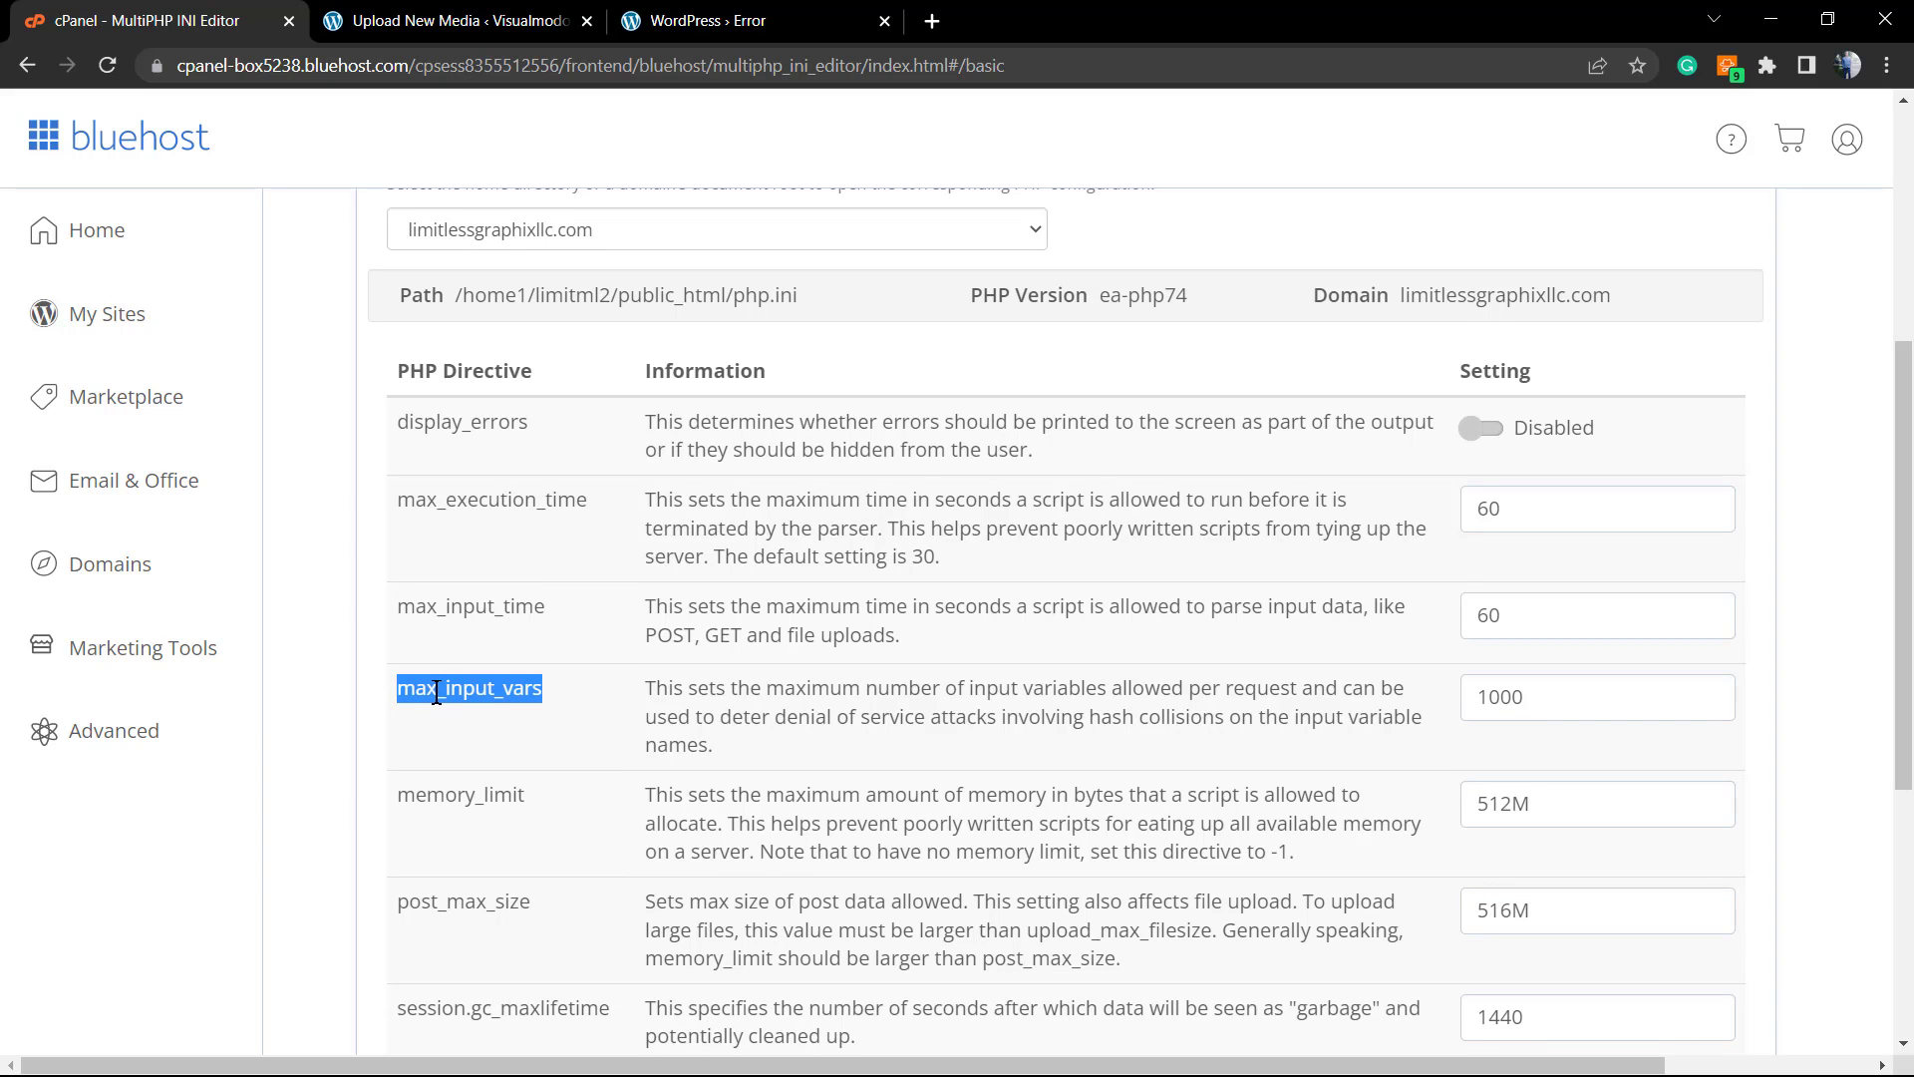
pyautogui.doubleClick(436, 798)
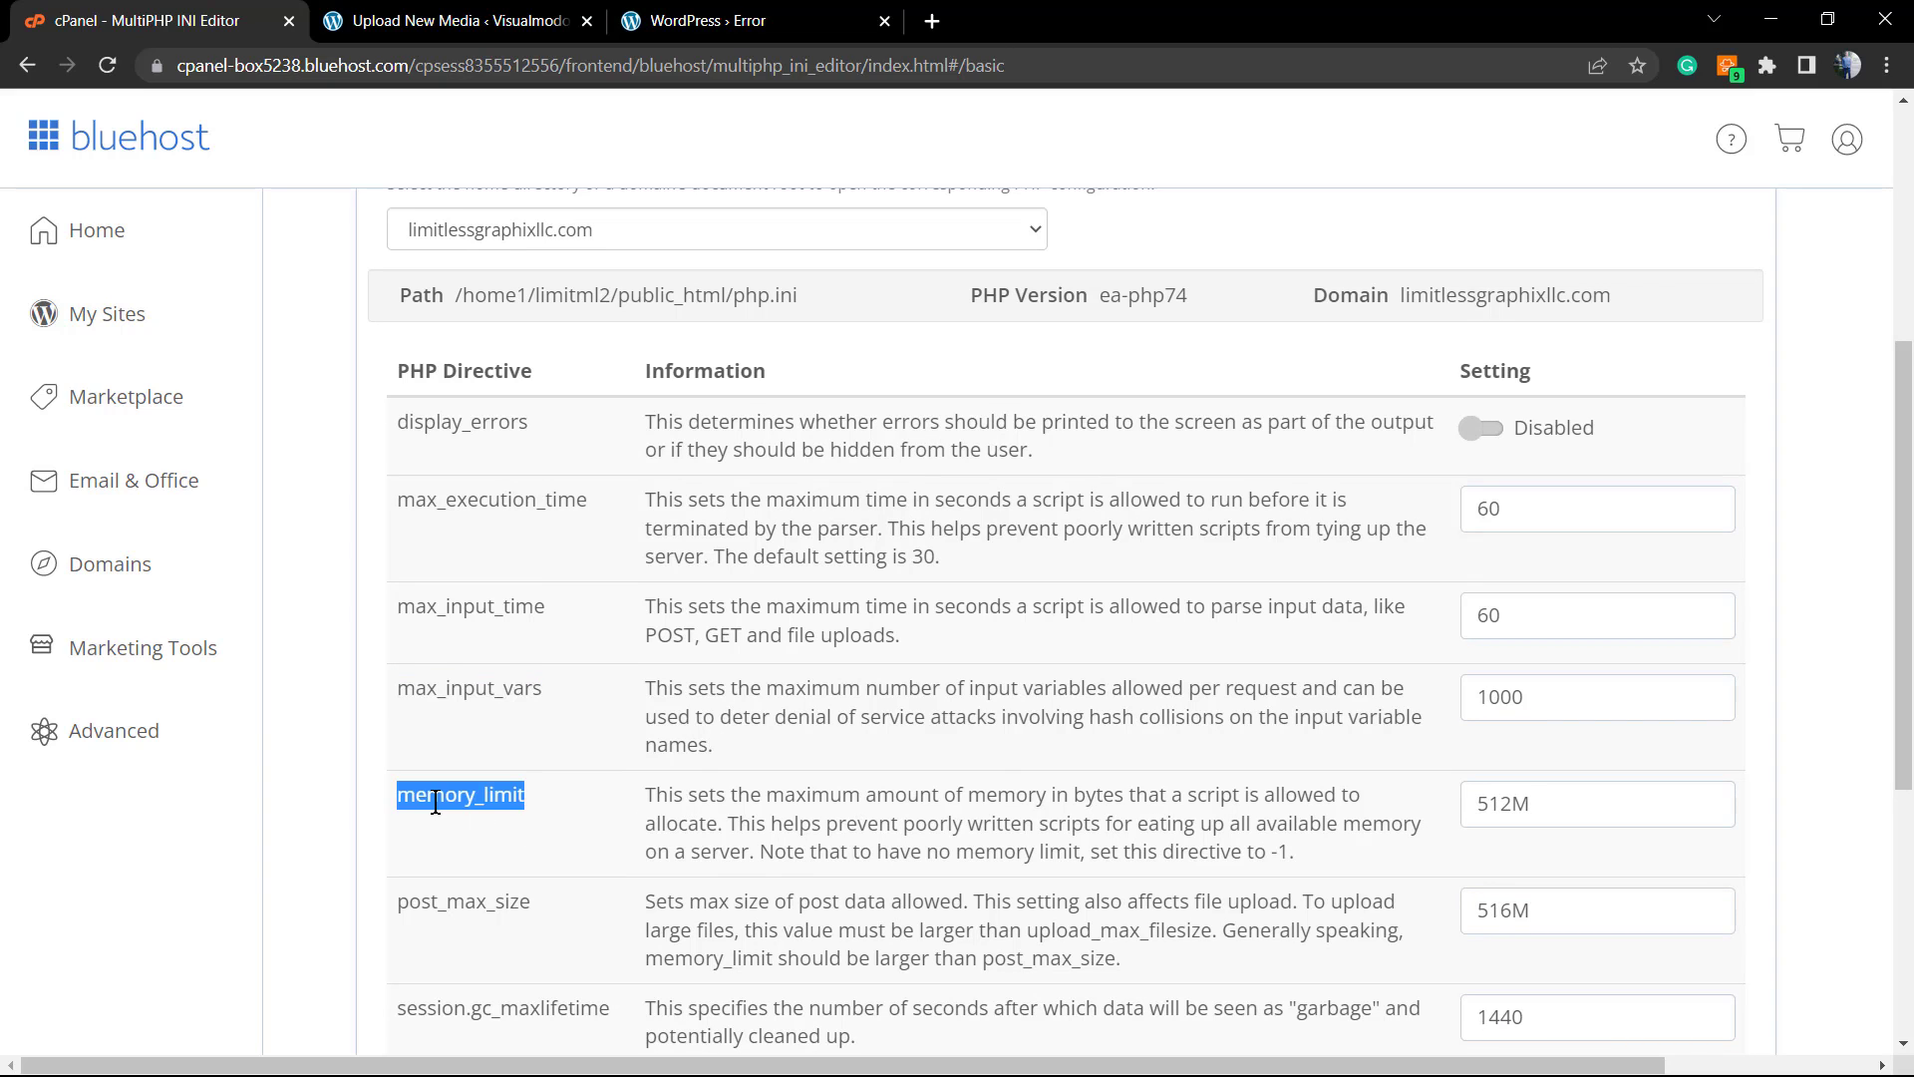
# - Highlight the post_max_size (516M) and upload_max_filesize (512M) directives
pyautogui.scroll(-1, 448, 794)
pyautogui.doubleClick(436, 782)
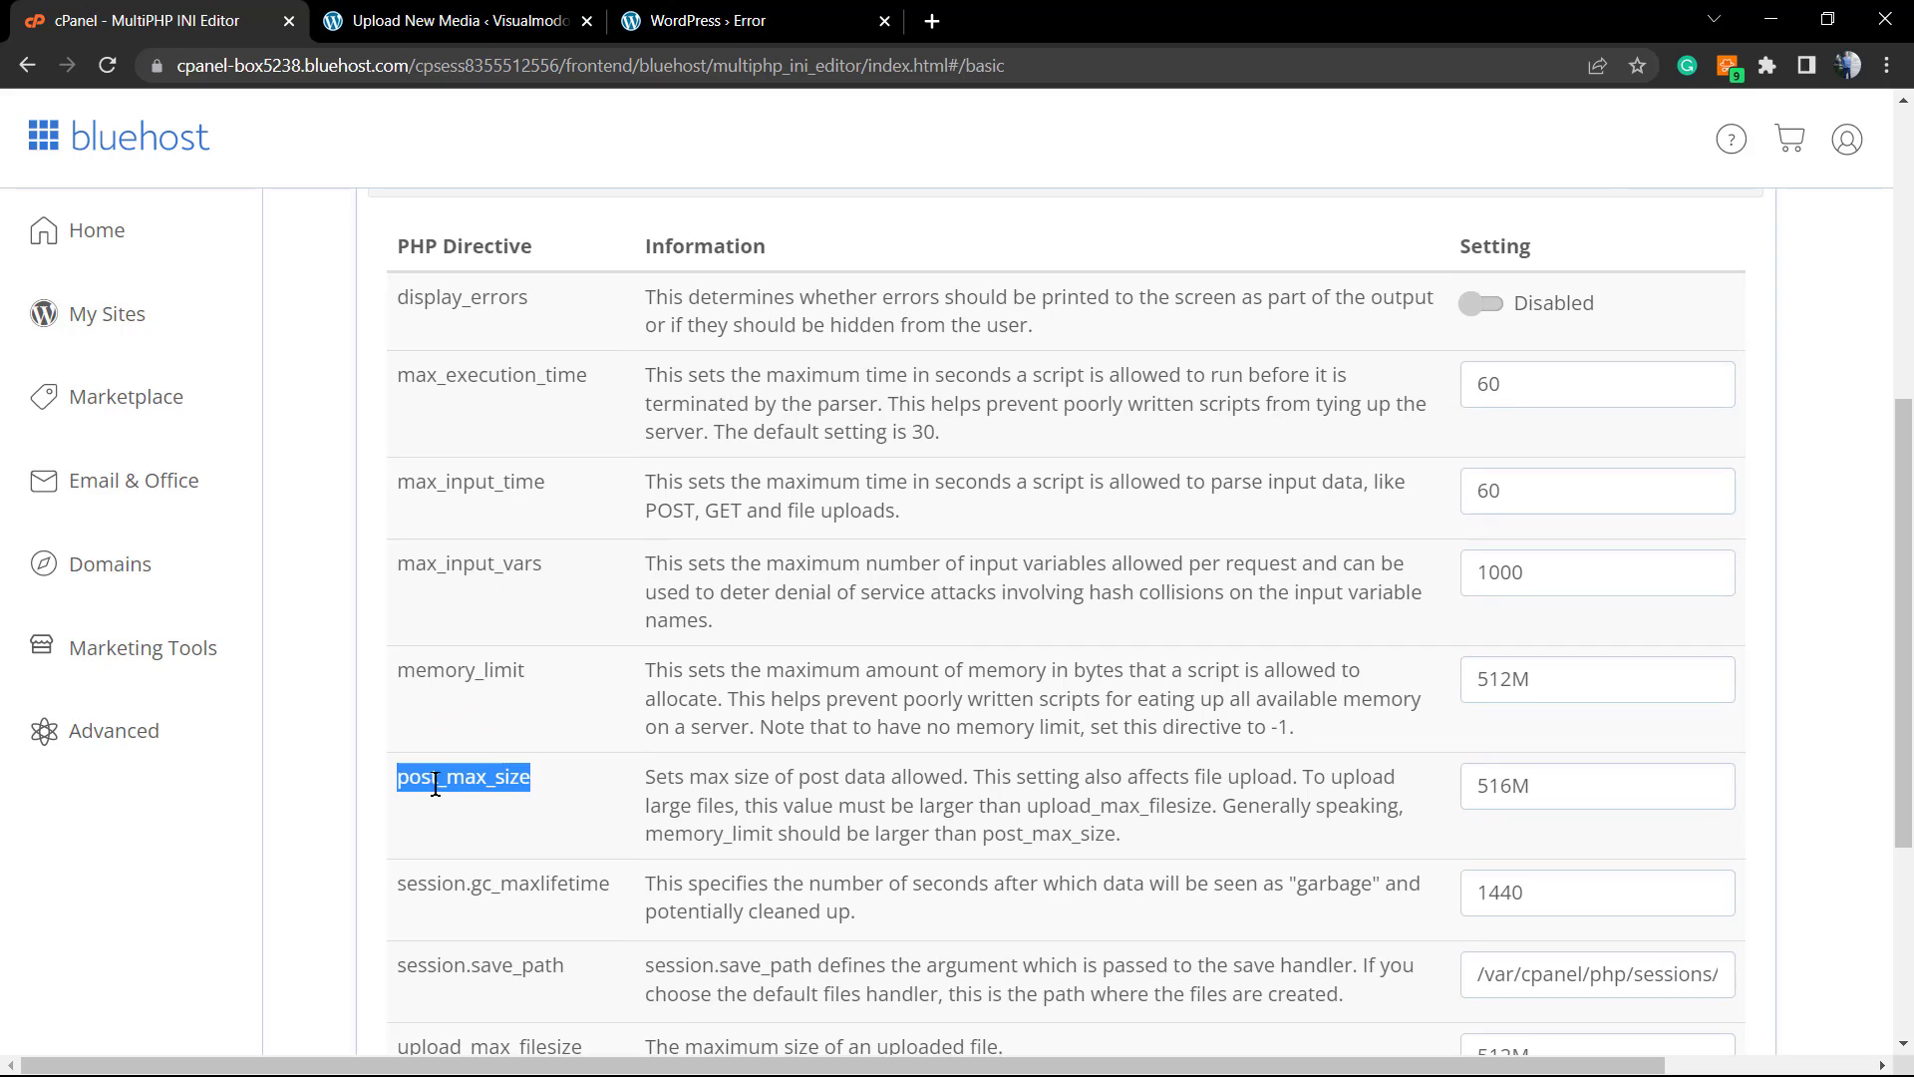
pyautogui.scroll(-1, 445, 779)
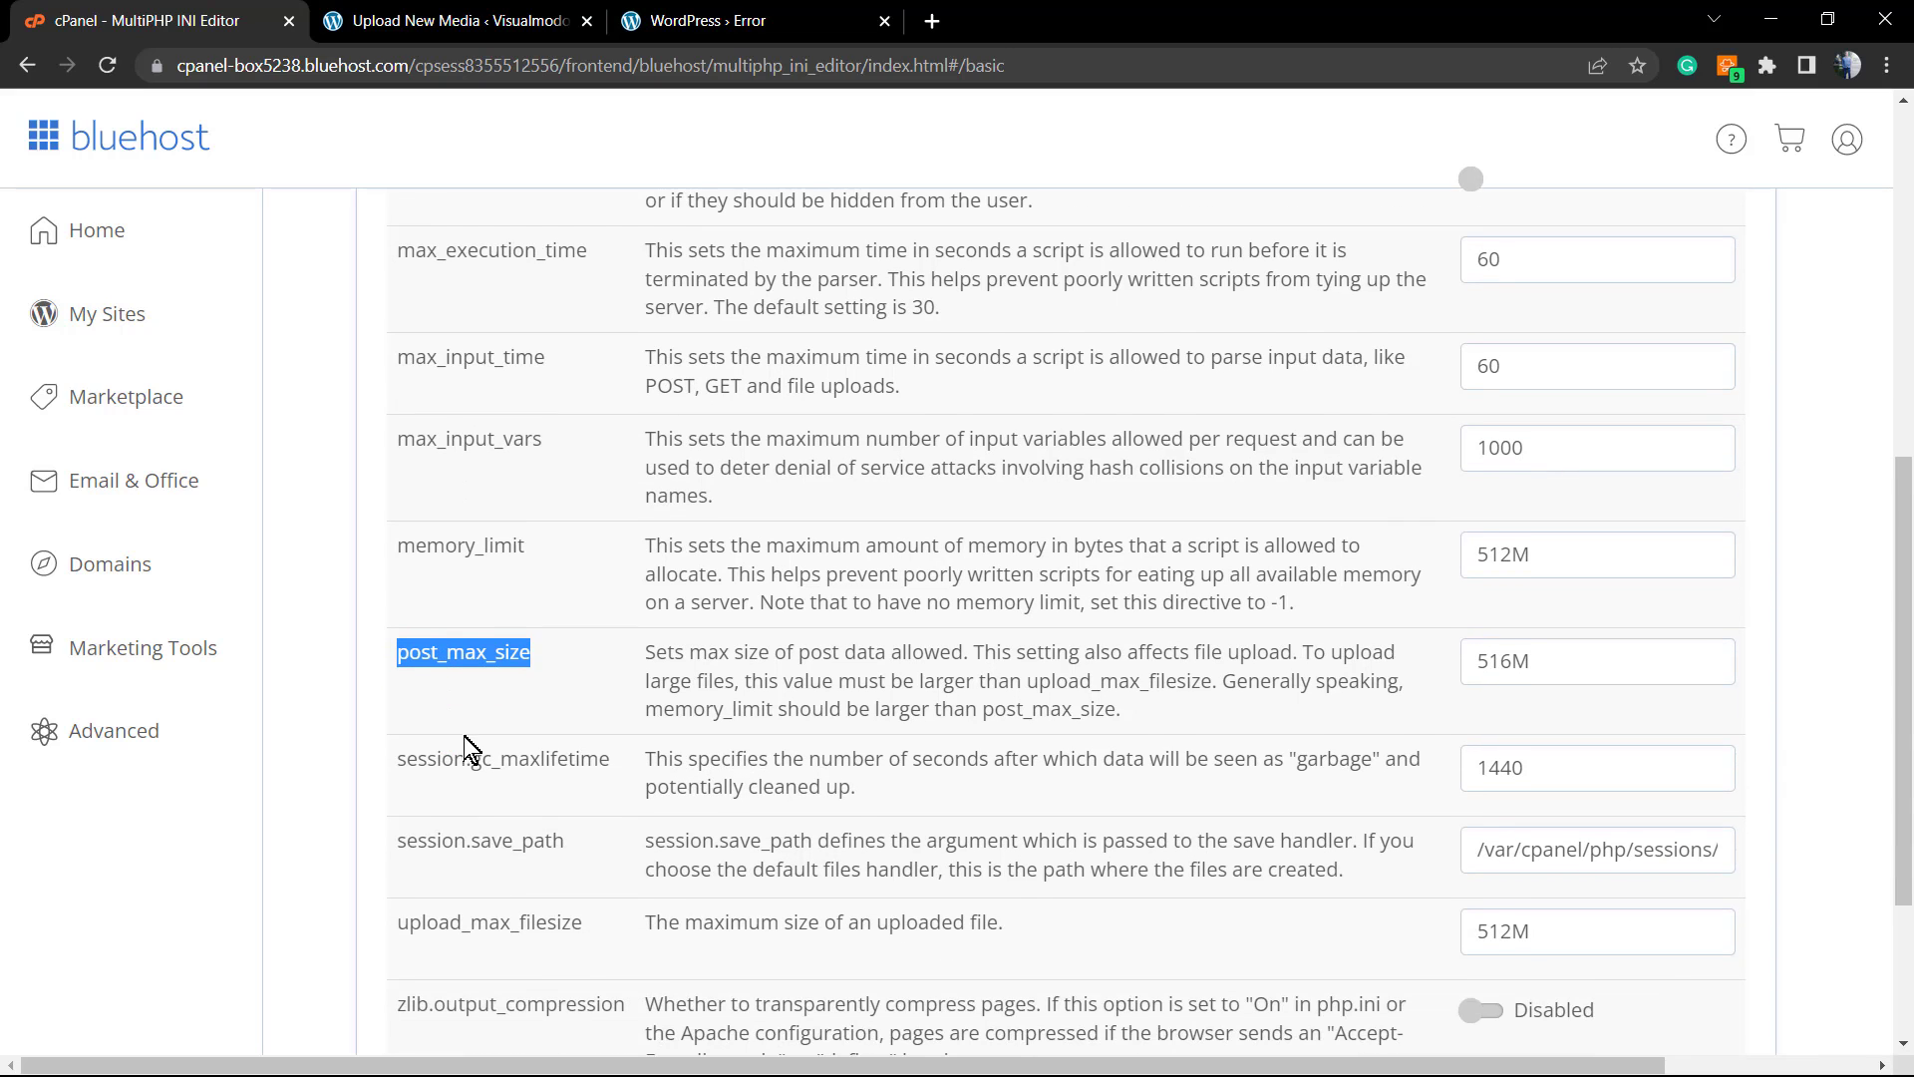
pyautogui.scroll(-1, 471, 748)
pyautogui.doubleClick(444, 793)
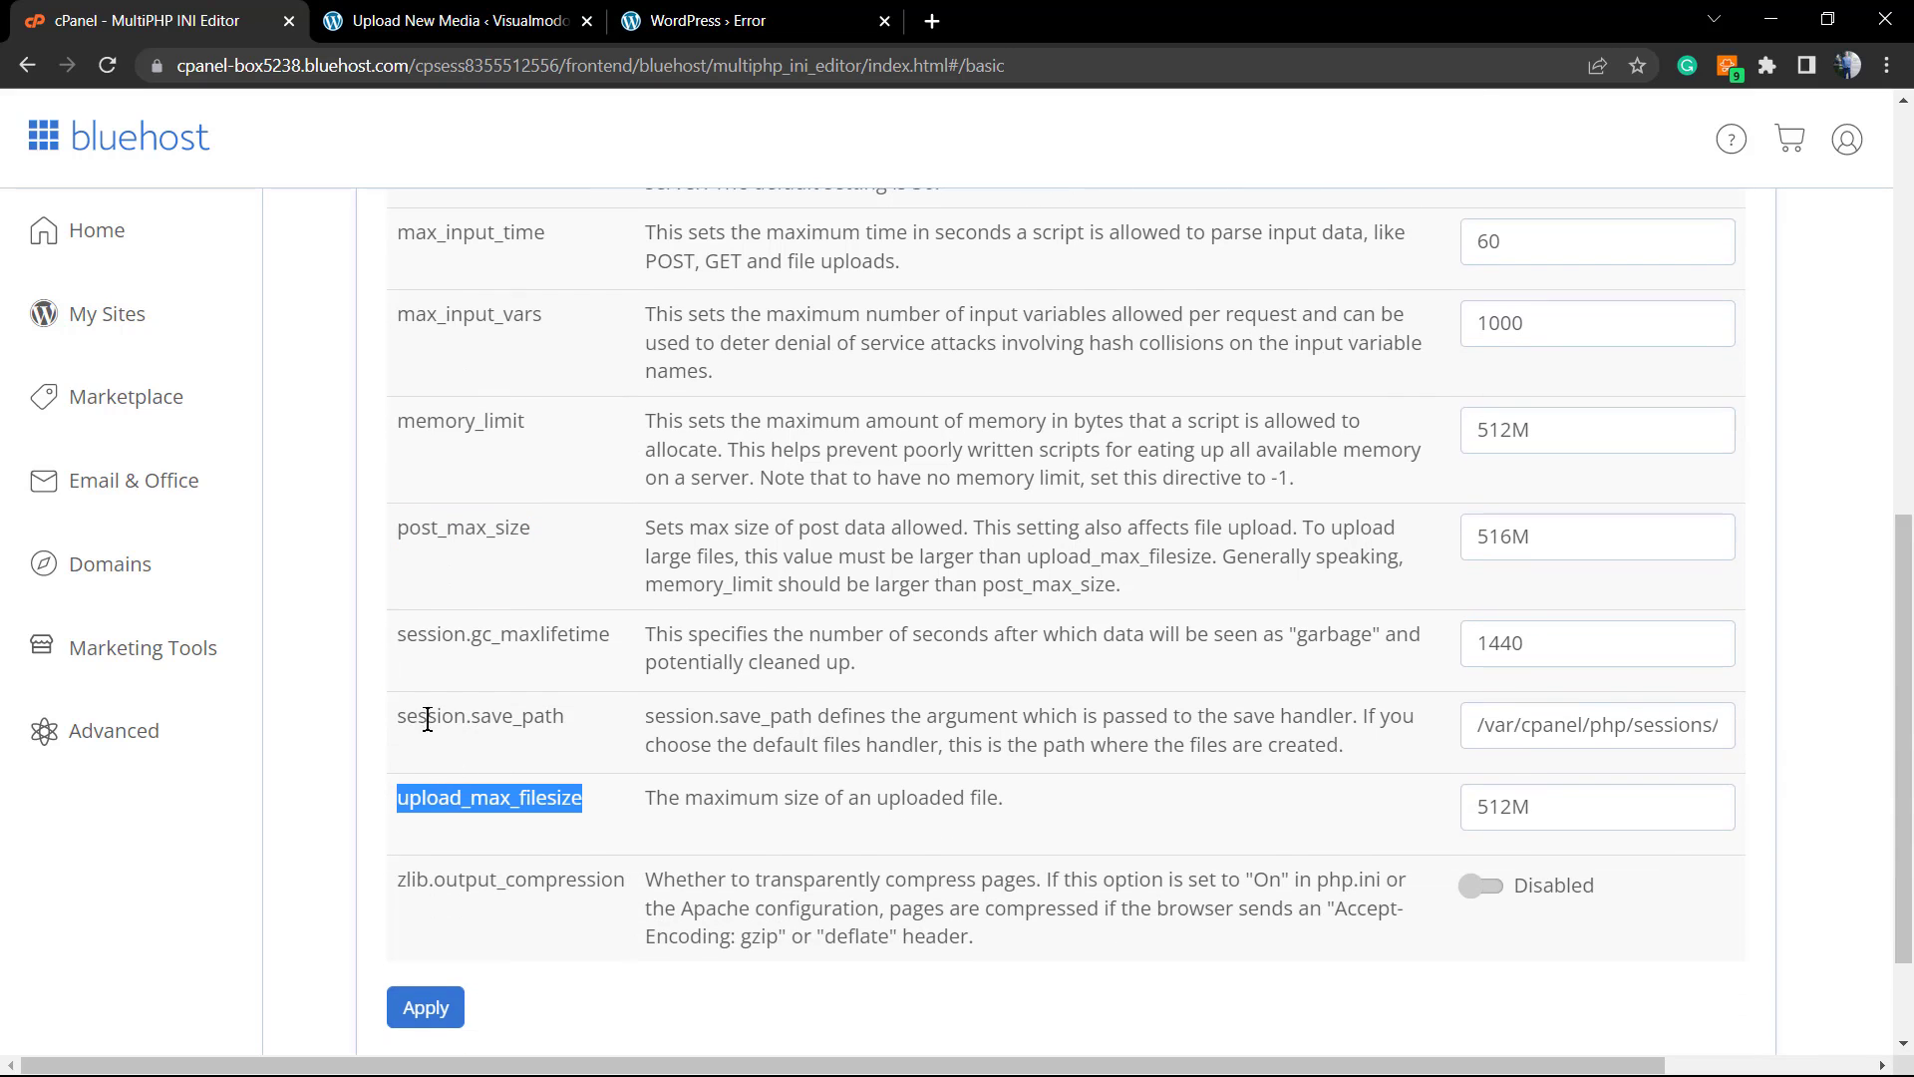
pyautogui.click(496, 800)
pyautogui.moveTo(588, 809); pyautogui.dragTo(502, 809)
# - Match the upload_max_filesize name in the WordPress error against the cPanel directive
pyautogui.click(454, 20)
pyautogui.click(742, 22)
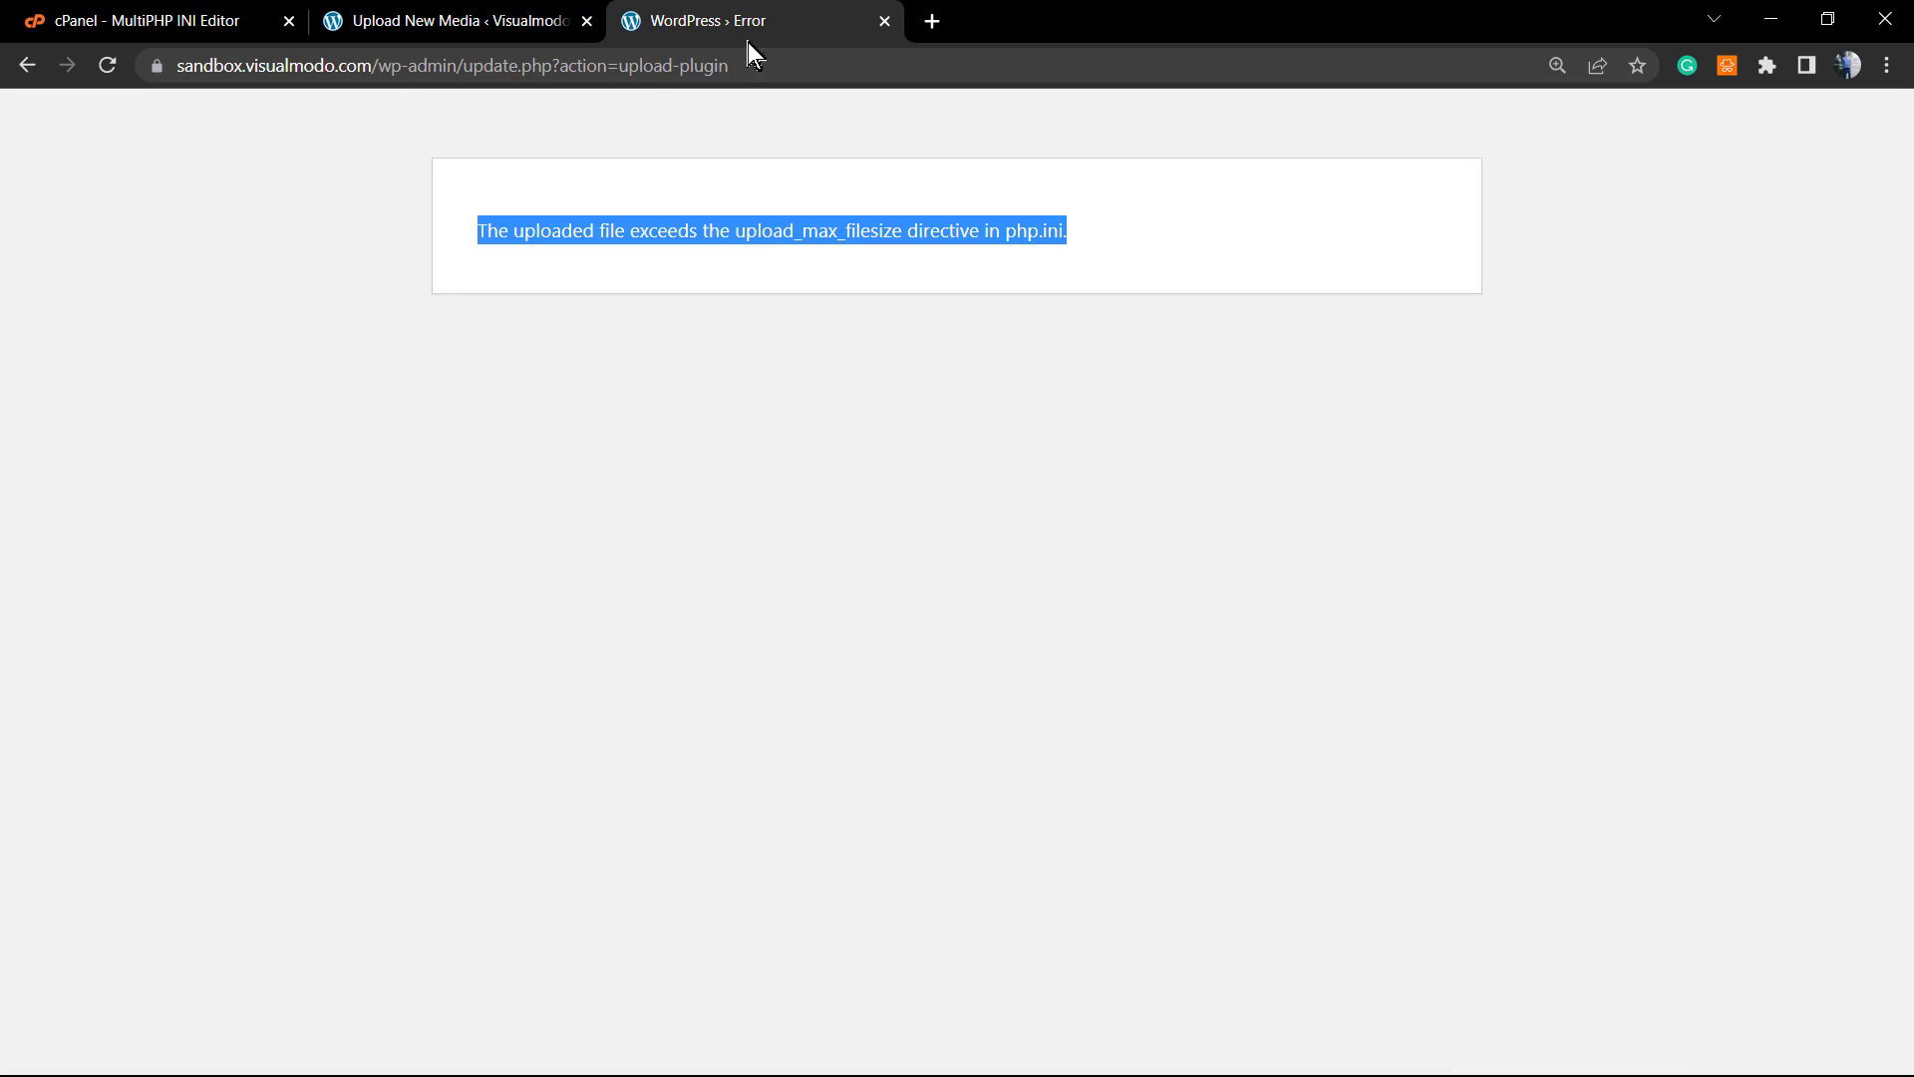
pyautogui.click(767, 236)
pyautogui.moveTo(750, 234); pyautogui.dragTo(903, 242)
pyautogui.click(179, 20)
pyautogui.click(419, 19)
pyautogui.click(259, 18)
pyautogui.click(466, 798)
pyautogui.moveTo(397, 798); pyautogui.dragTo(598, 797)
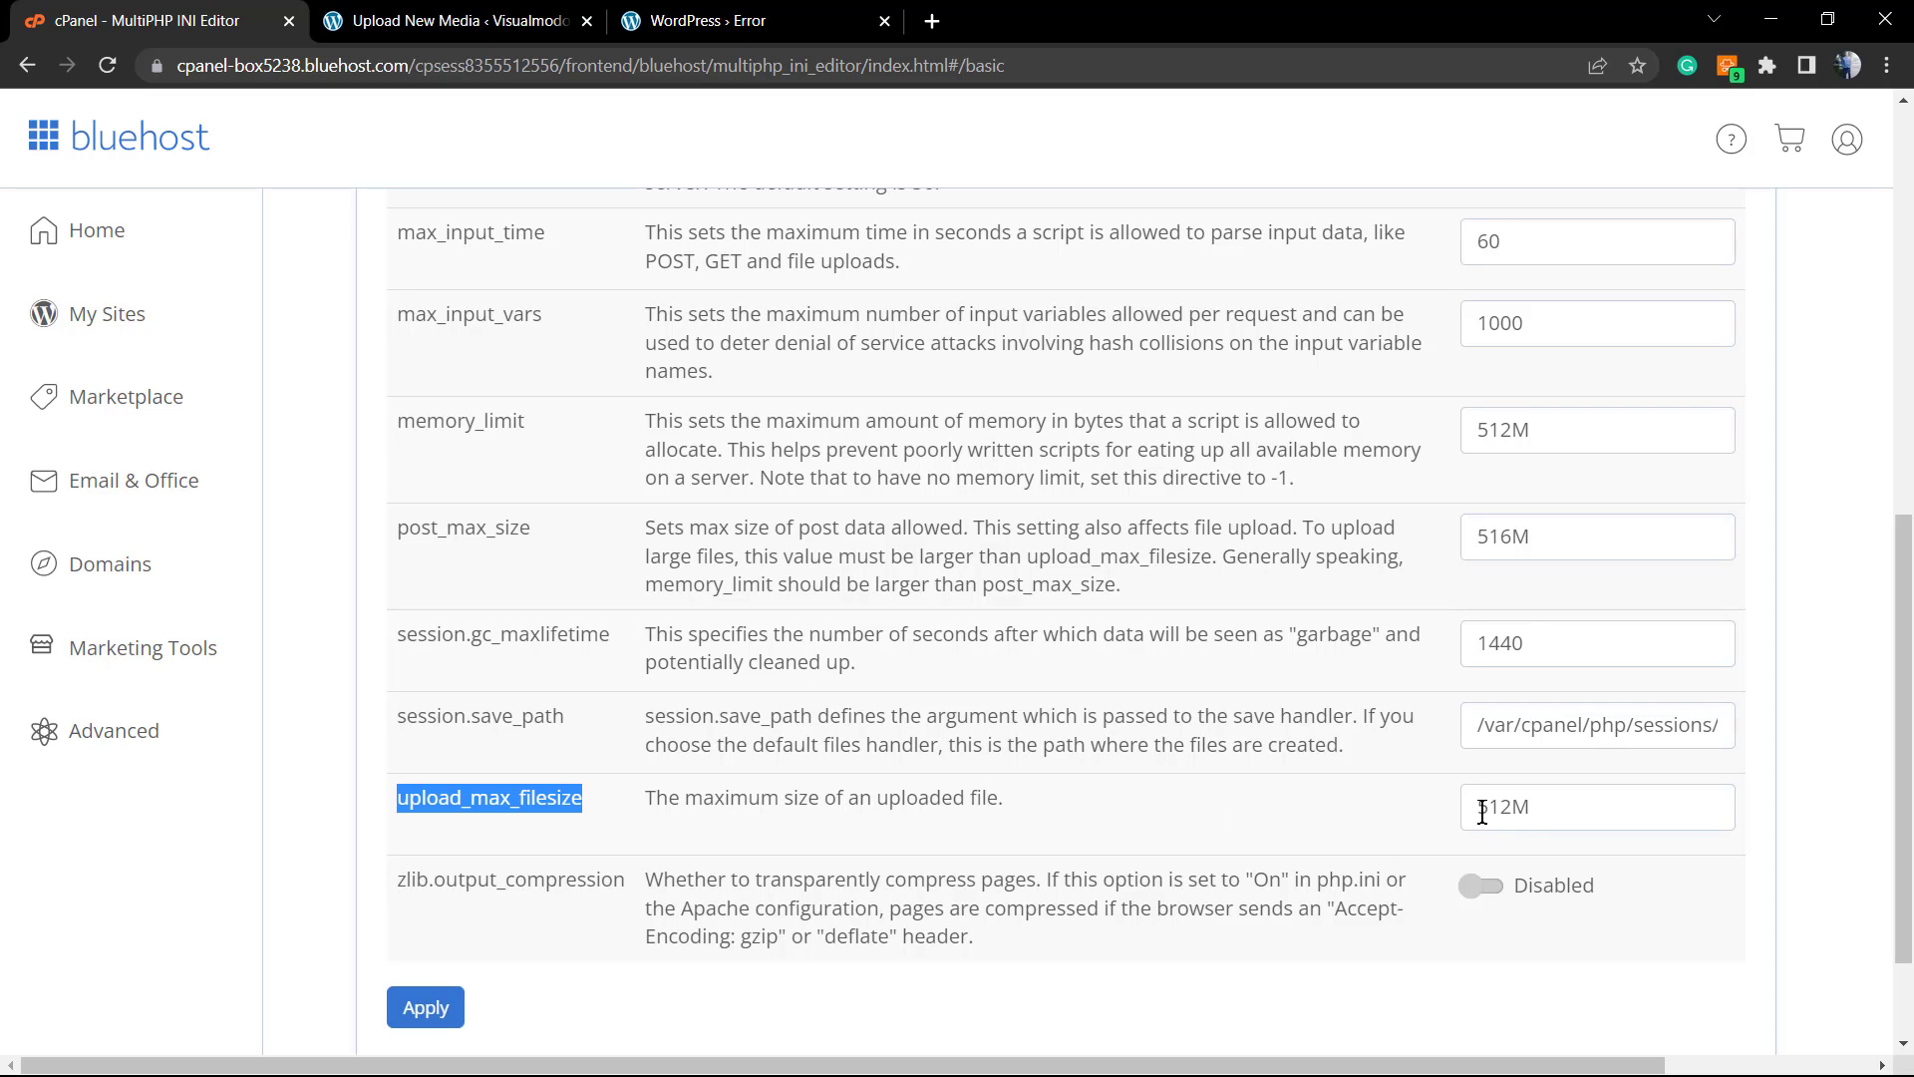
pyautogui.click(1572, 809)
pyautogui.hotkey('ctrl', 'a')
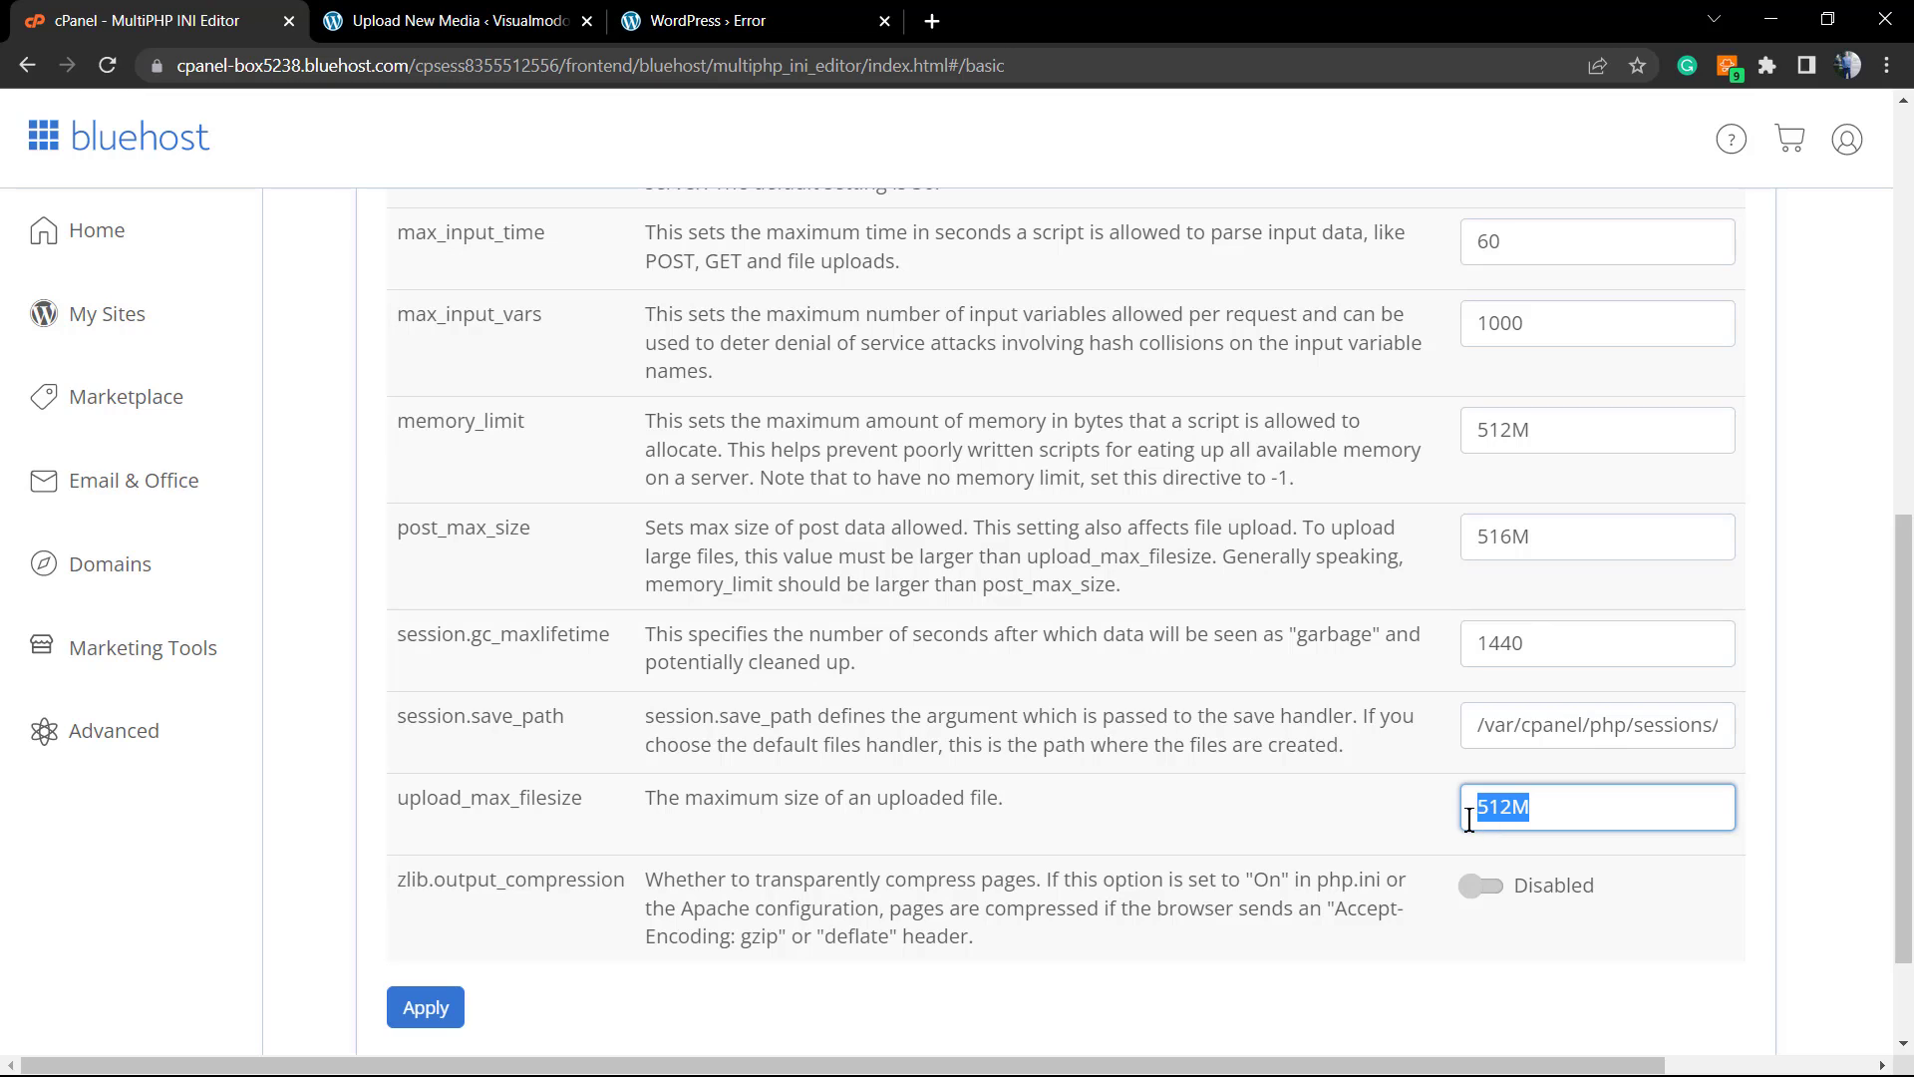
pyautogui.click(1546, 810)
pyautogui.doubleClick(1546, 808)
pyautogui.moveTo(1479, 808); pyautogui.dragTo(1514, 810)
pyautogui.doubleClick(1553, 819)
pyautogui.moveTo(1530, 806); pyautogui.dragTo(1515, 795)
pyautogui.scroll(-1, 1085, 811)
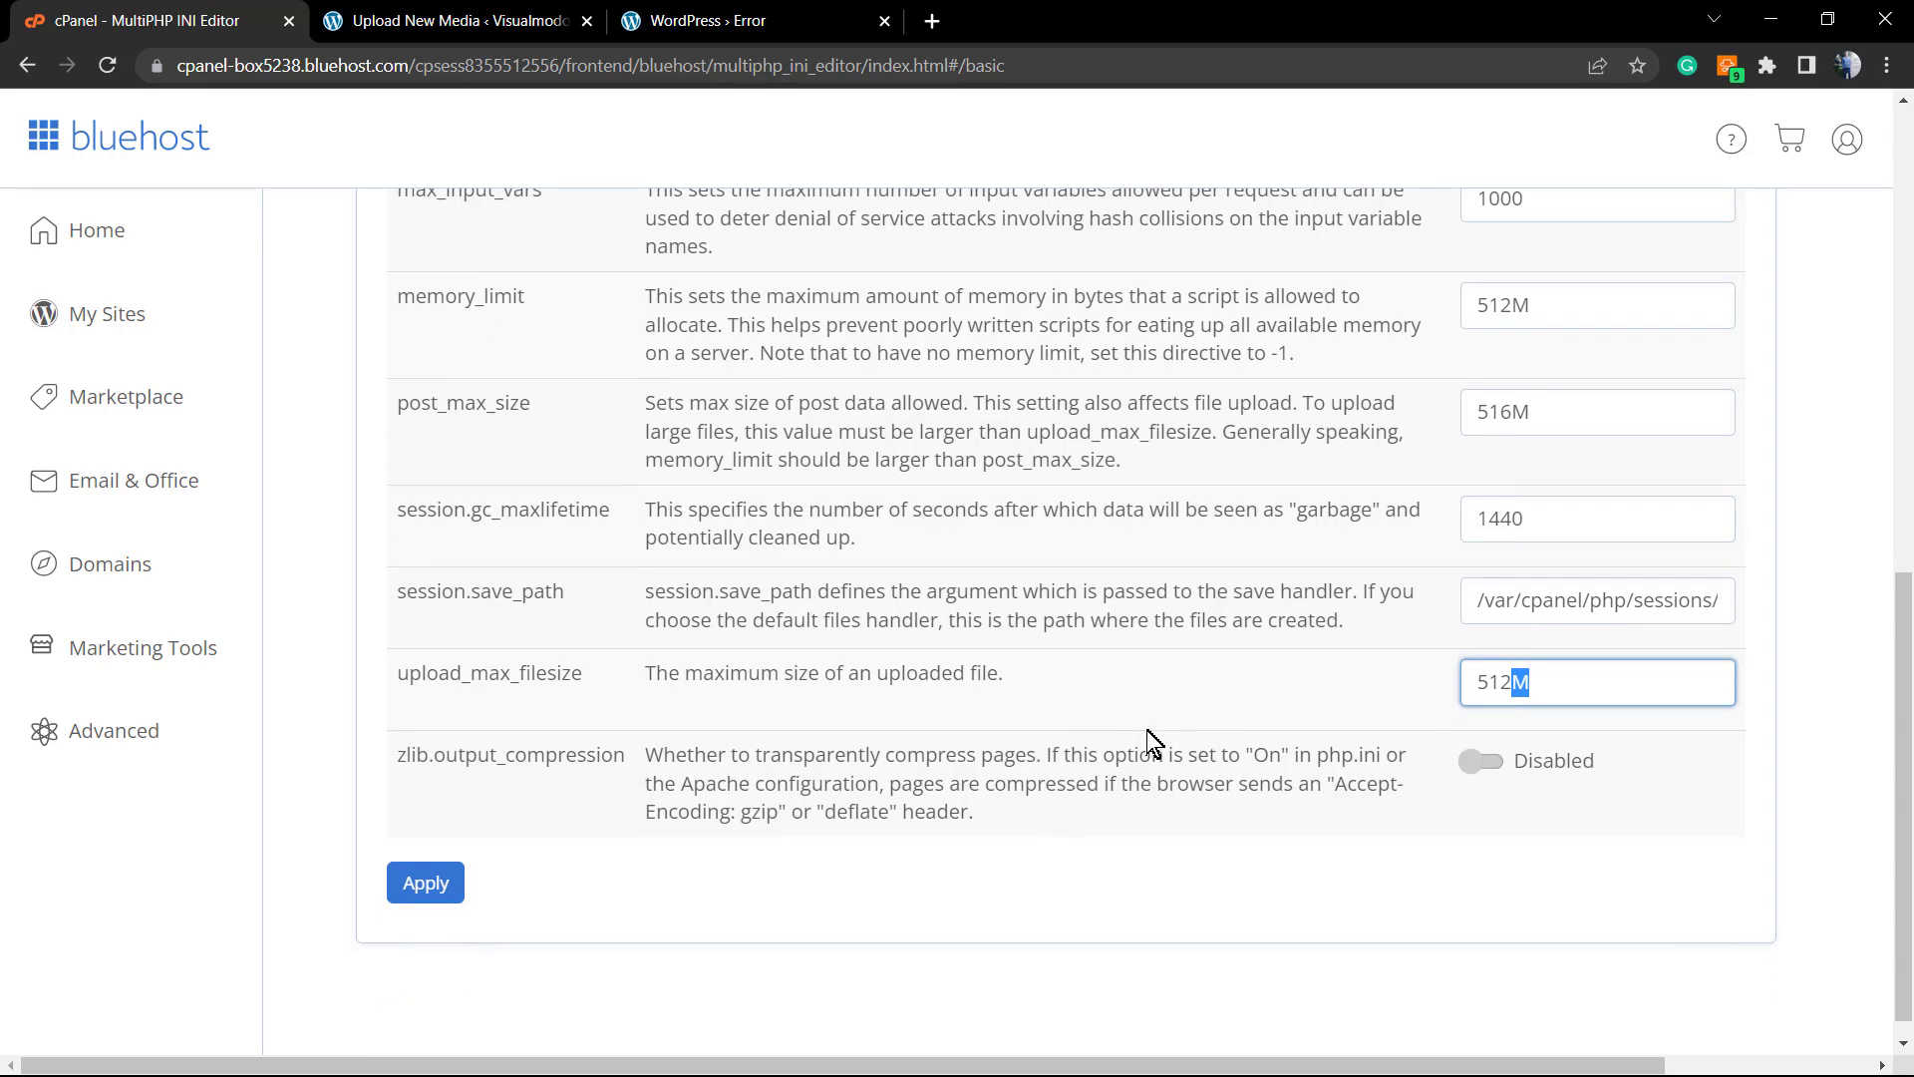
# - Apply limitlessgraphixllc.com's PHP settings and highlight the 'Successfully applied the settings' message
pyautogui.click(426, 884)
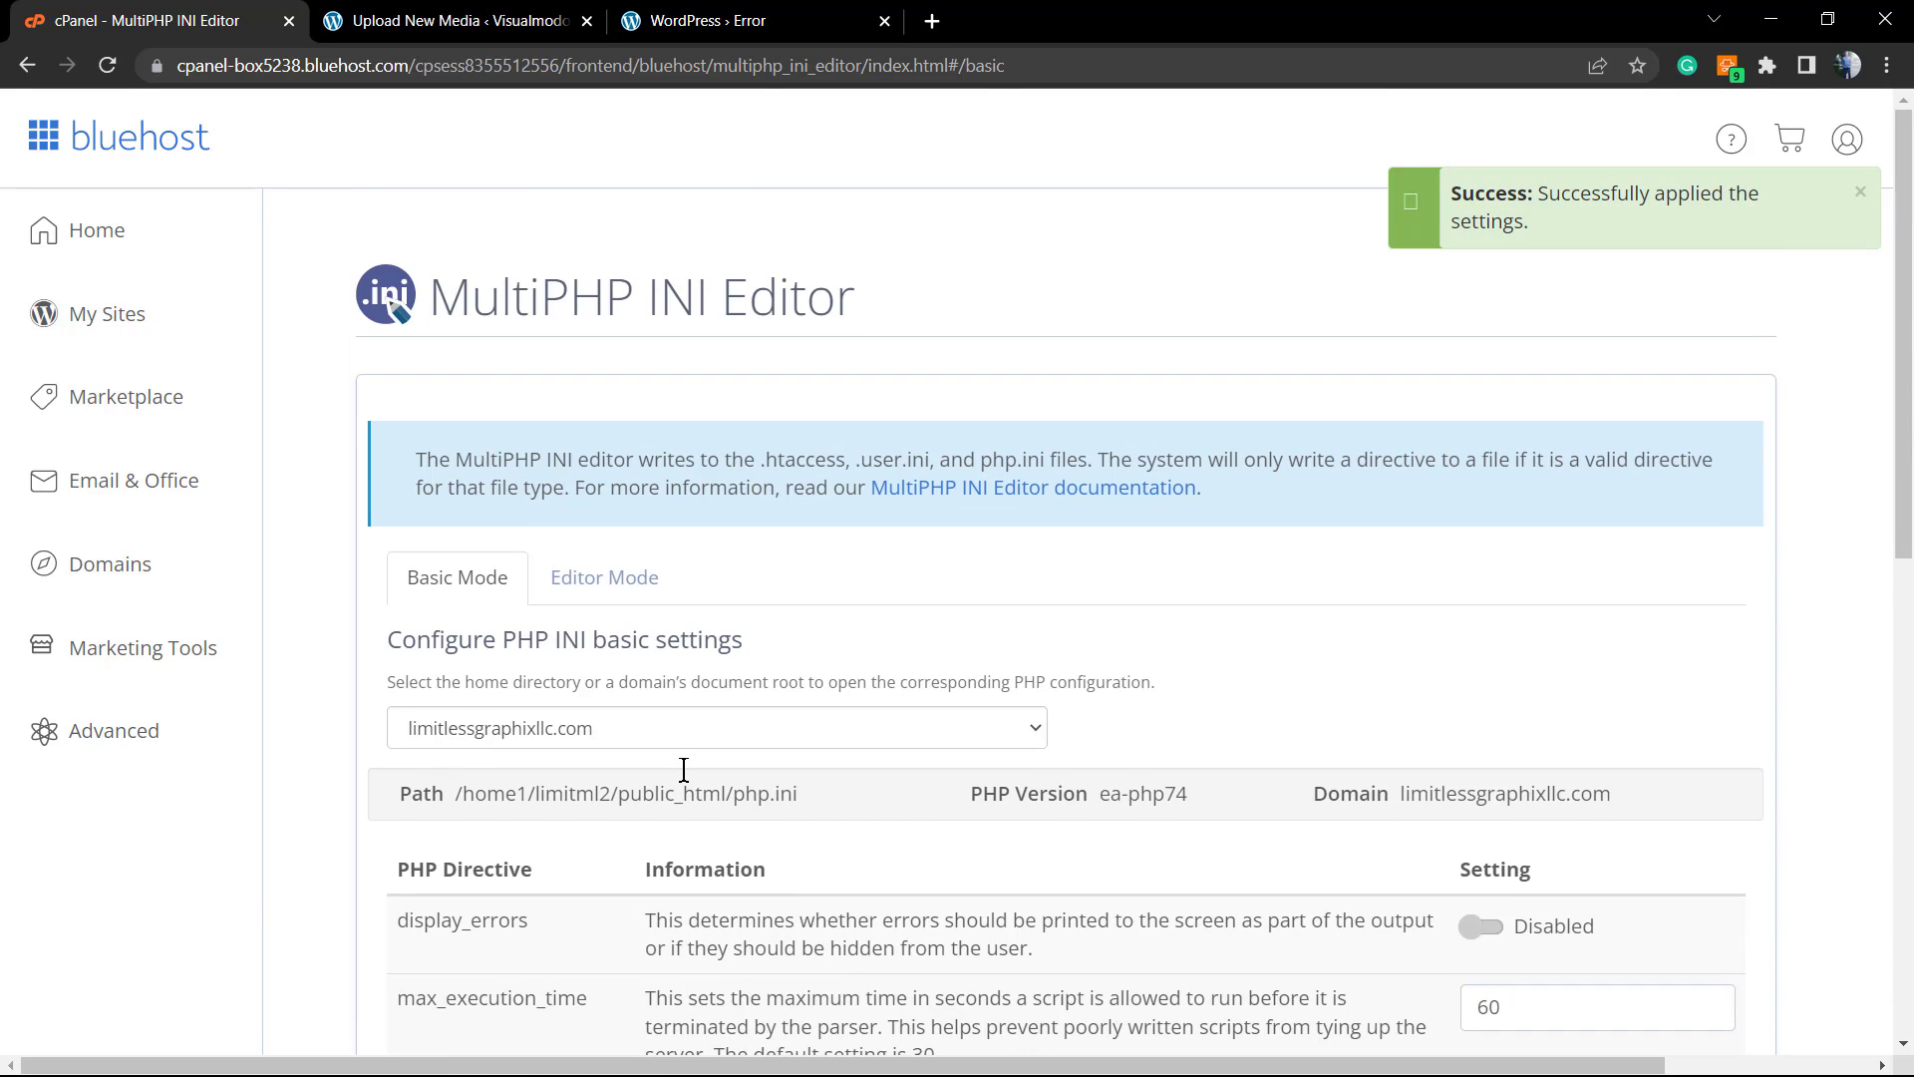
pyautogui.scroll(-10, 688, 783)
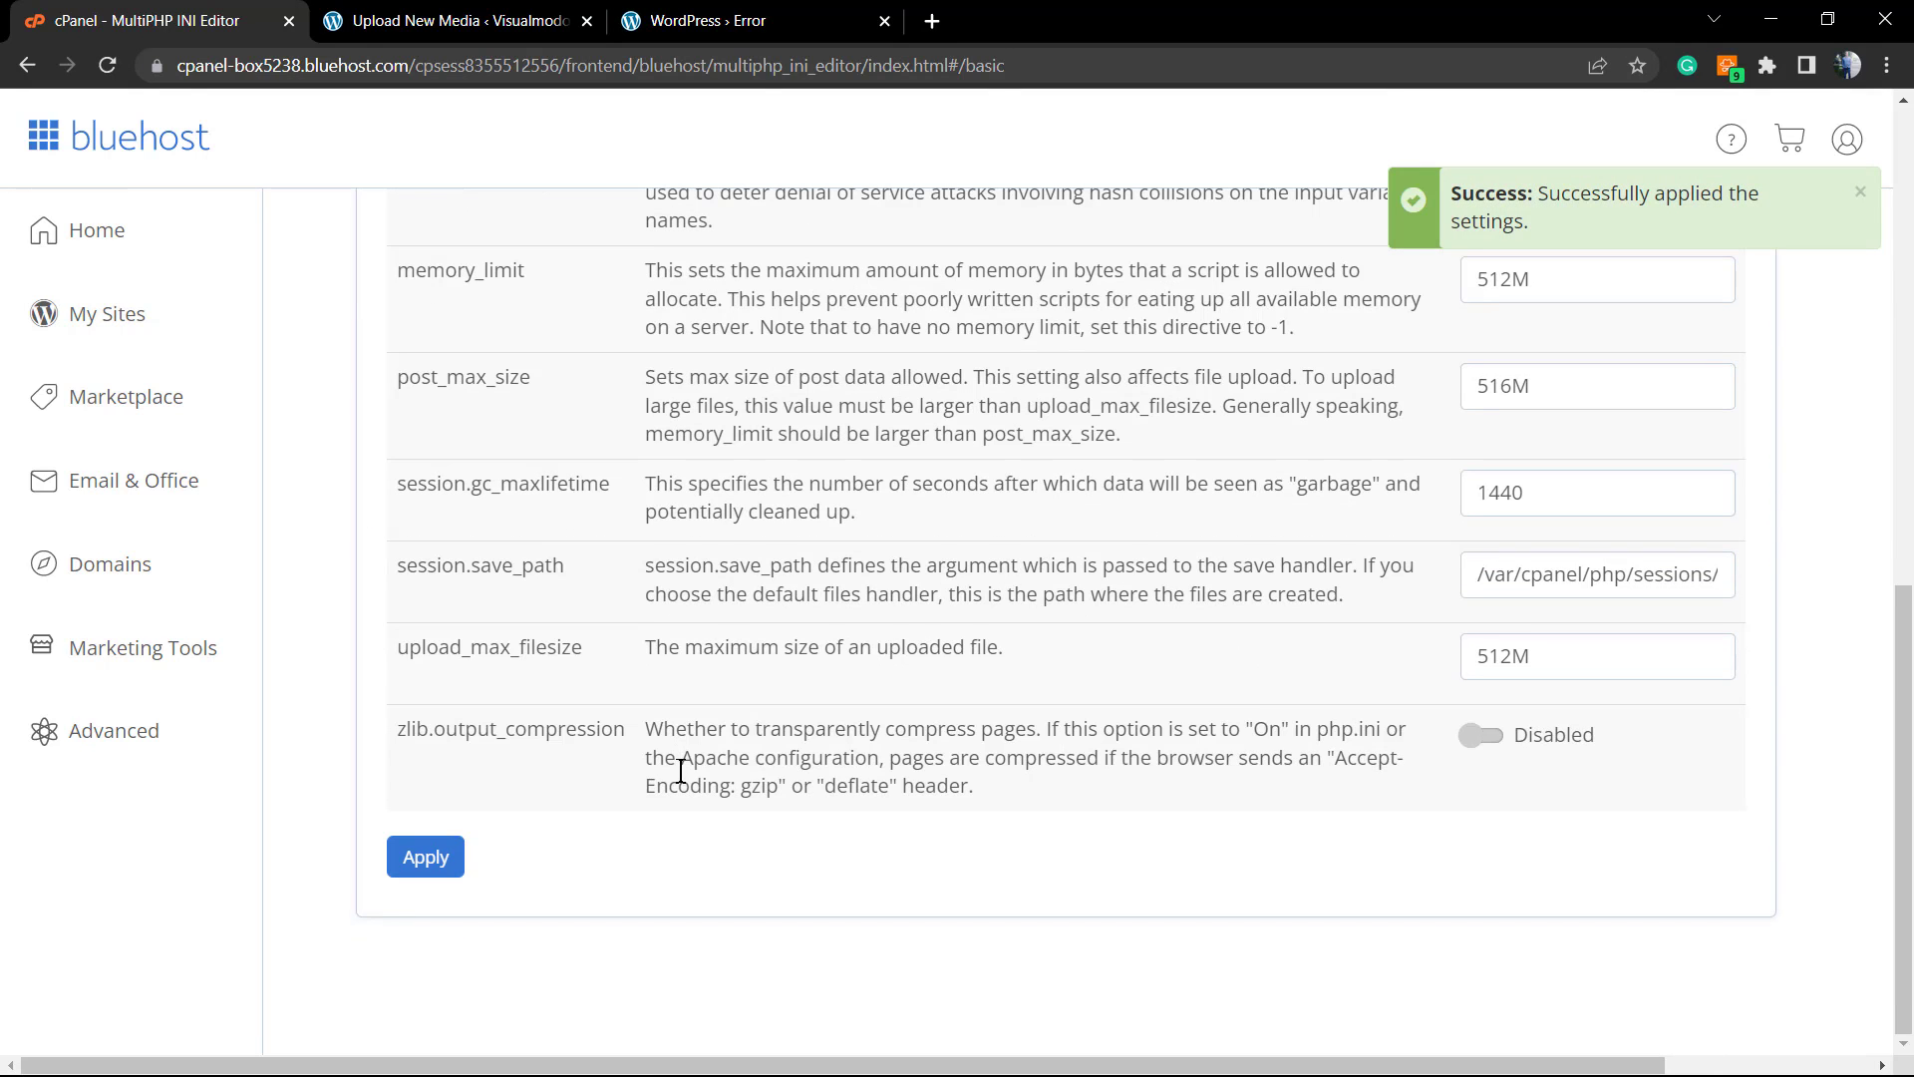
pyautogui.tripleClick(1488, 216)
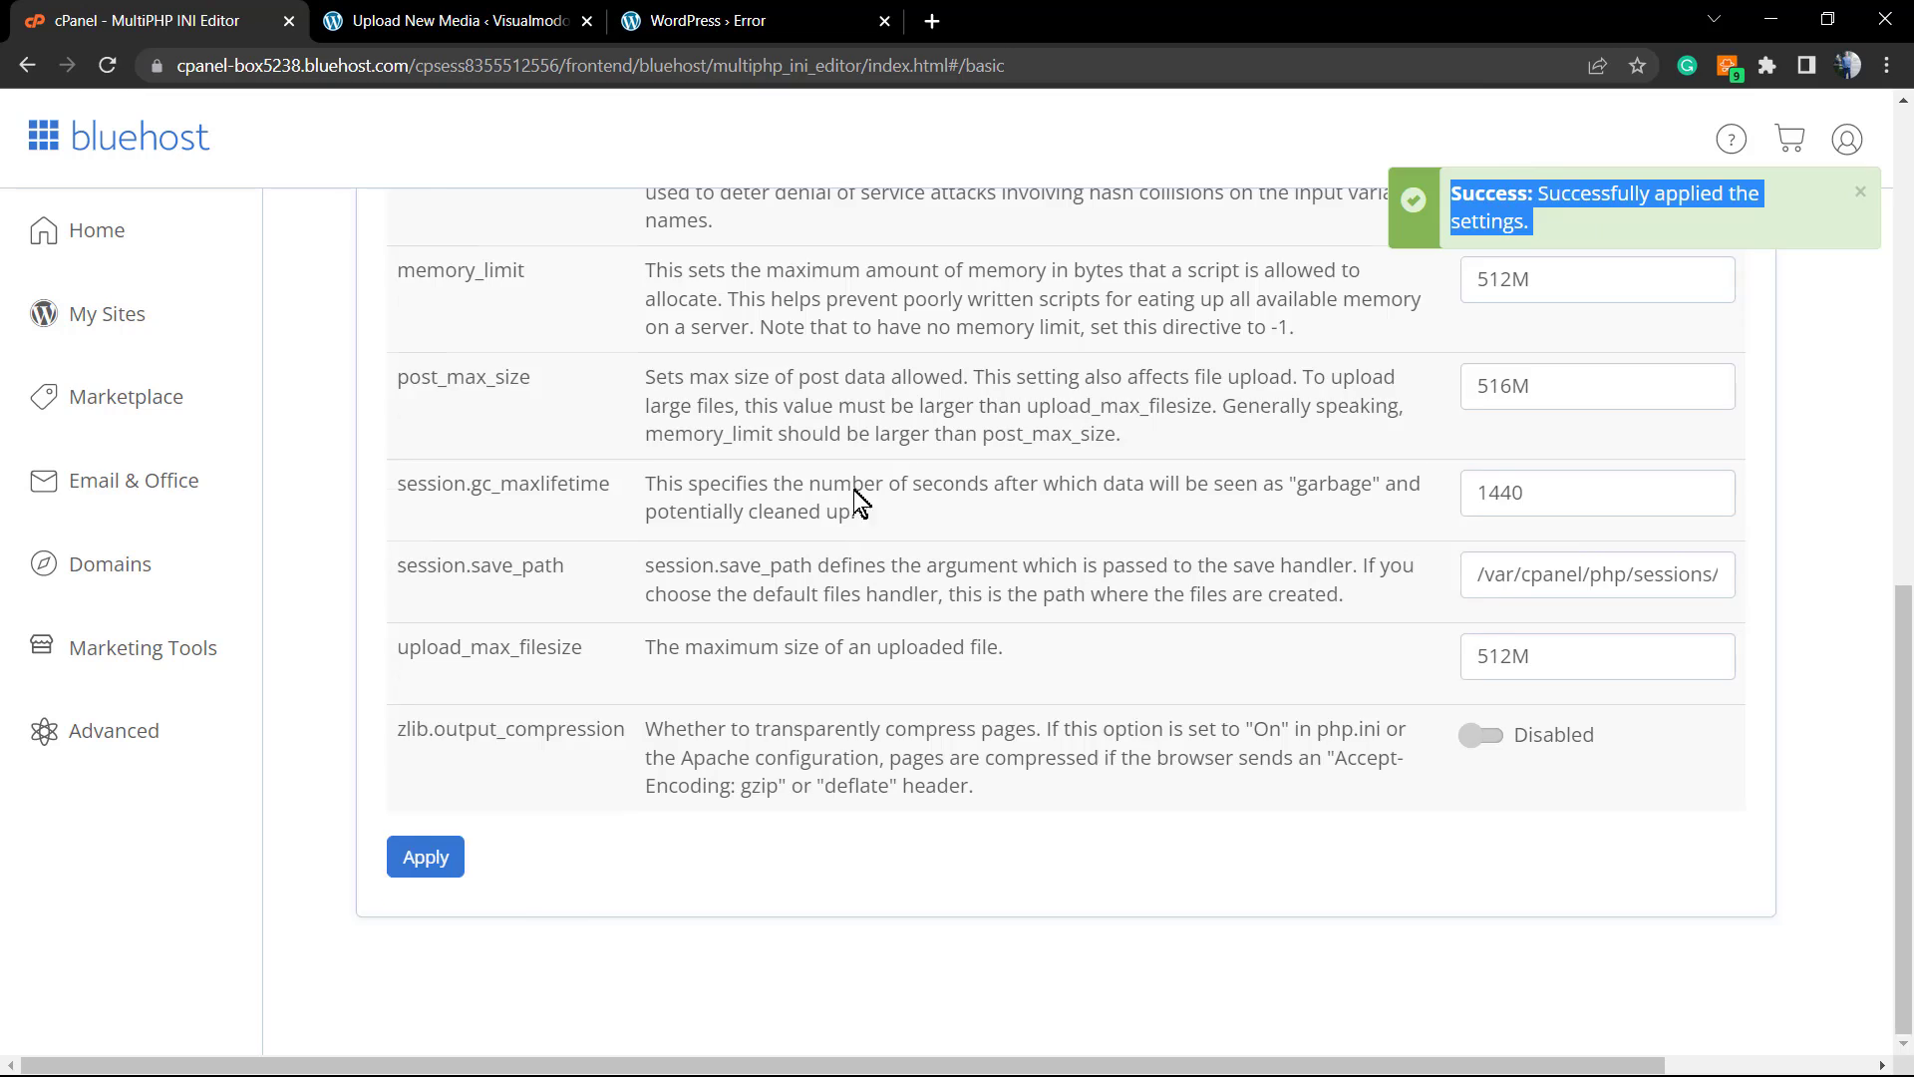
pyautogui.scroll(9, 804, 641)
pyautogui.scroll(-2, 755, 797)
pyautogui.scroll(-8, 755, 797)
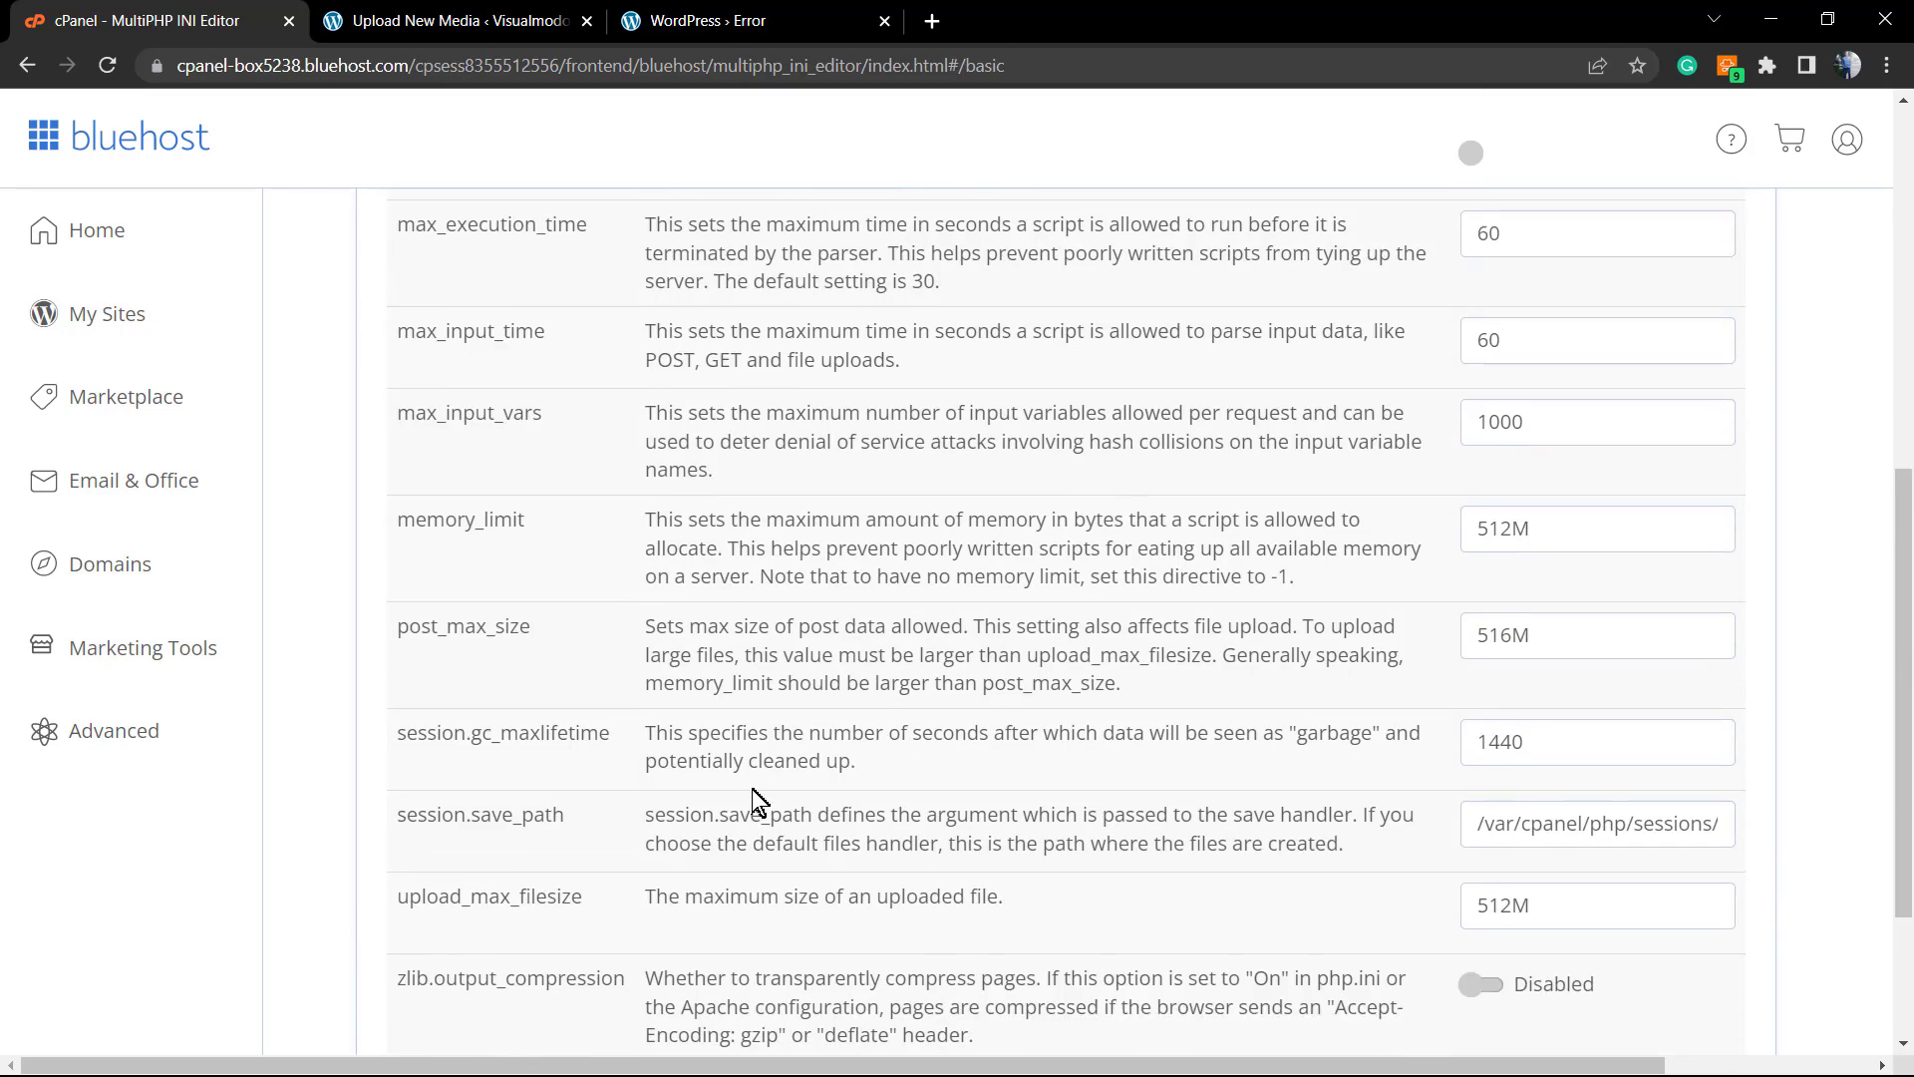
pyautogui.scroll(8, 755, 798)
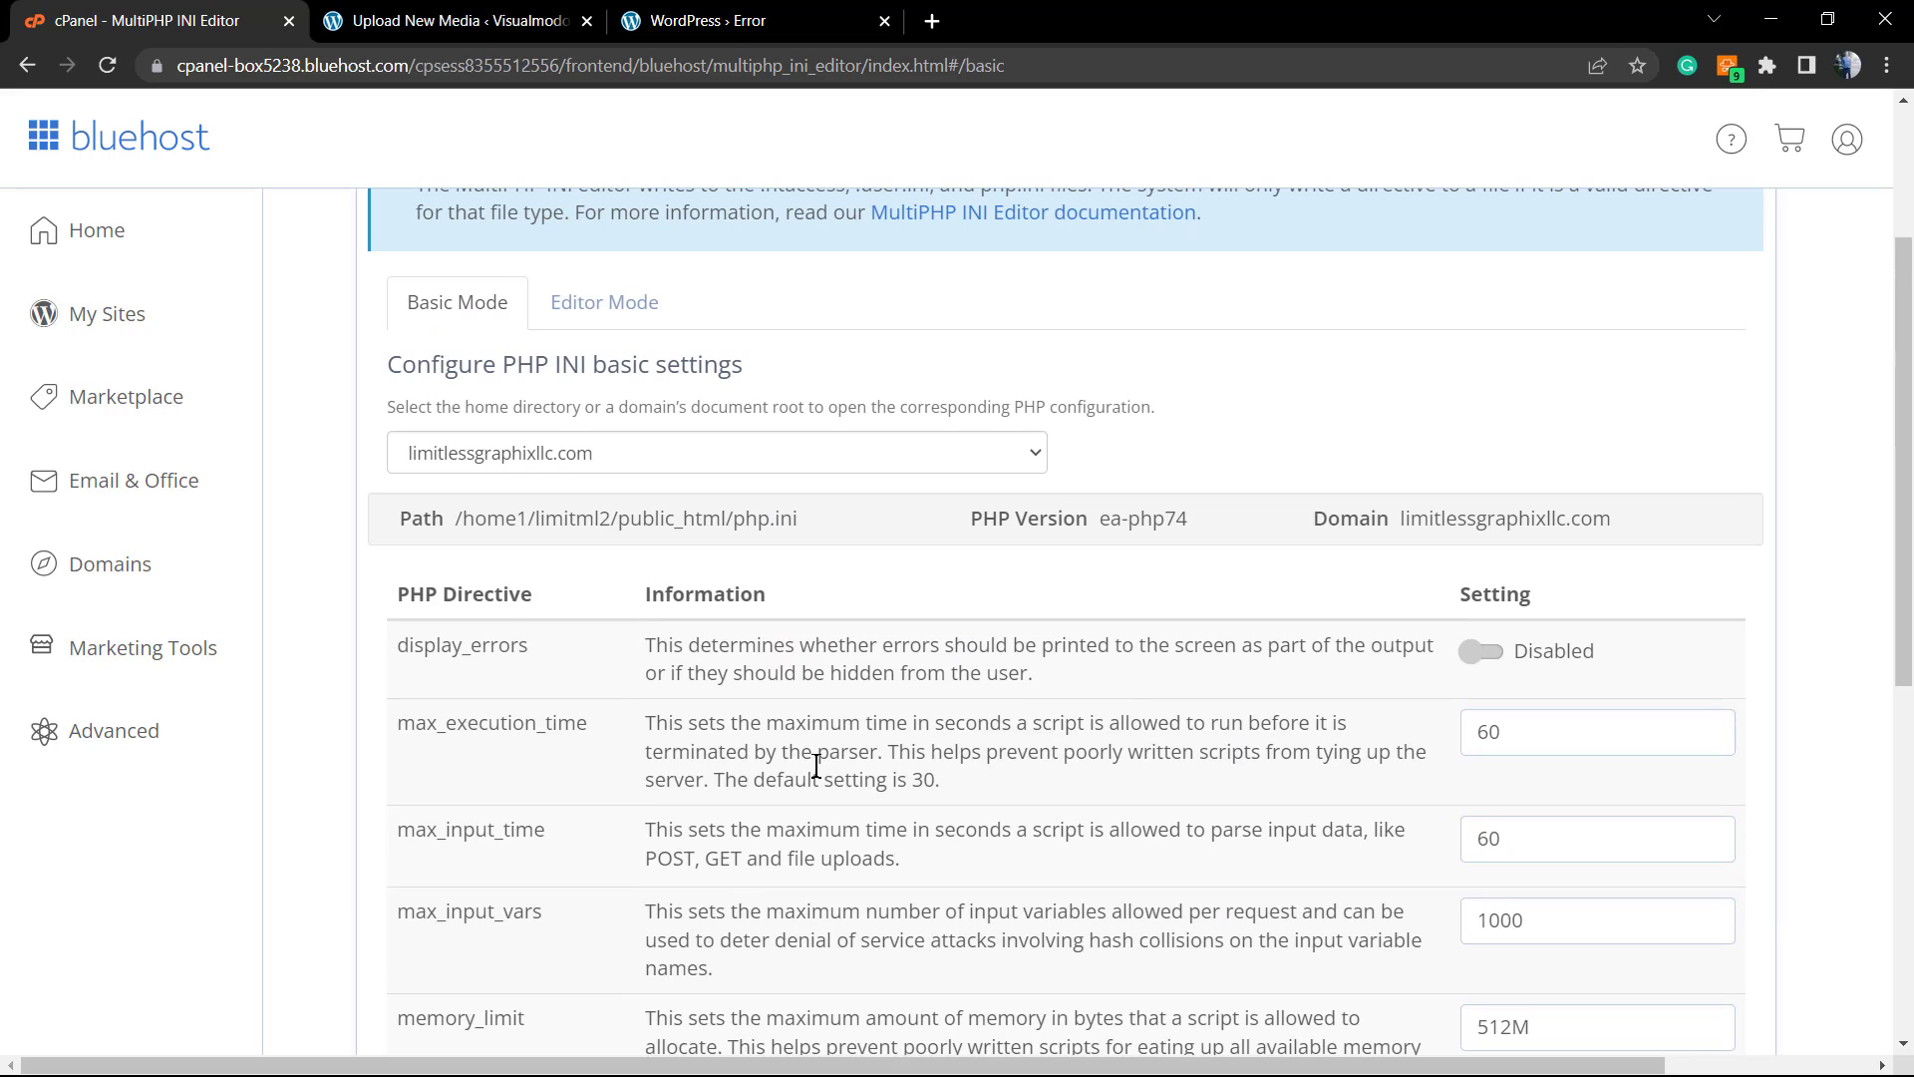
pyautogui.scroll(-8, 817, 765)
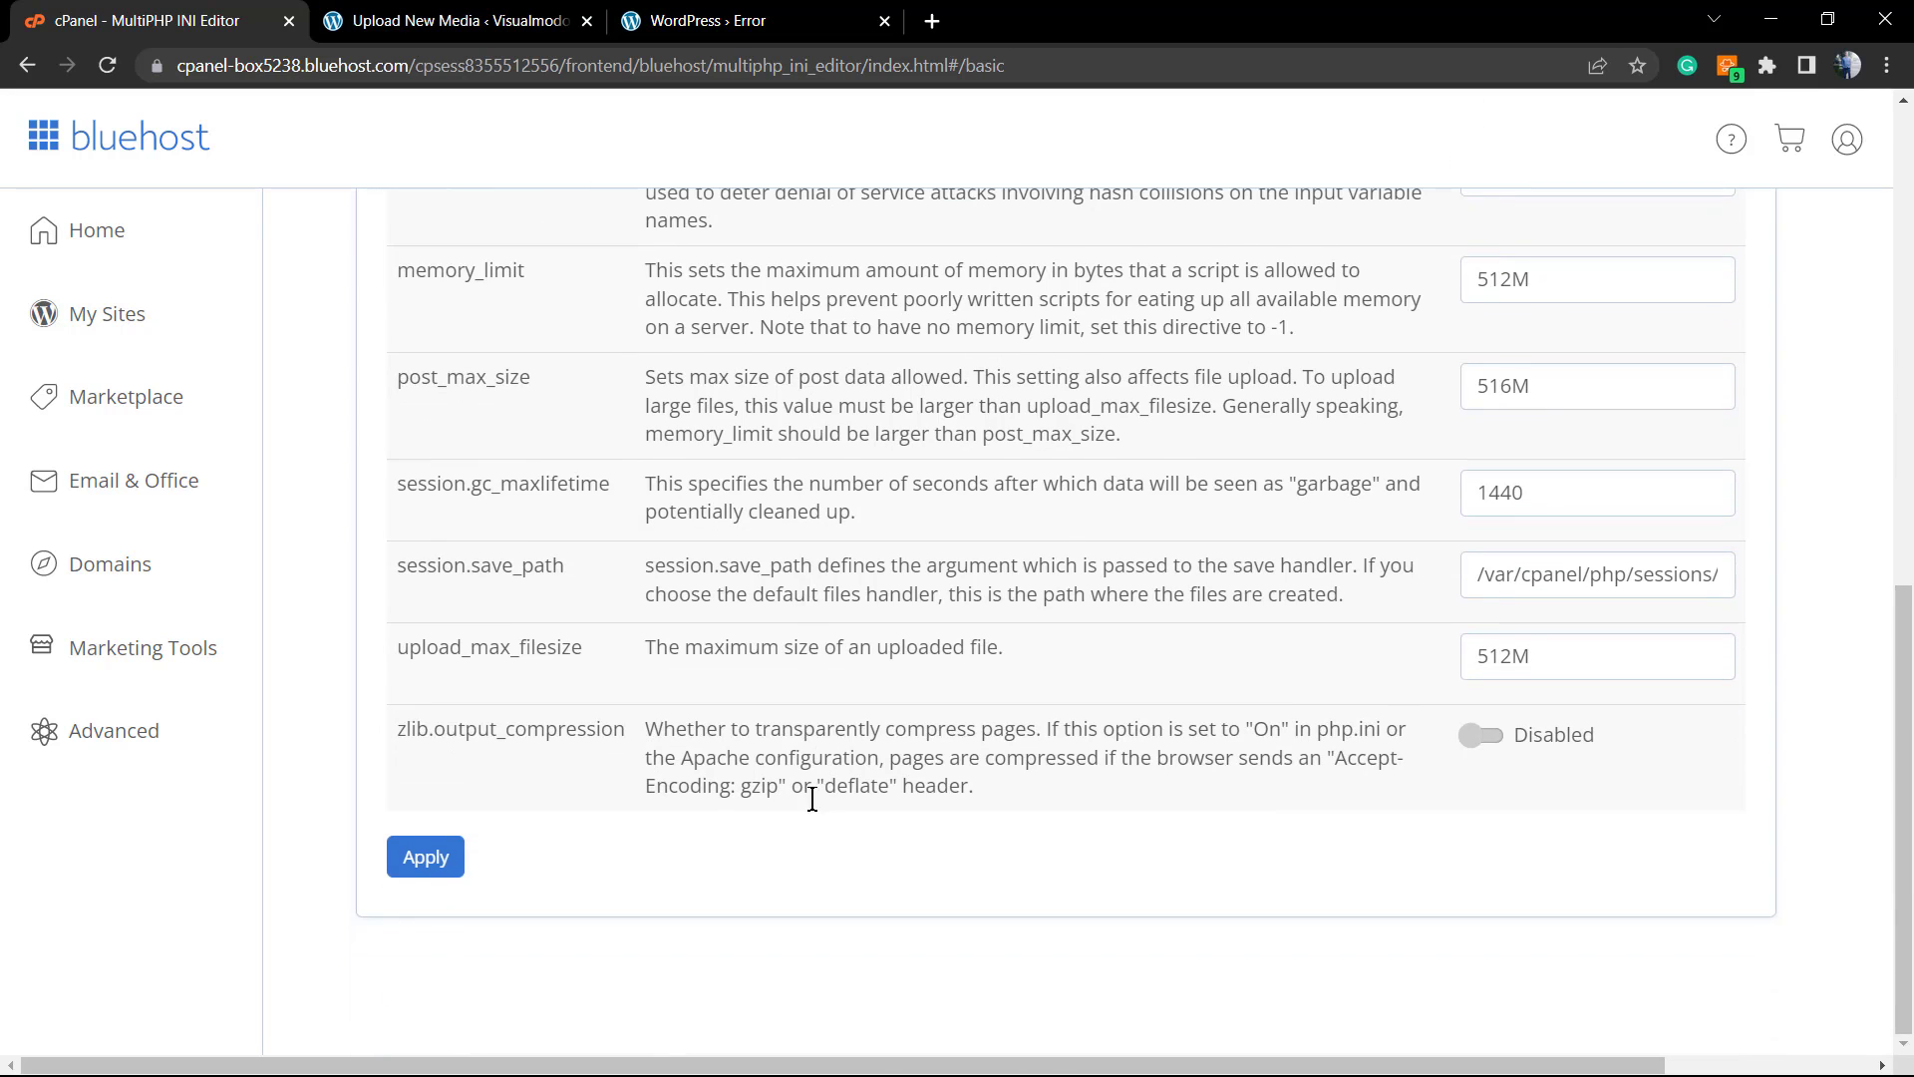
# - Compare the WordPress upload and php.ini error messages with the 512M upload_max_filesize value
pyautogui.click(449, 21)
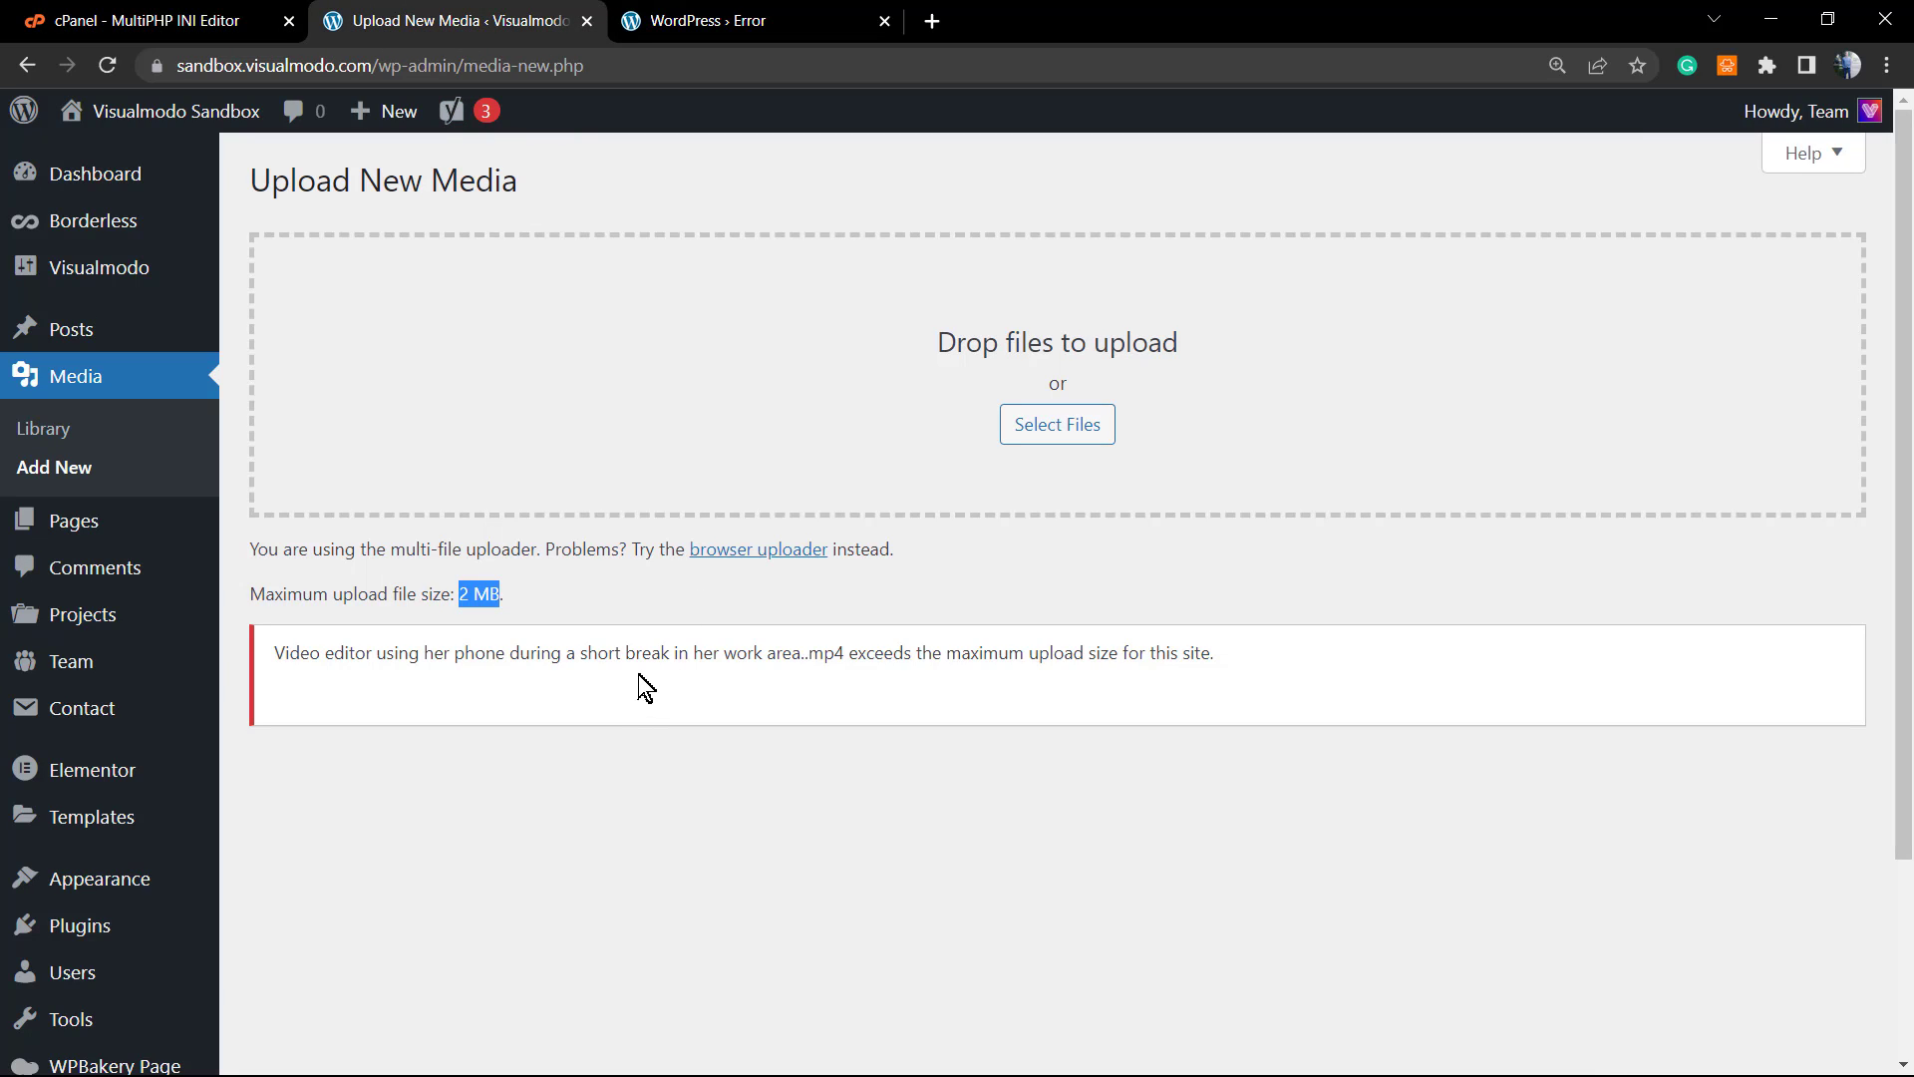
pyautogui.moveTo(1254, 671); pyautogui.dragTo(1009, 658)
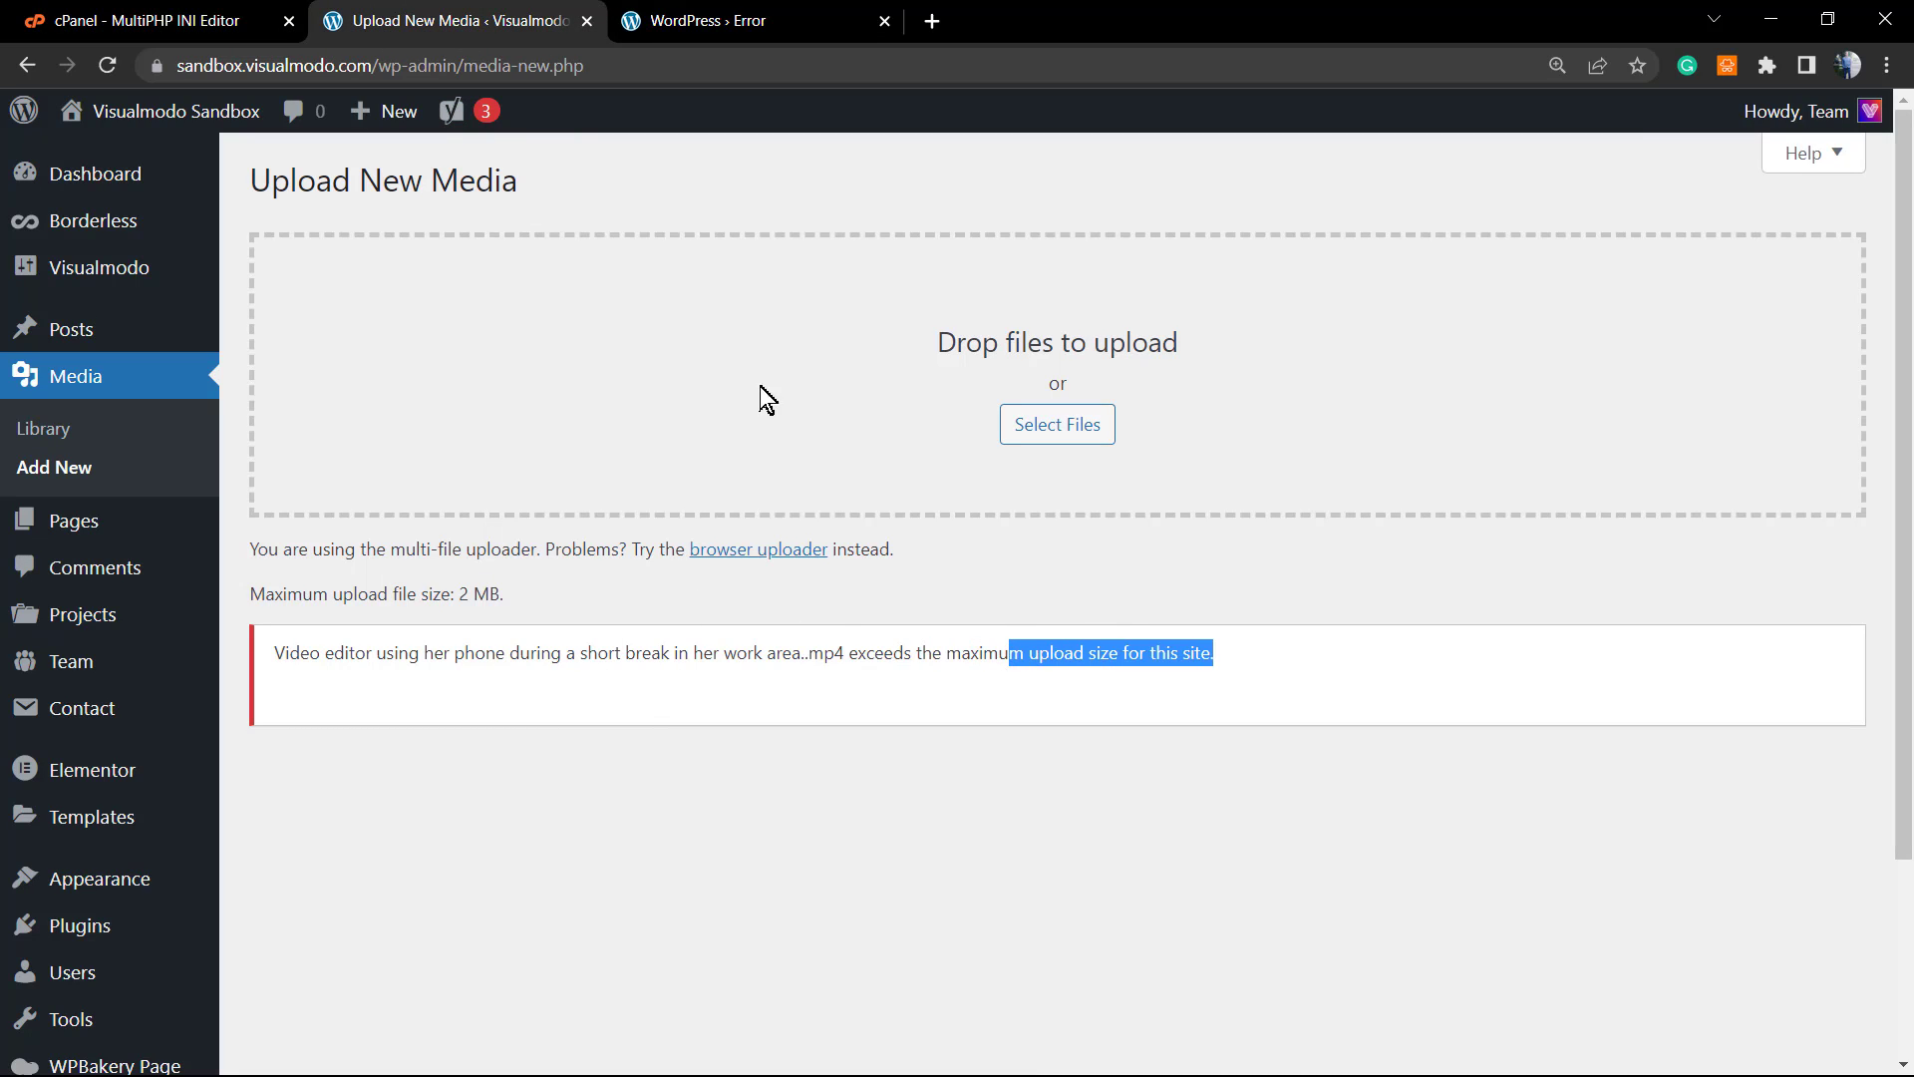
pyautogui.click(718, 14)
pyautogui.click(236, 5)
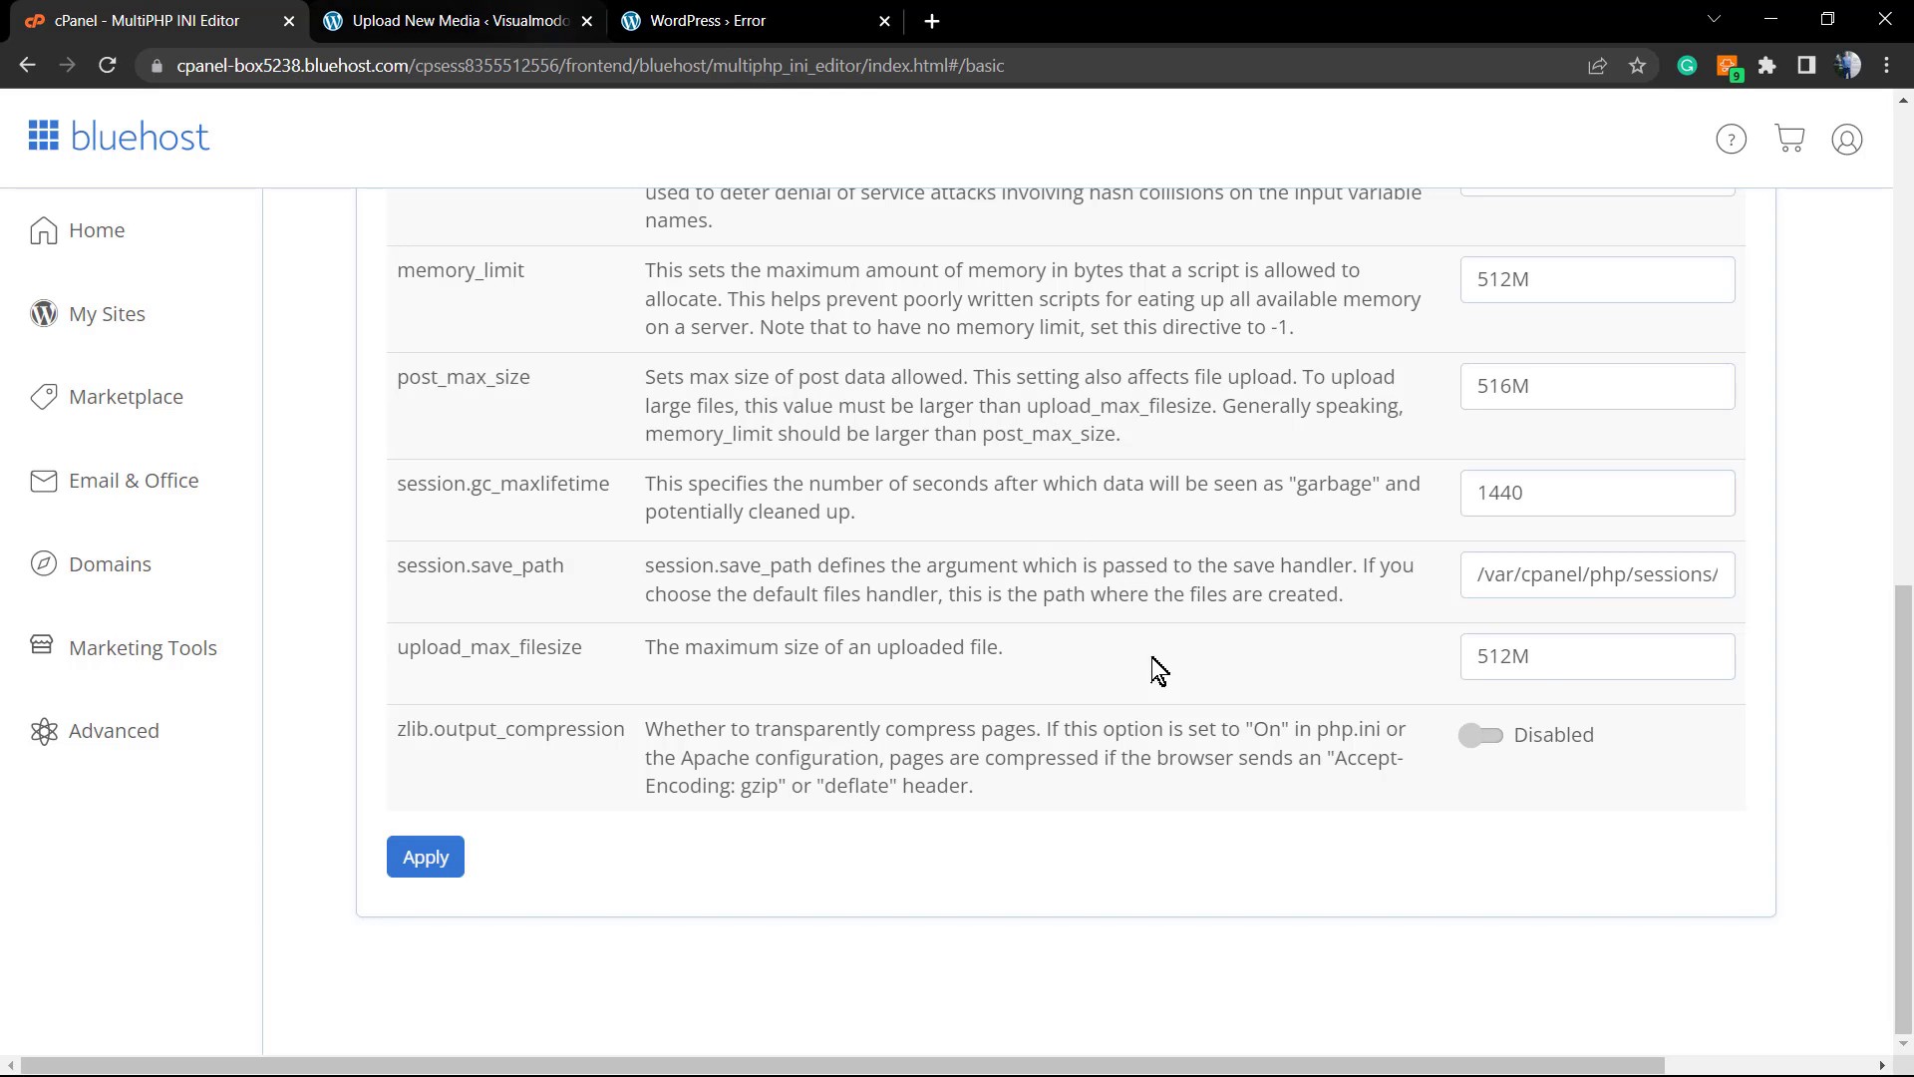
pyautogui.doubleClick(1552, 653)
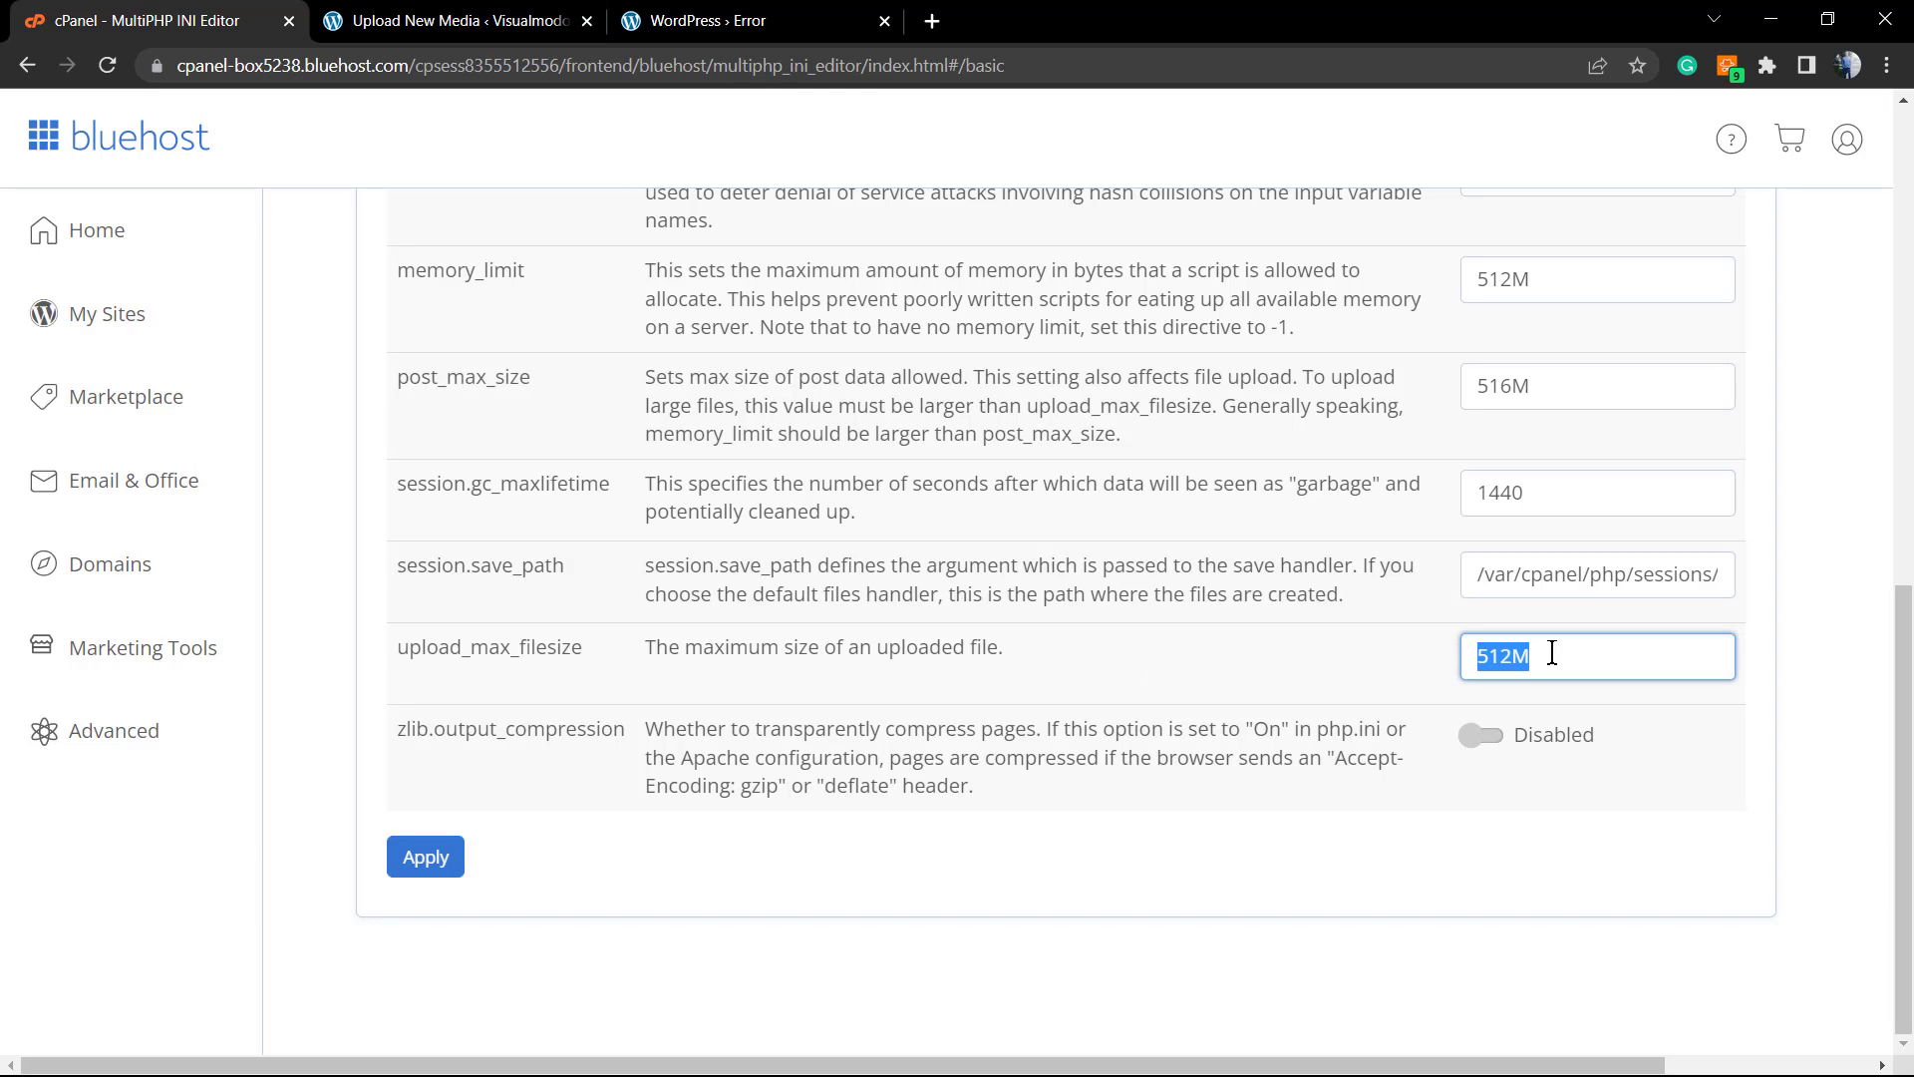
pyautogui.tripleClick(779, 647)
pyautogui.click(1560, 658)
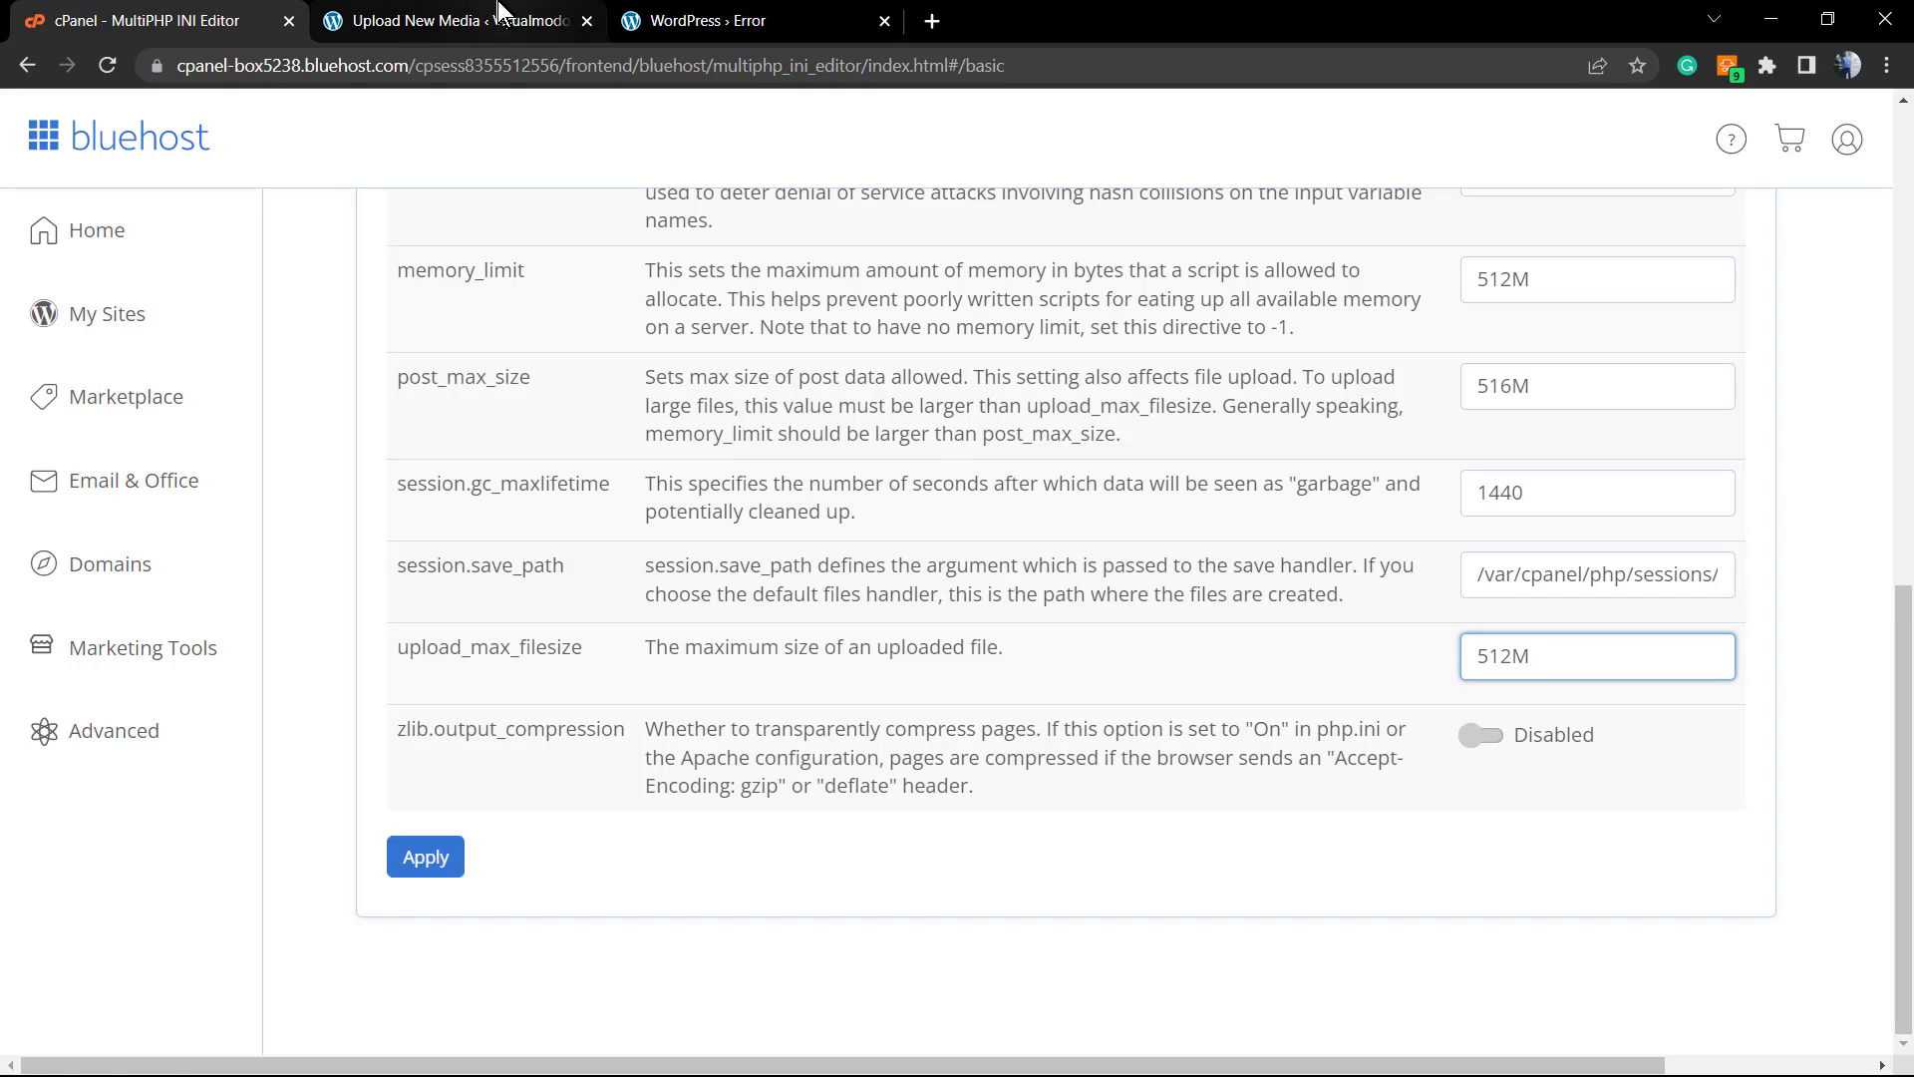
pyautogui.click(458, 19)
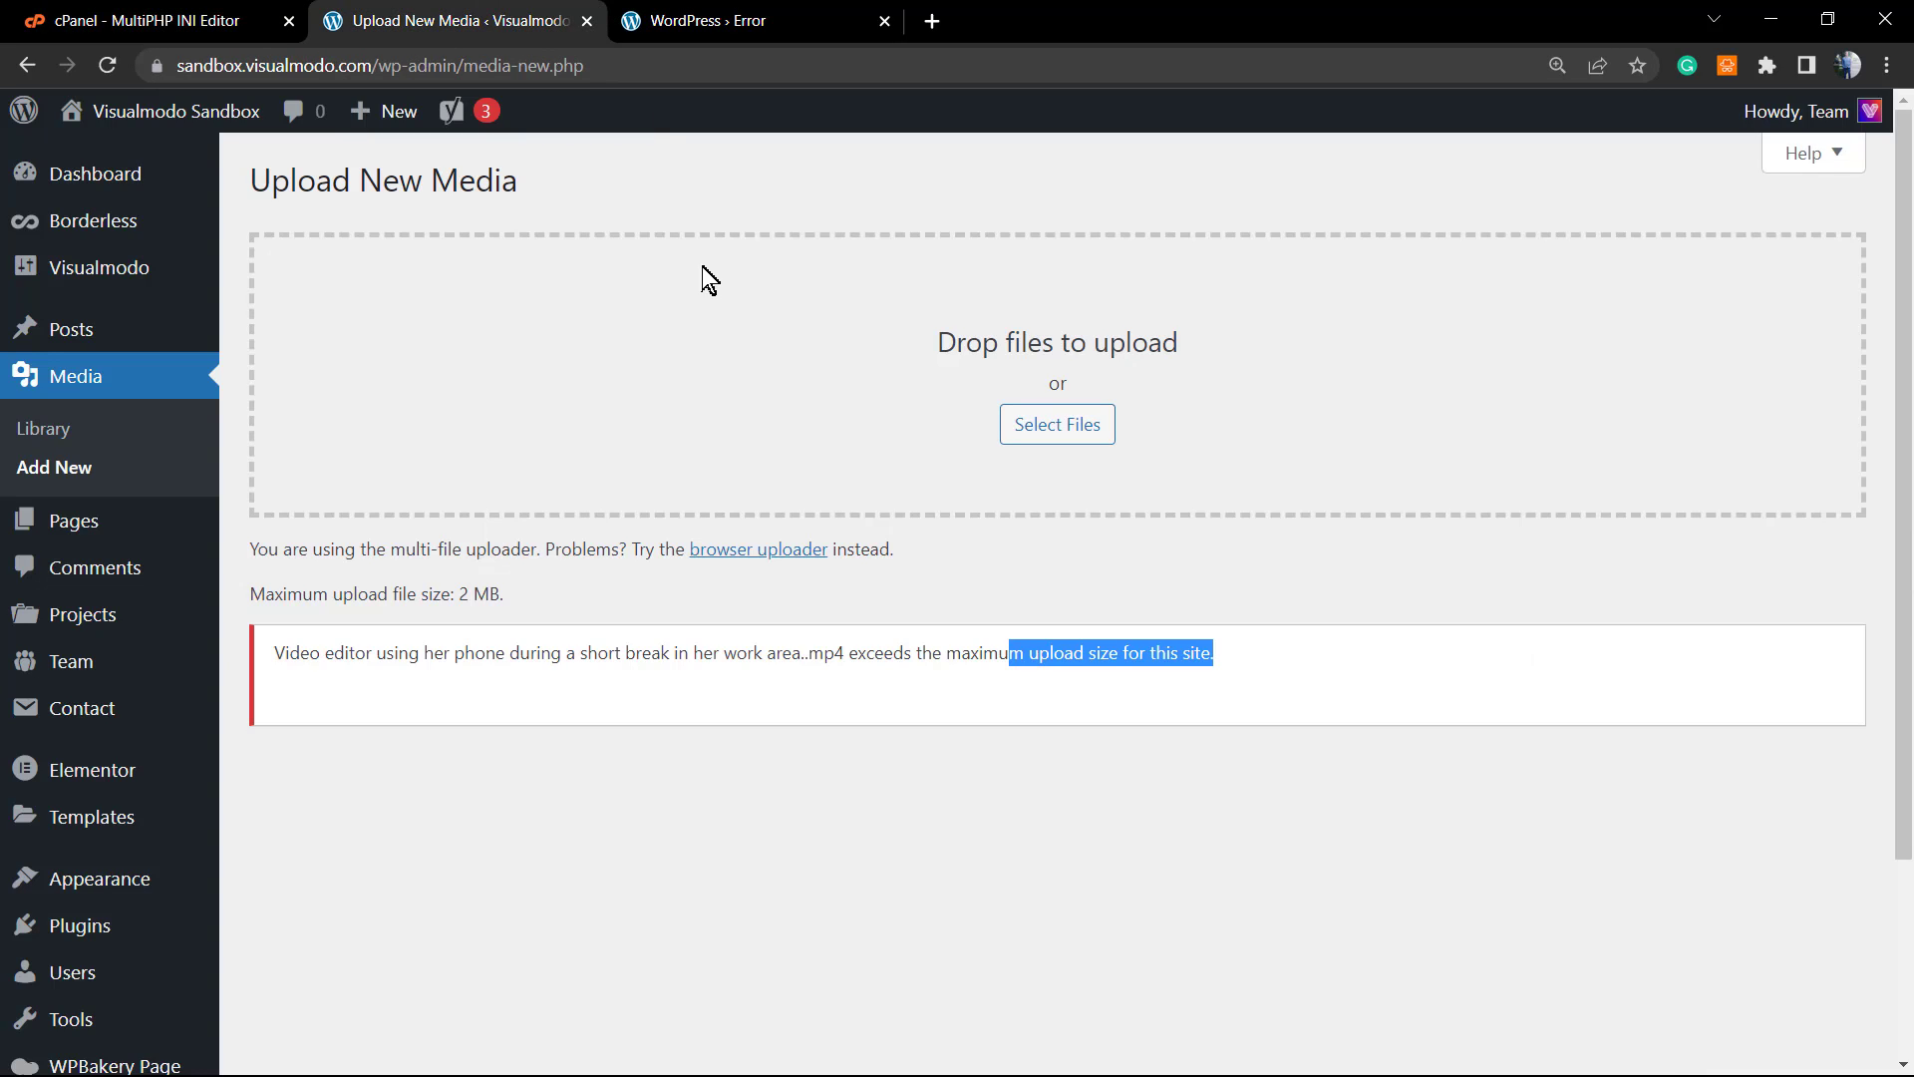
pyautogui.click(778, 15)
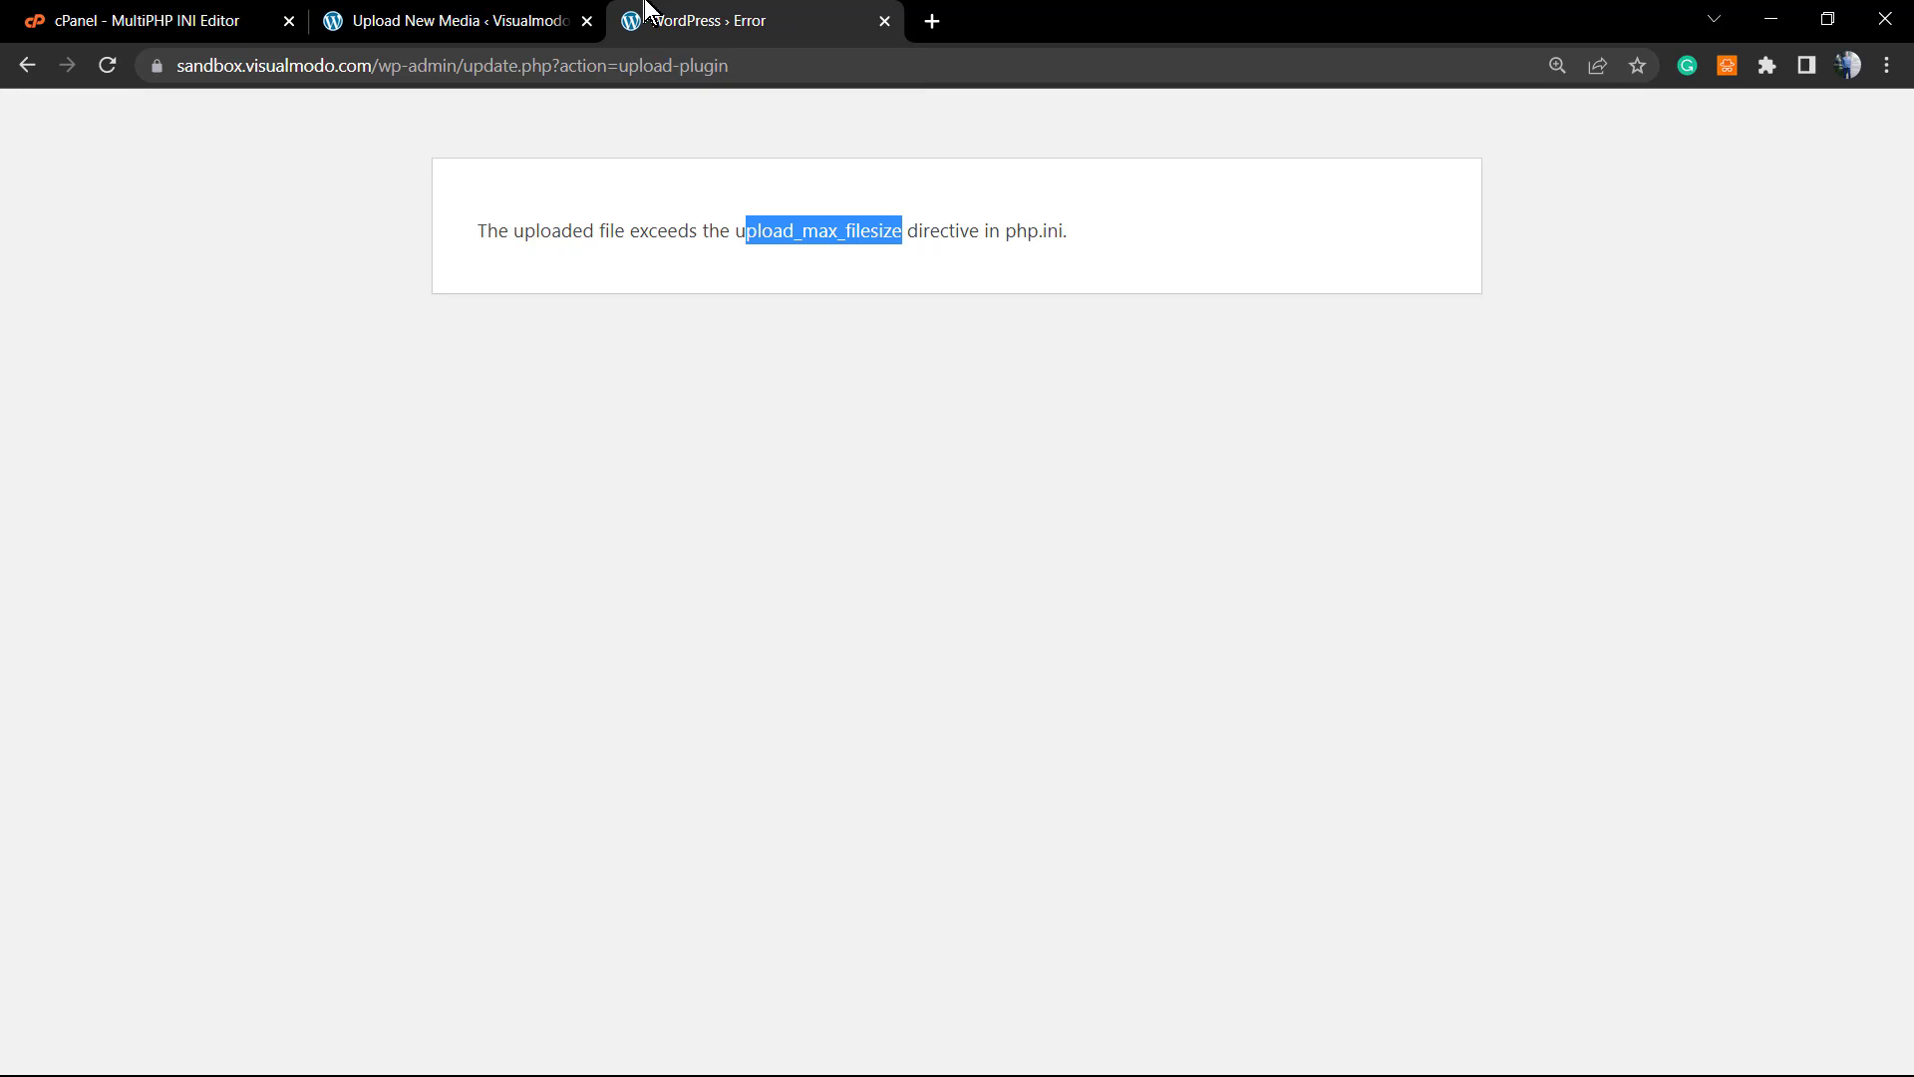
# - Go to visualmodo.com by entering 'vi' in the address bar
pyautogui.click(823, 68)
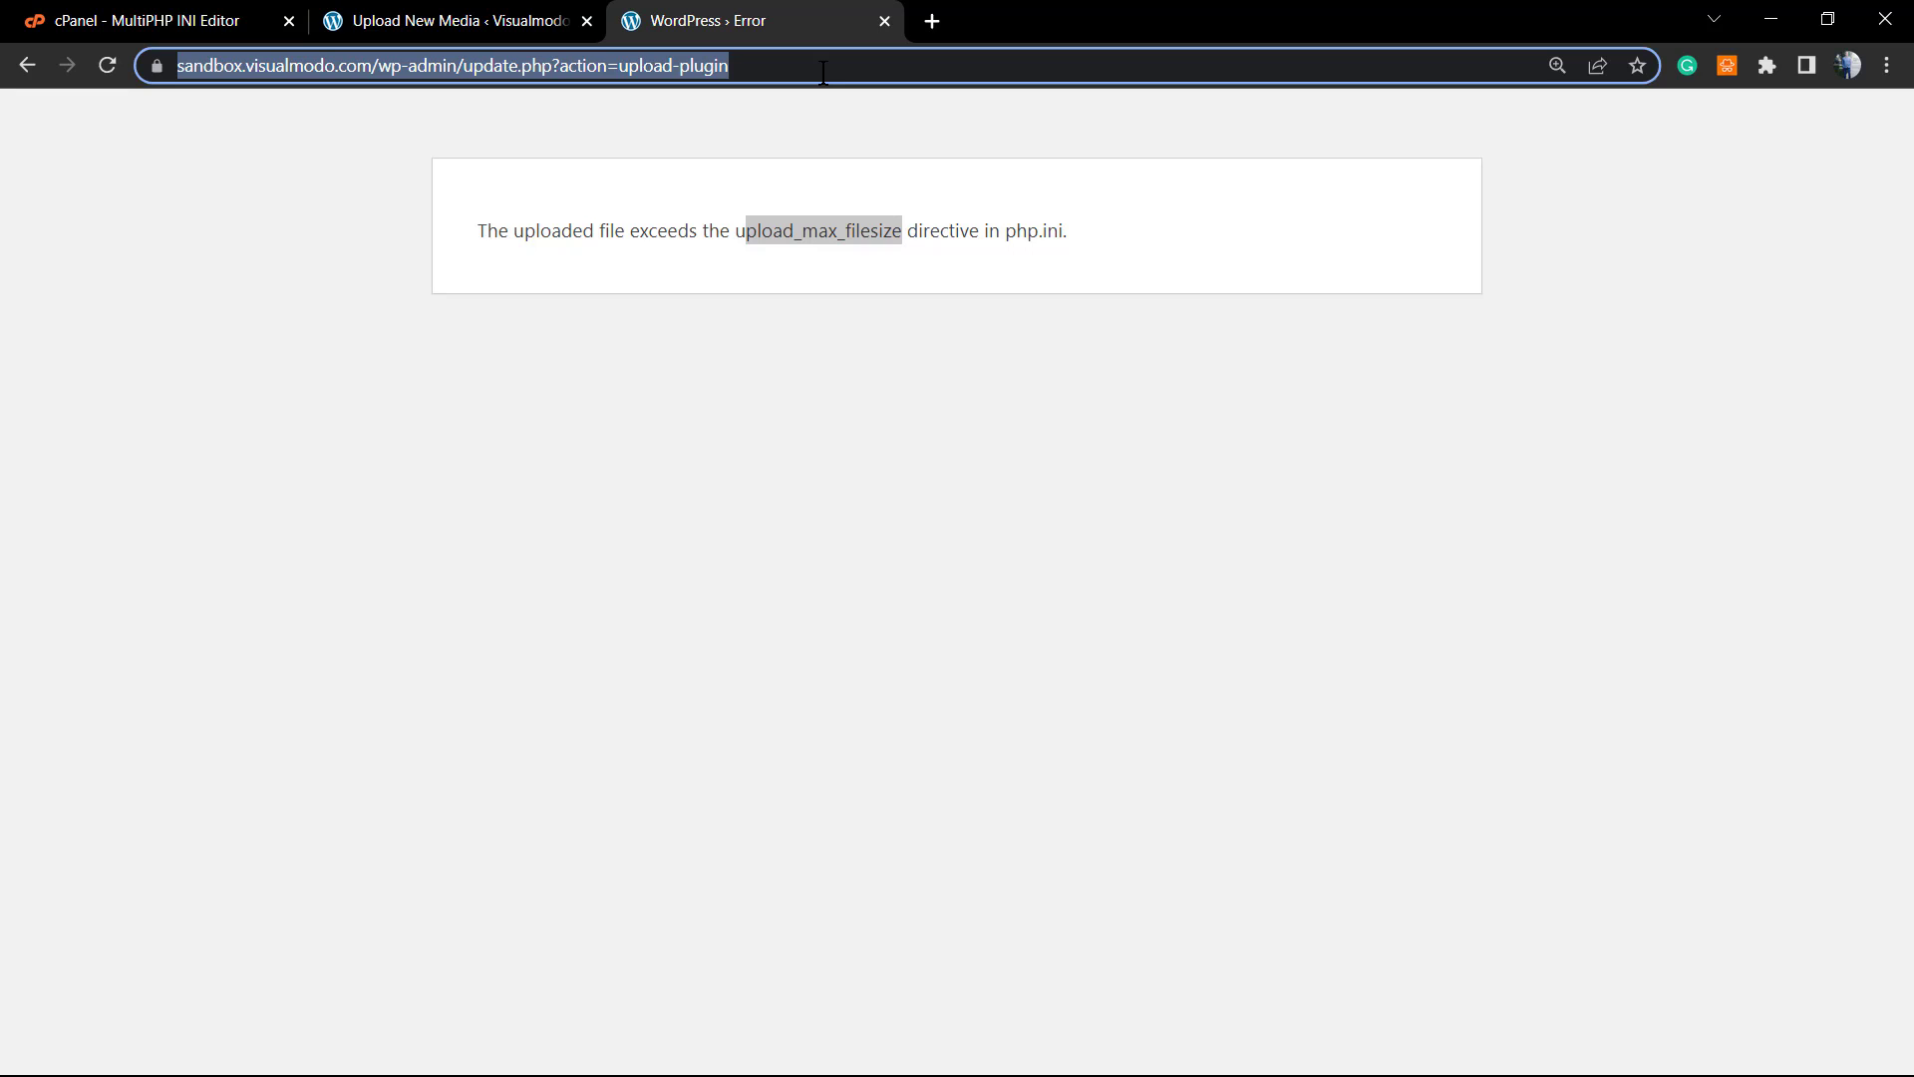
pyautogui.write('vi')
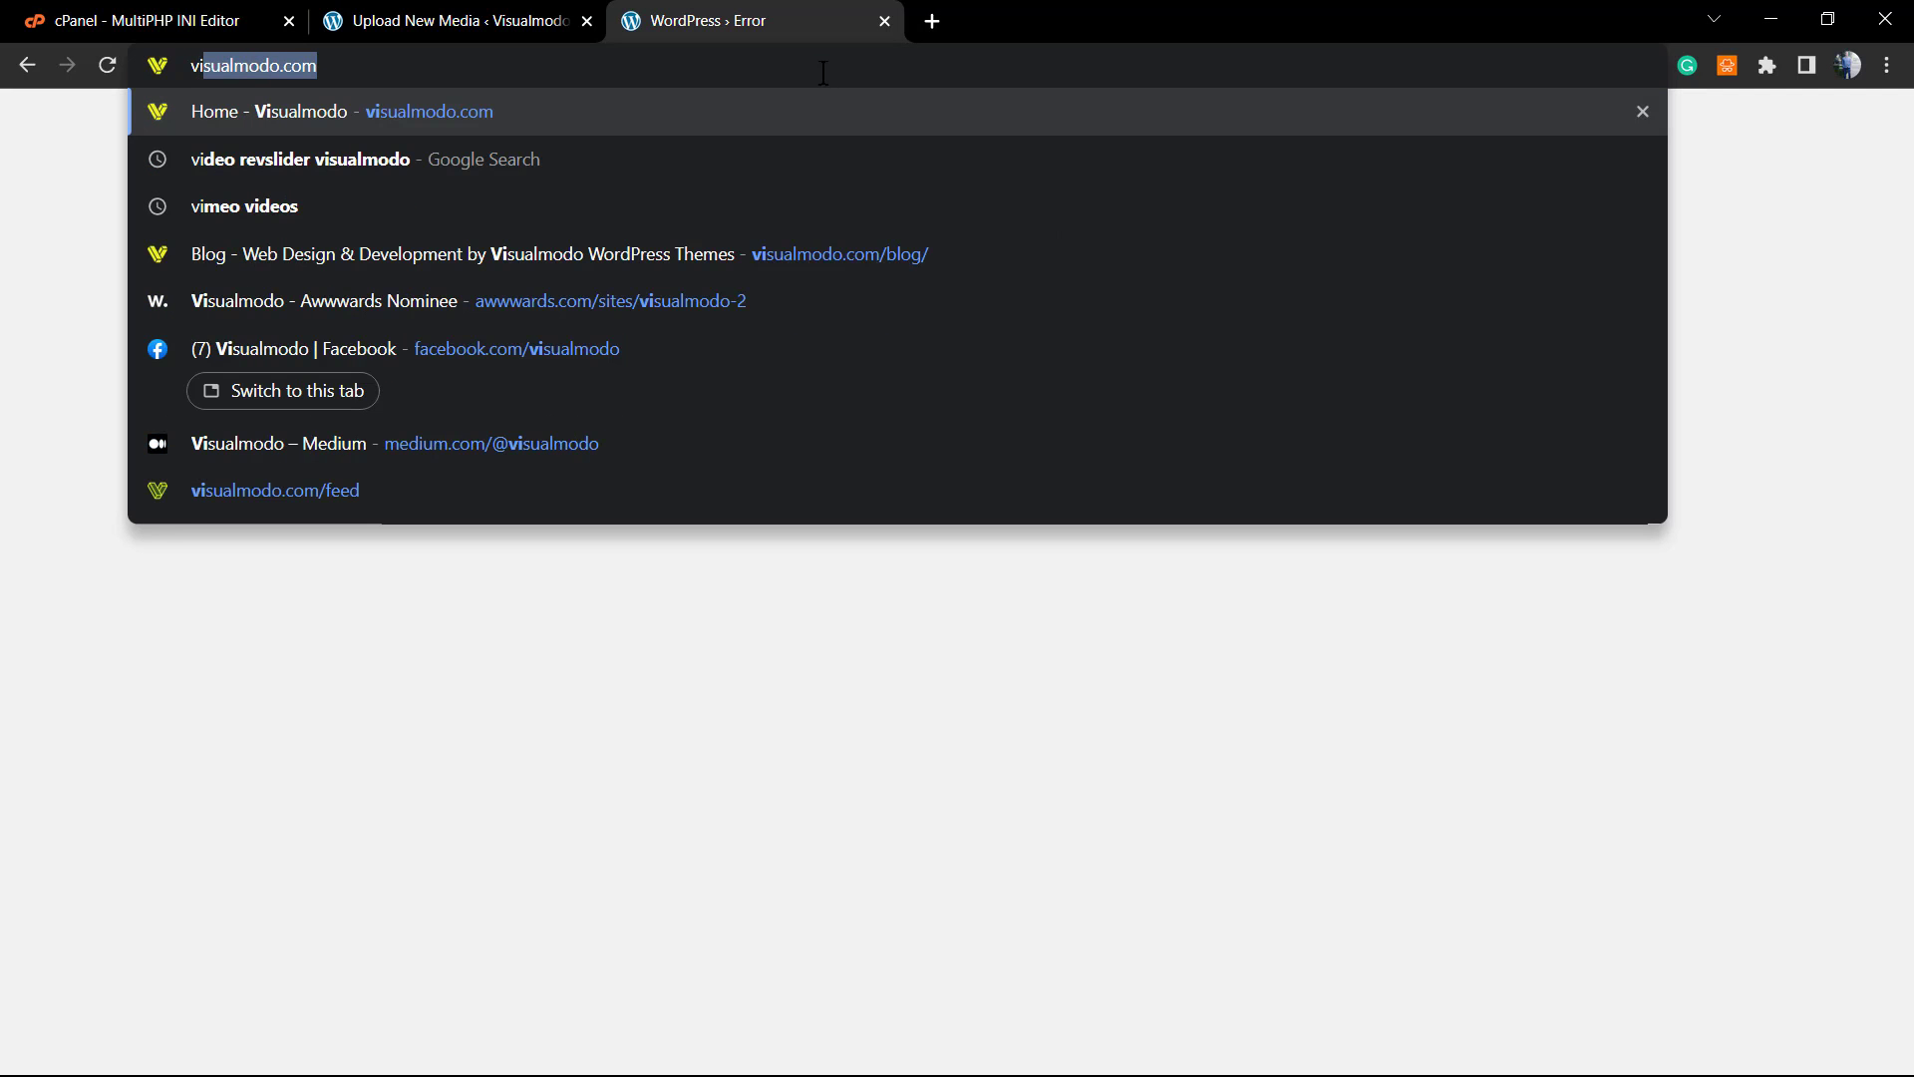
pyautogui.press('Return')
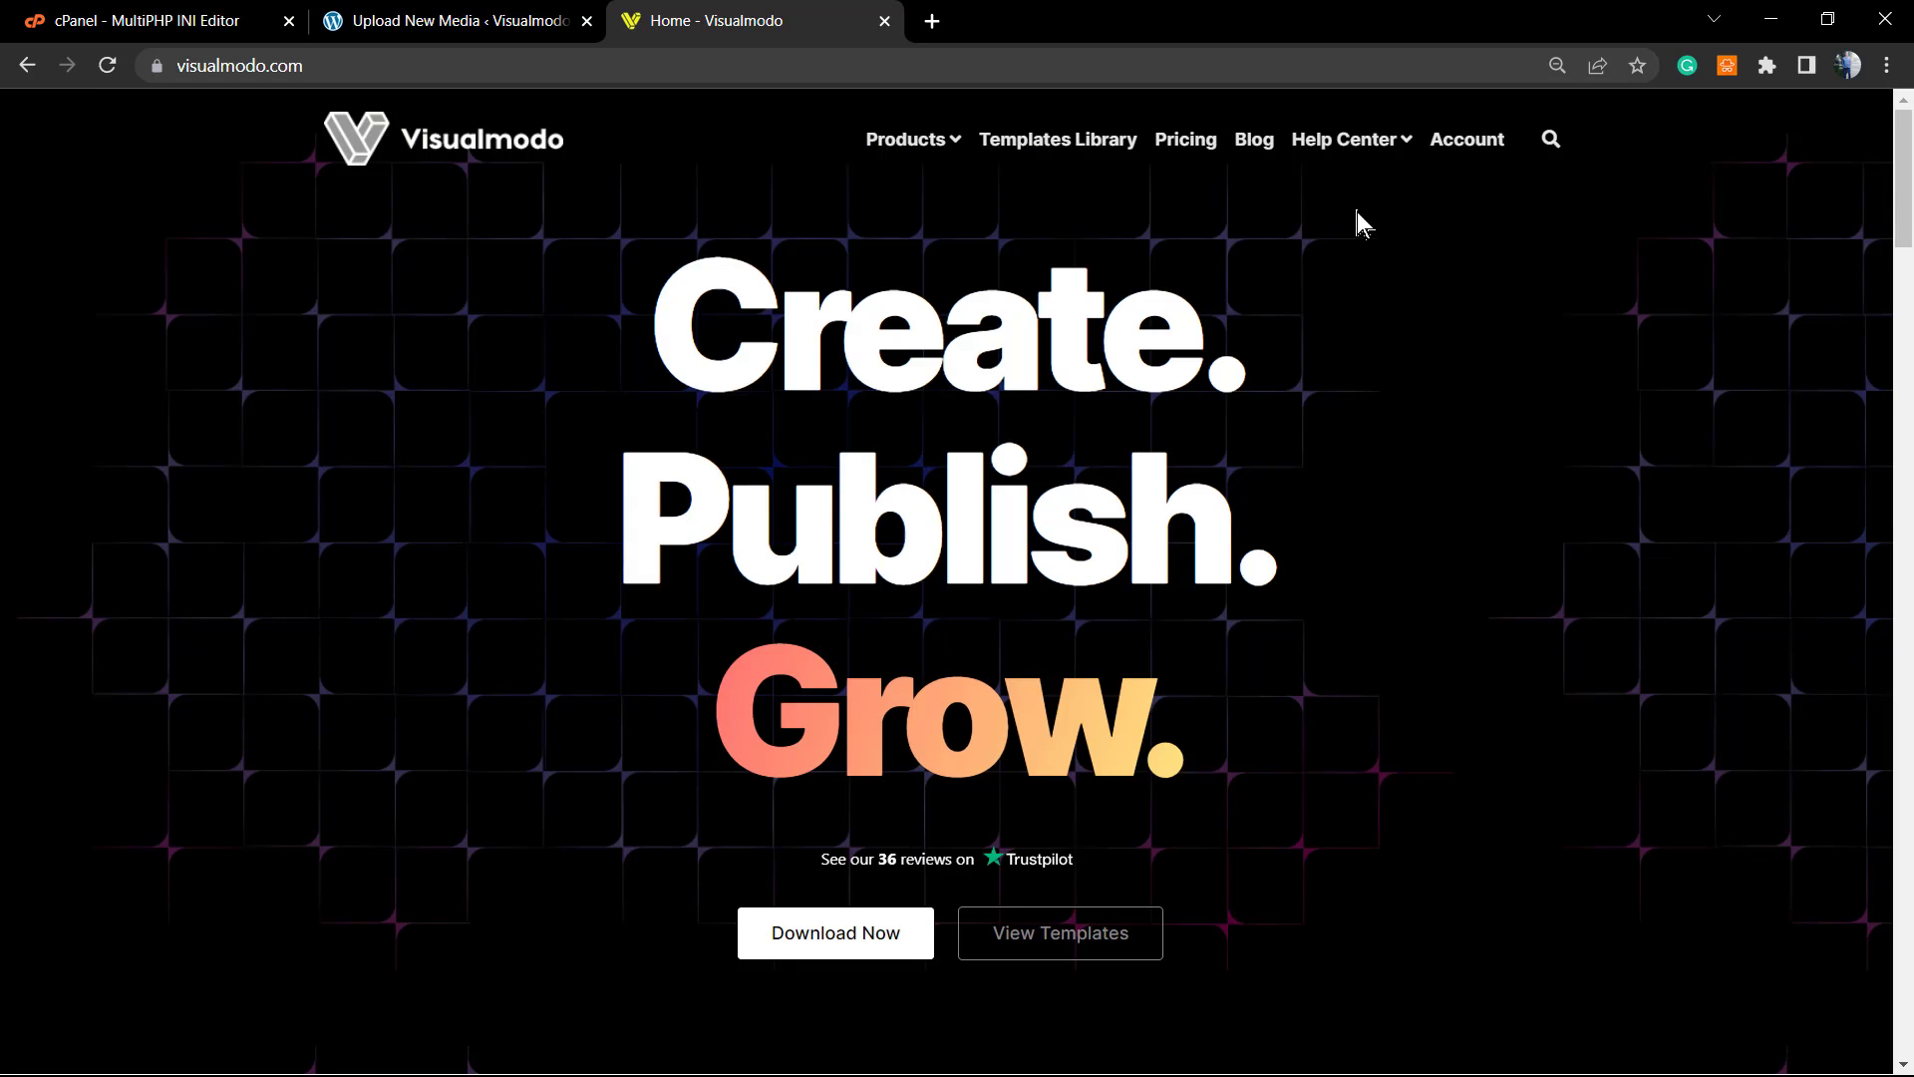
# - Open the Visualmodo Blog and scroll through its category sections
pyautogui.click(1252, 146)
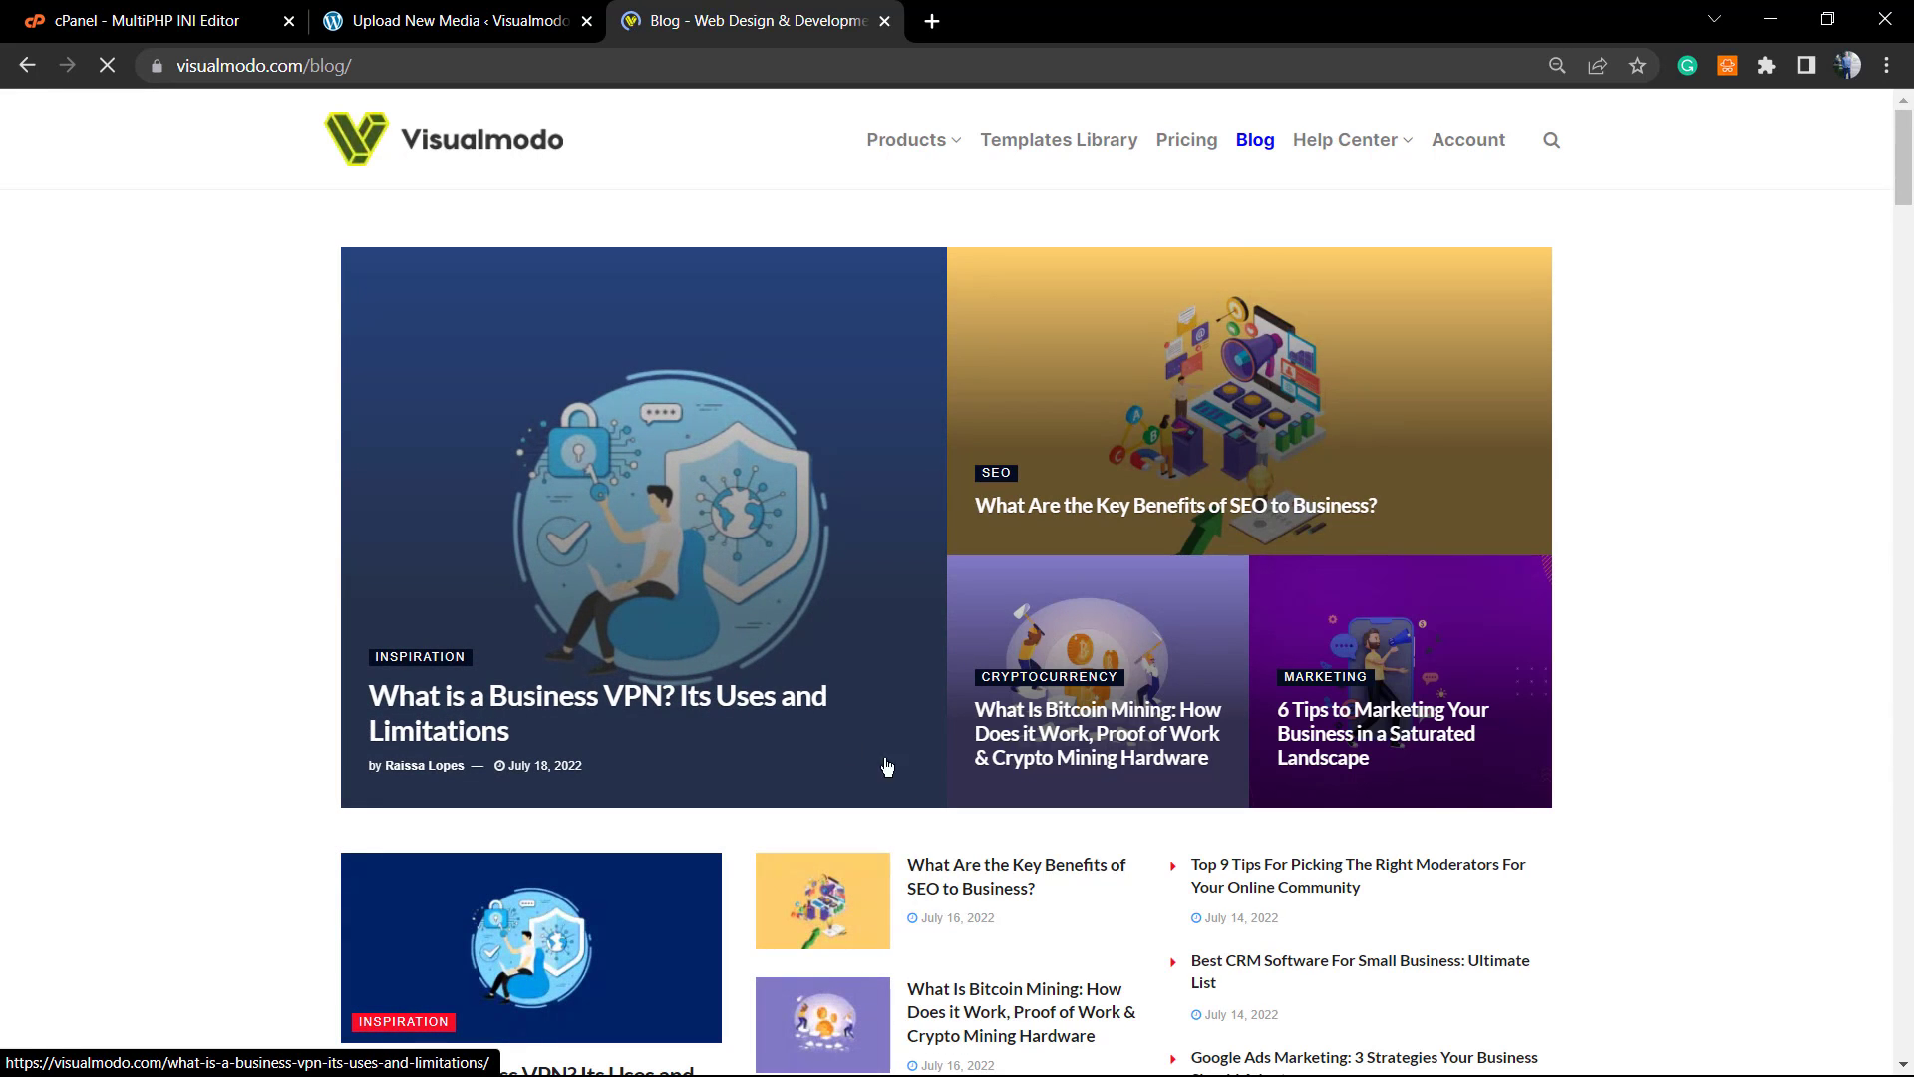
pyautogui.scroll(-2, 701, 626)
pyautogui.scroll(-9, 701, 625)
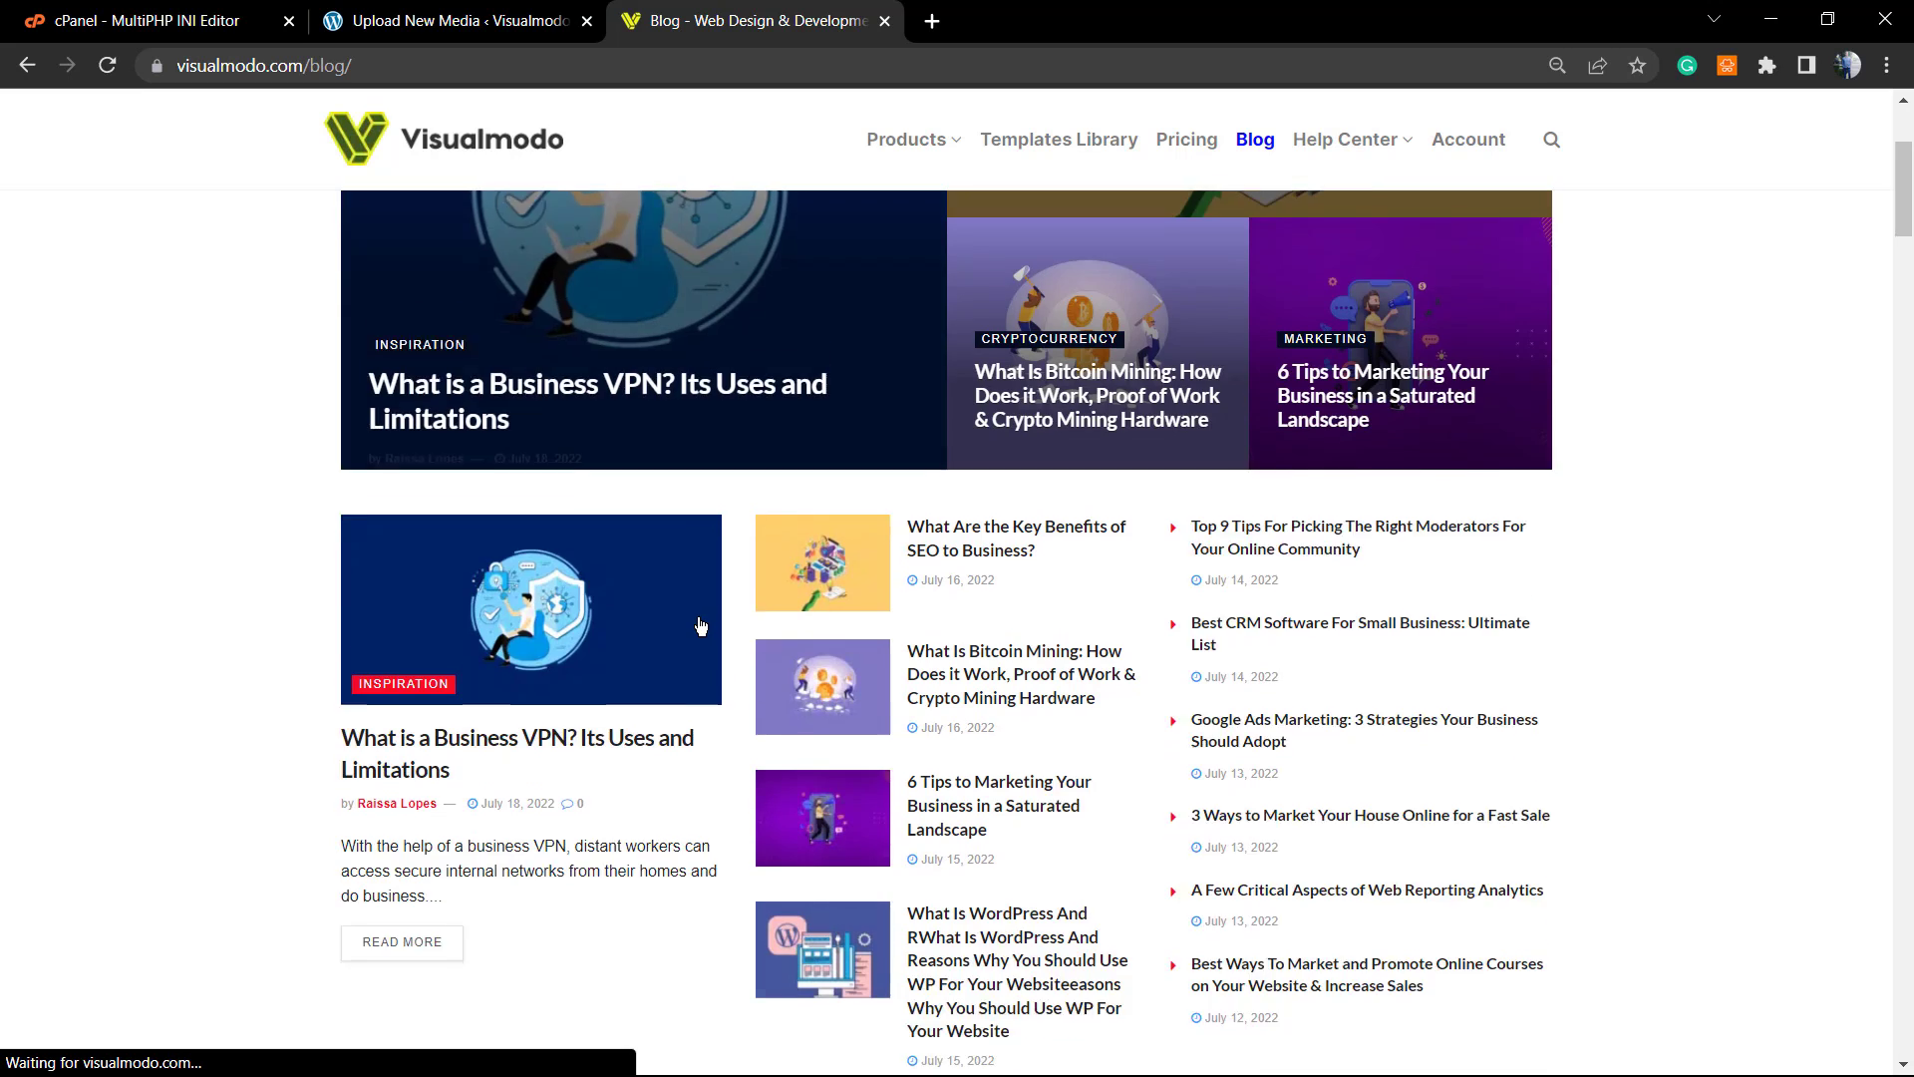
pyautogui.scroll(-9, 701, 630)
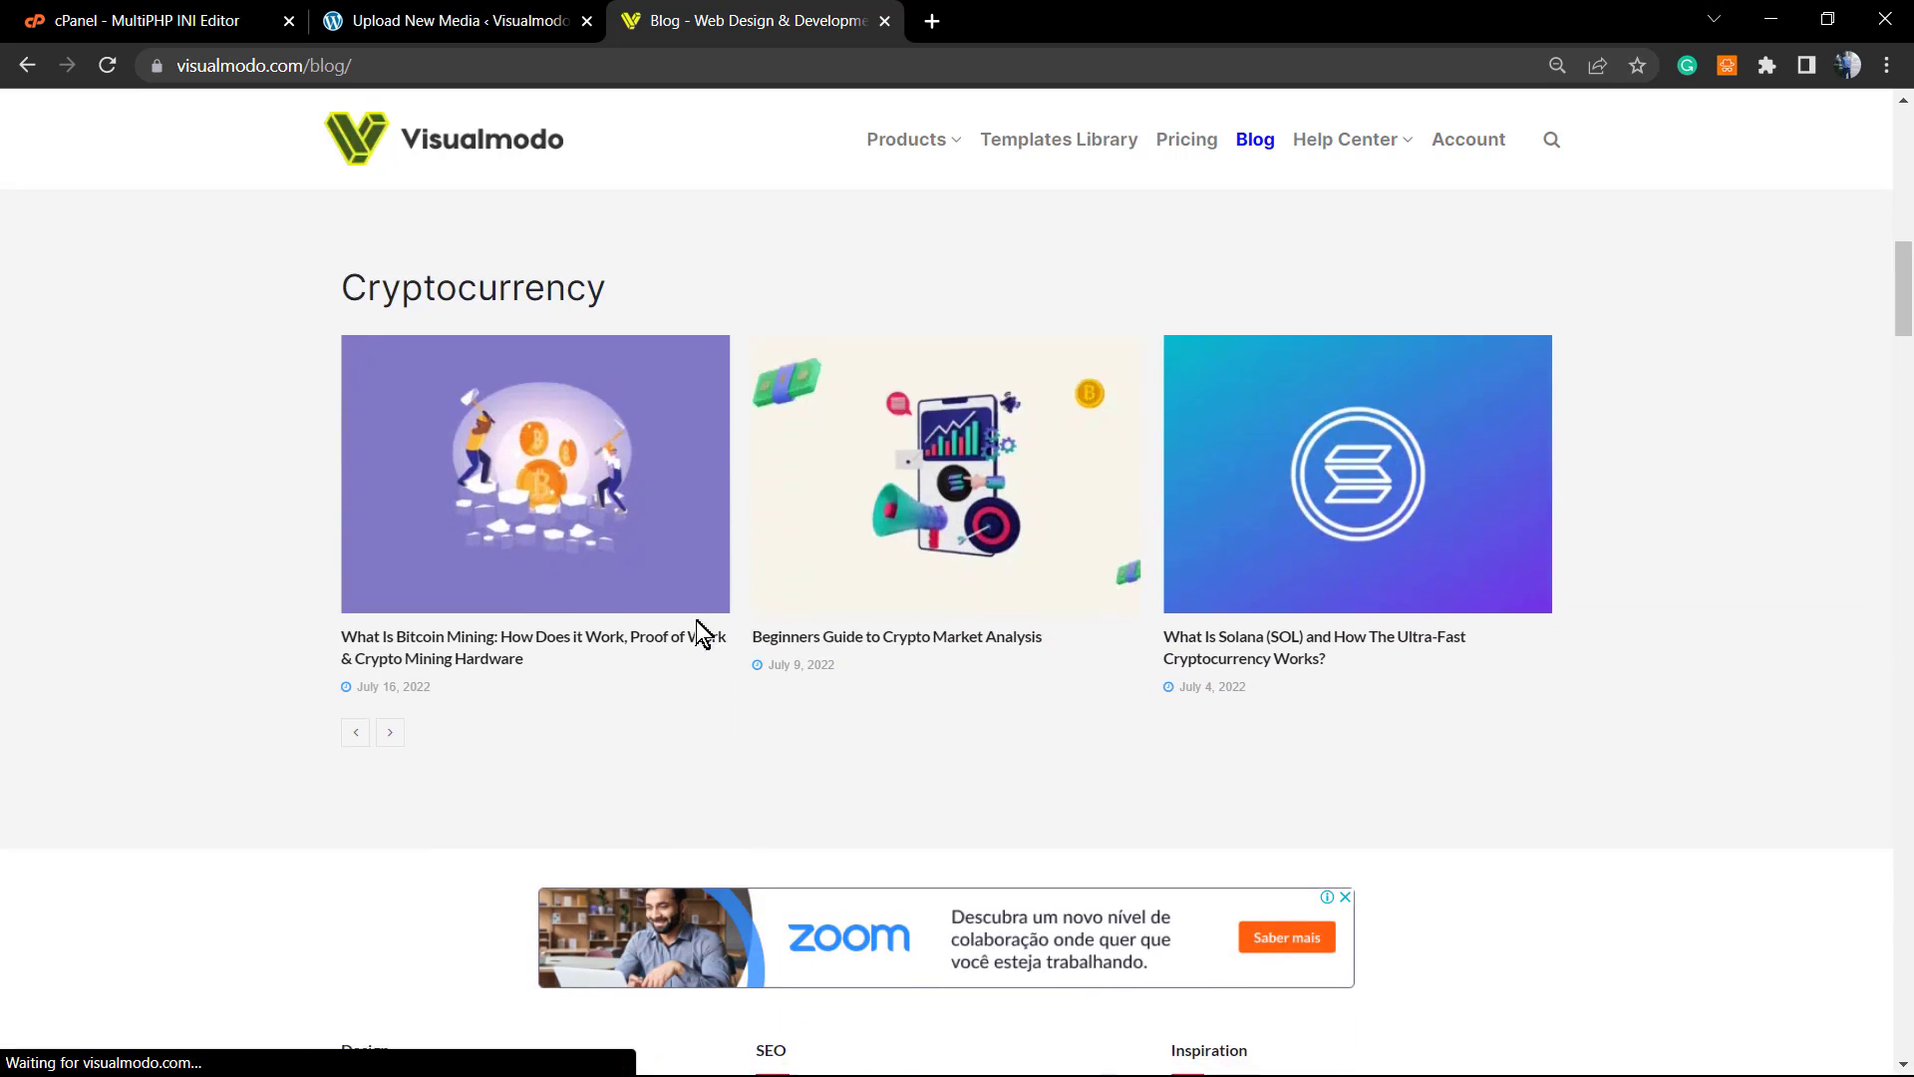
pyautogui.scroll(-8, 698, 628)
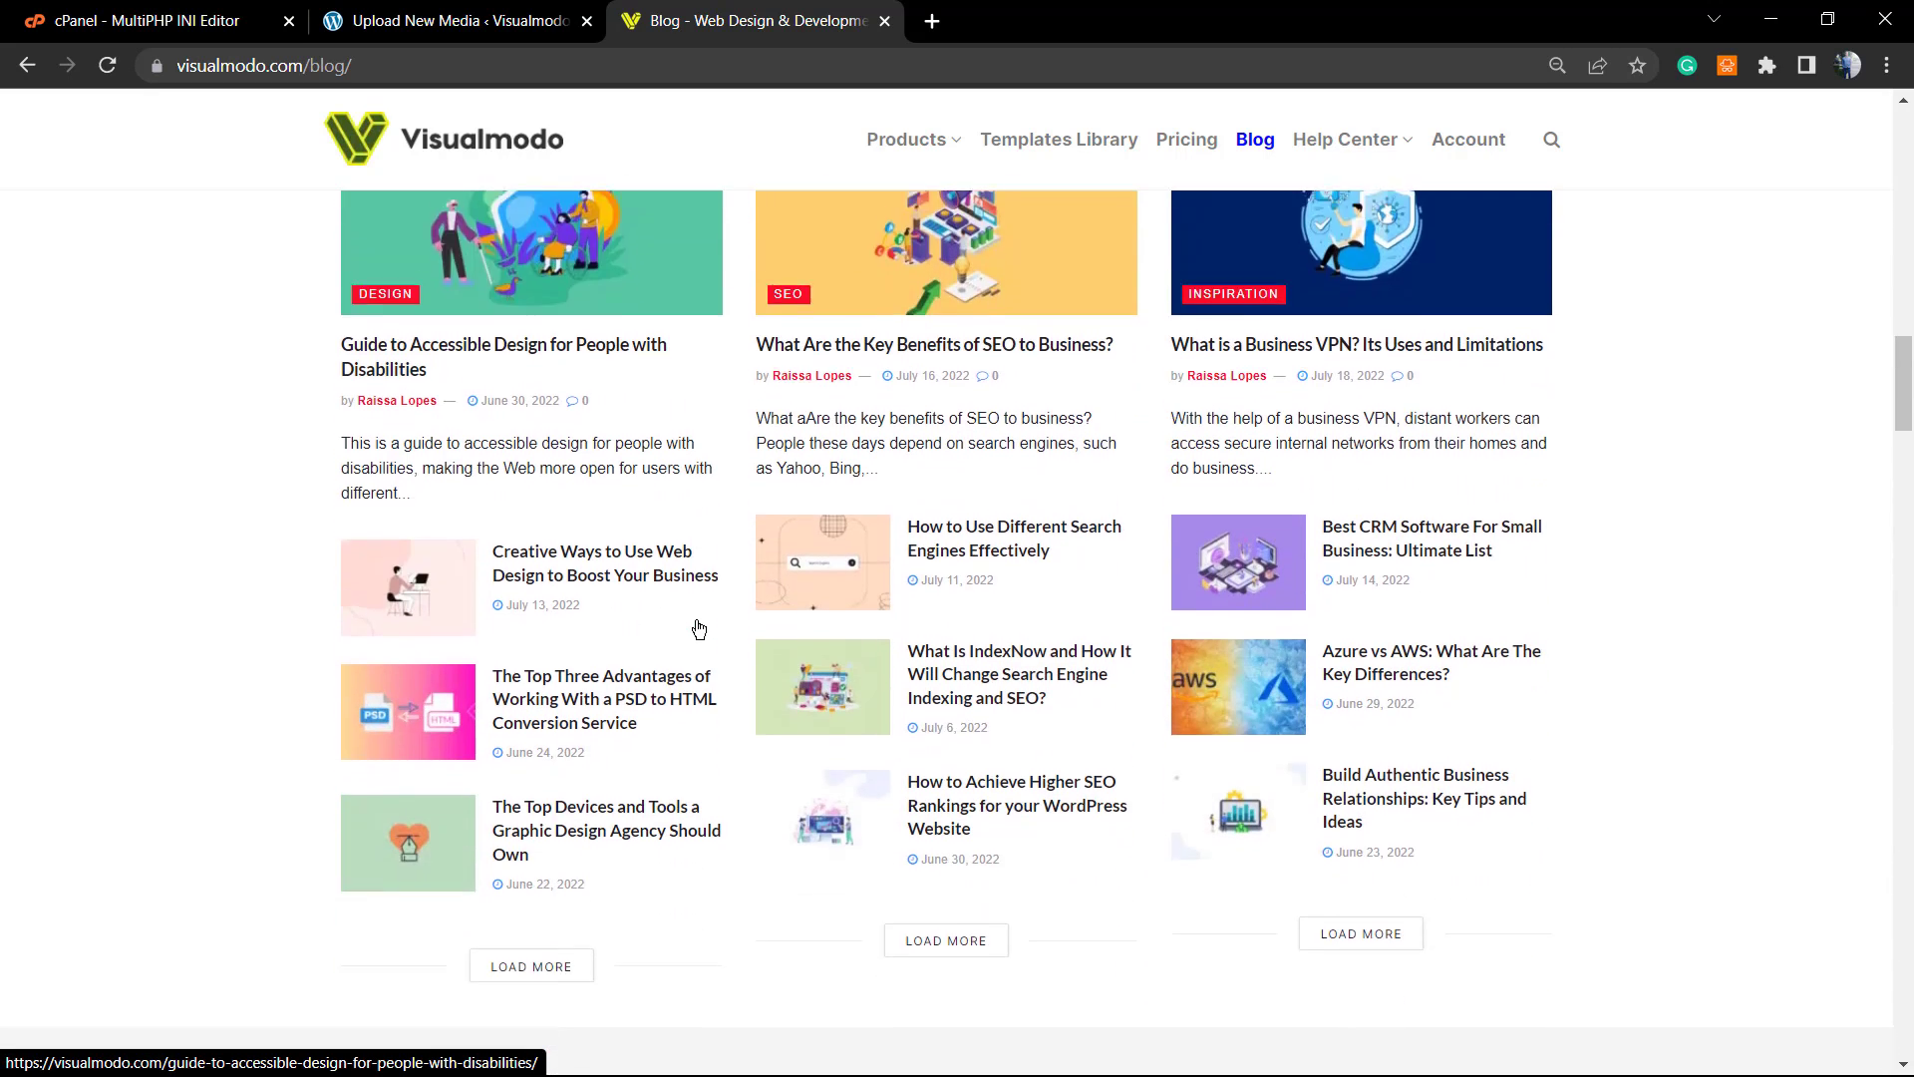
pyautogui.scroll(-5, 697, 635)
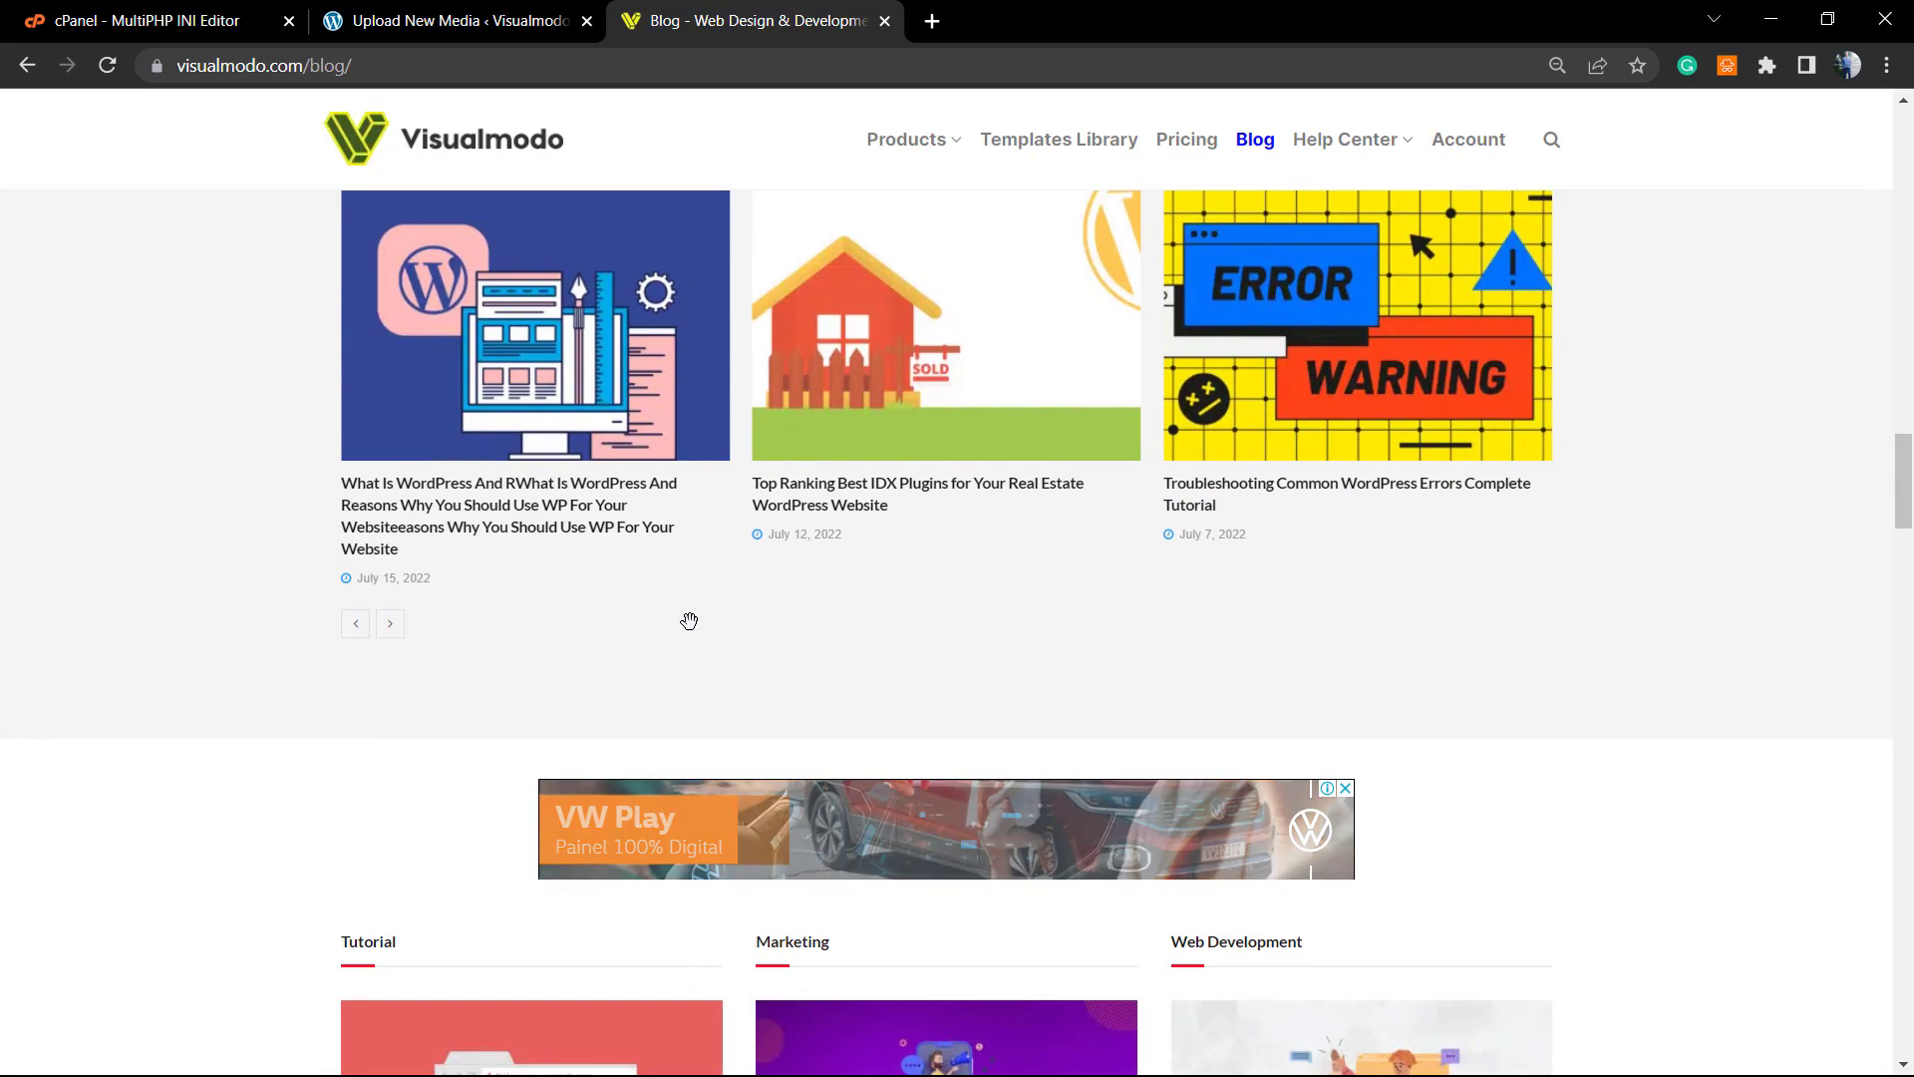
# - Open the Templates Library and scroll through designs like Carpenter, Oculist and Shoes
pyautogui.click(1063, 140)
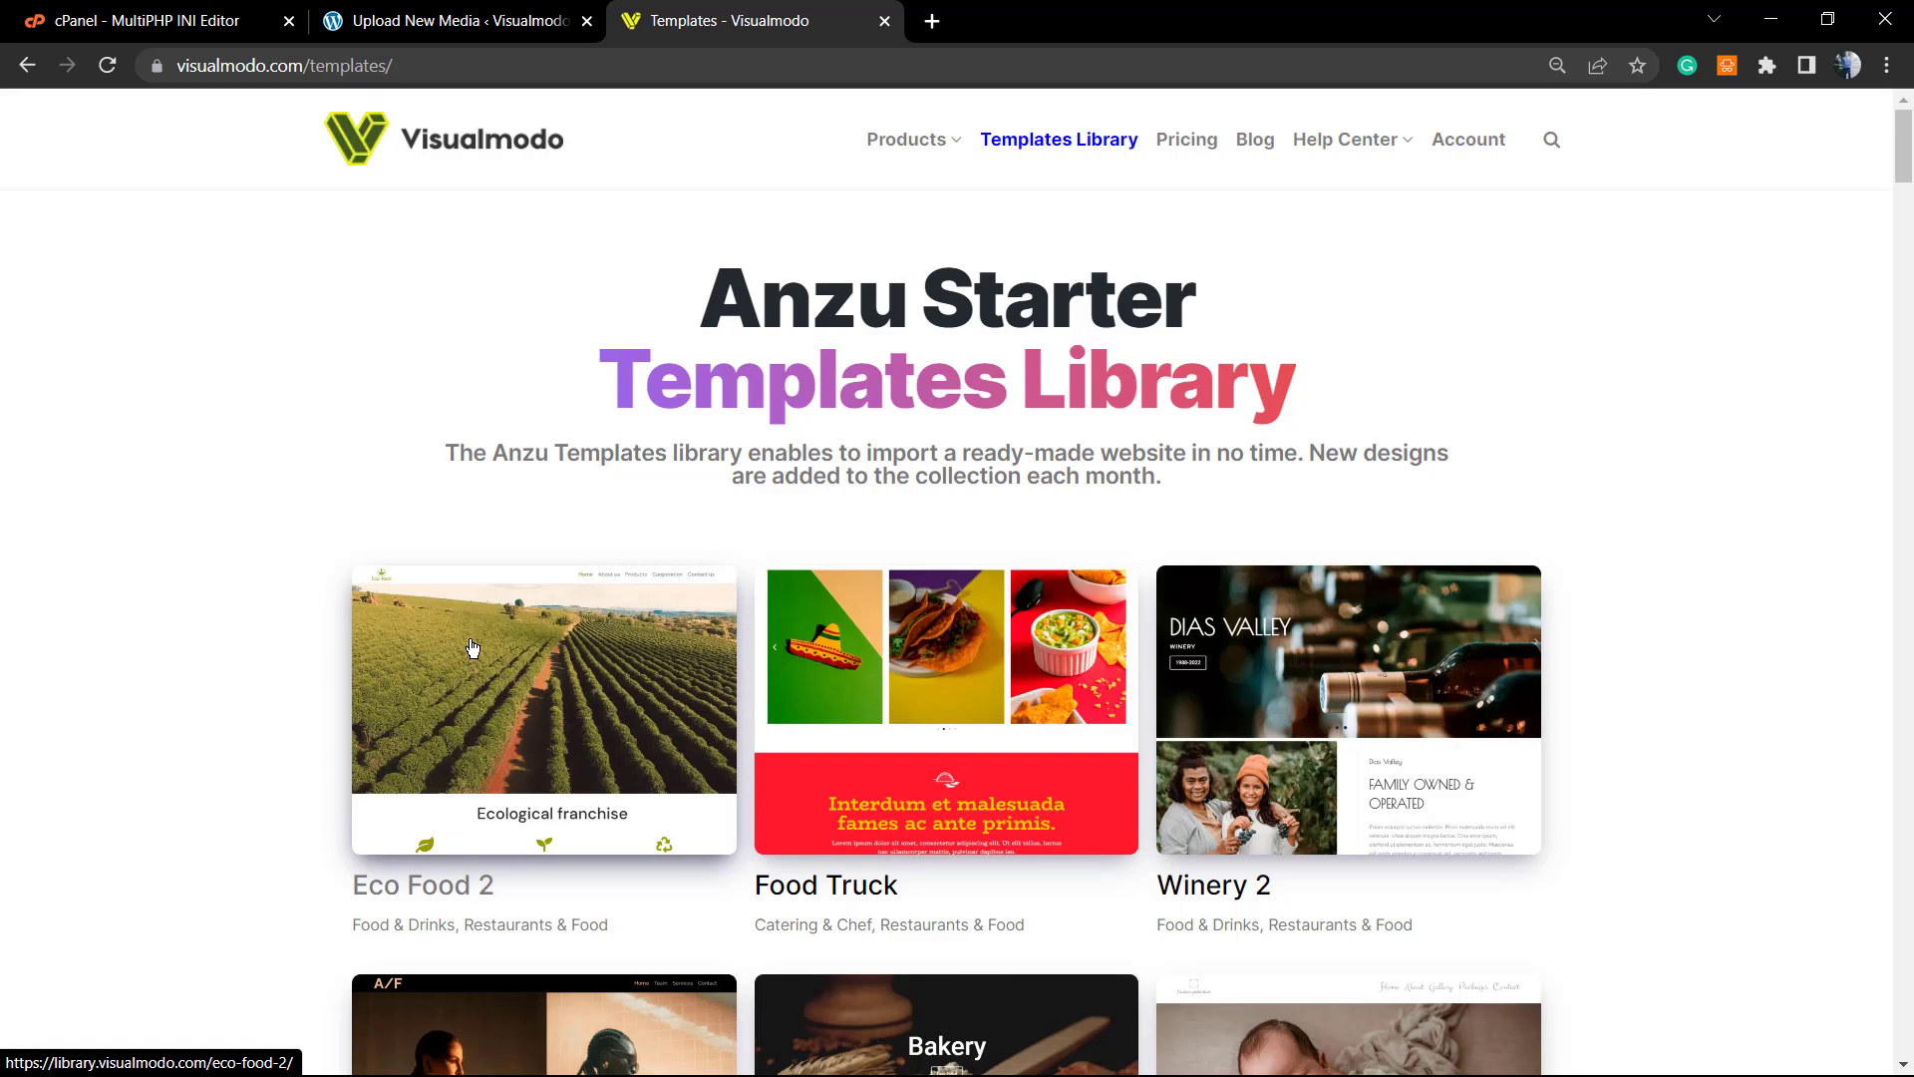
pyautogui.scroll(-5, 479, 706)
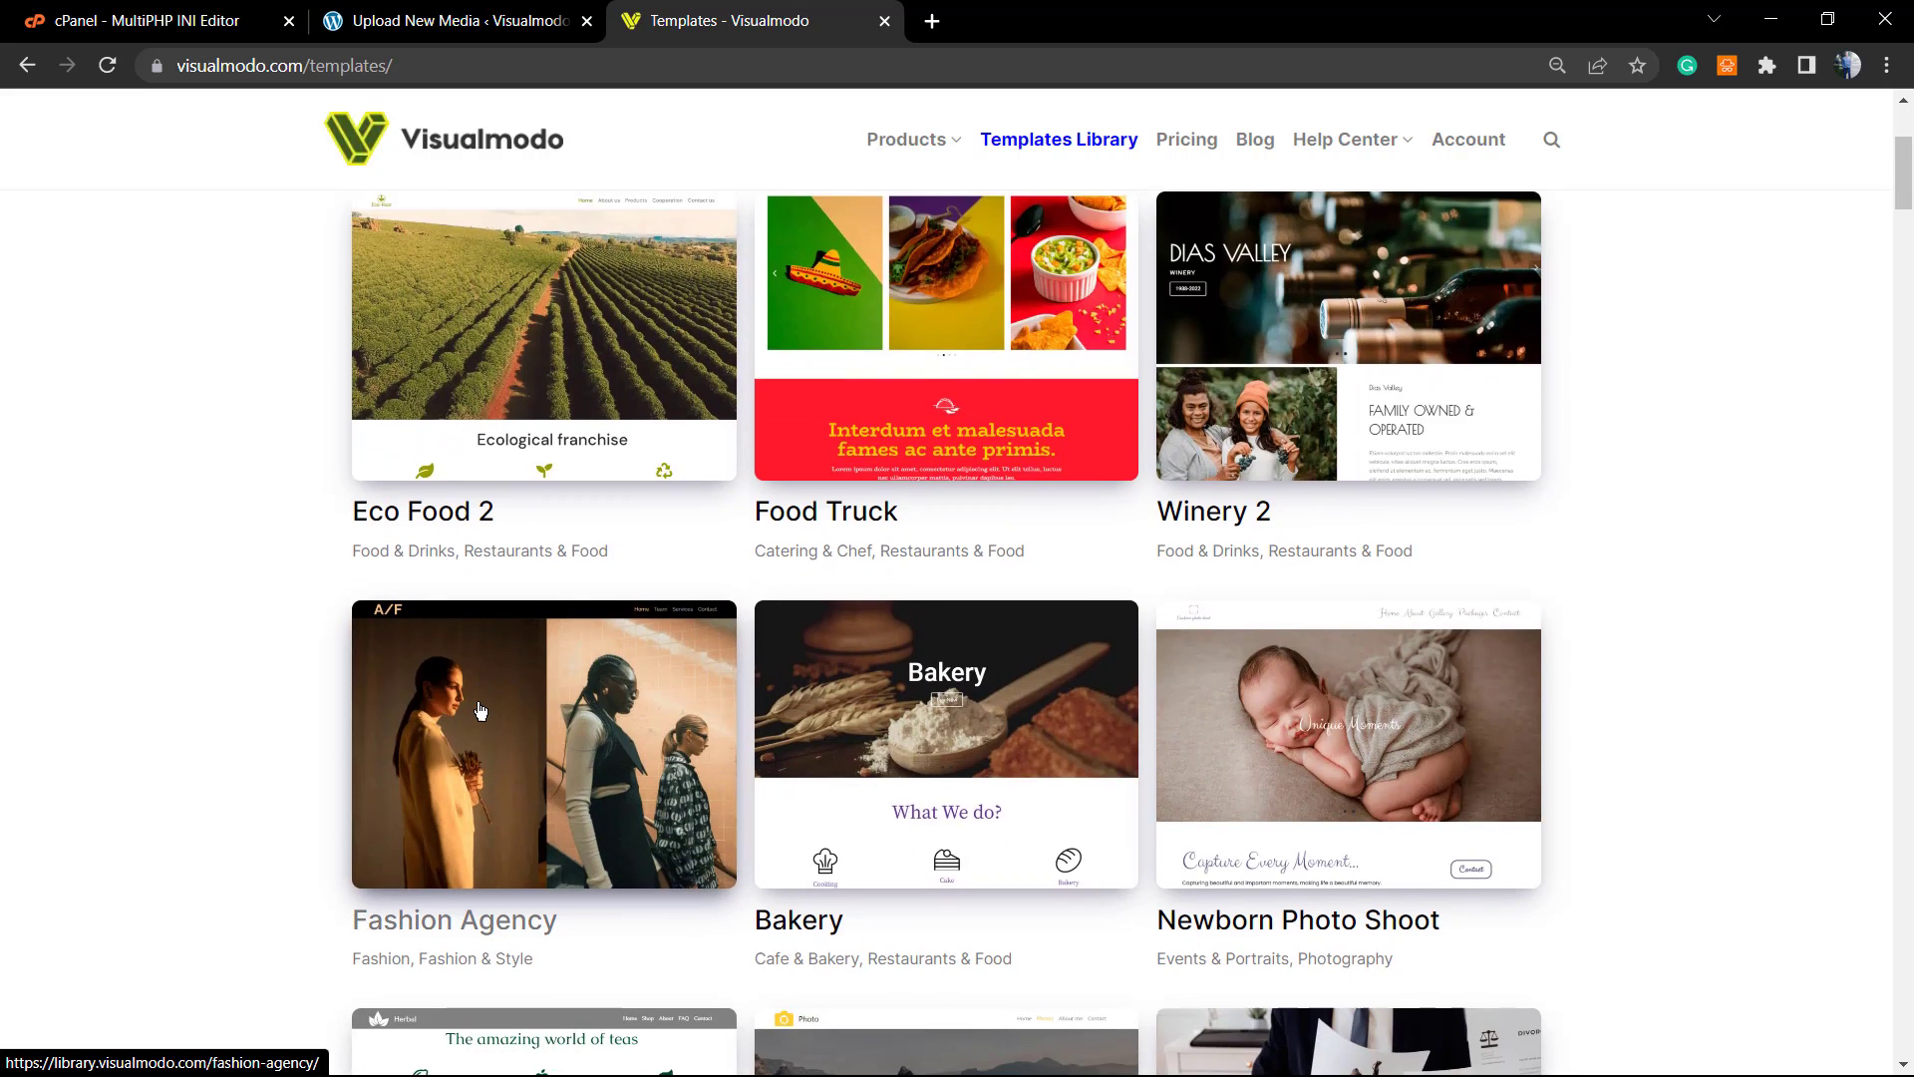
pyautogui.scroll(-5, 480, 707)
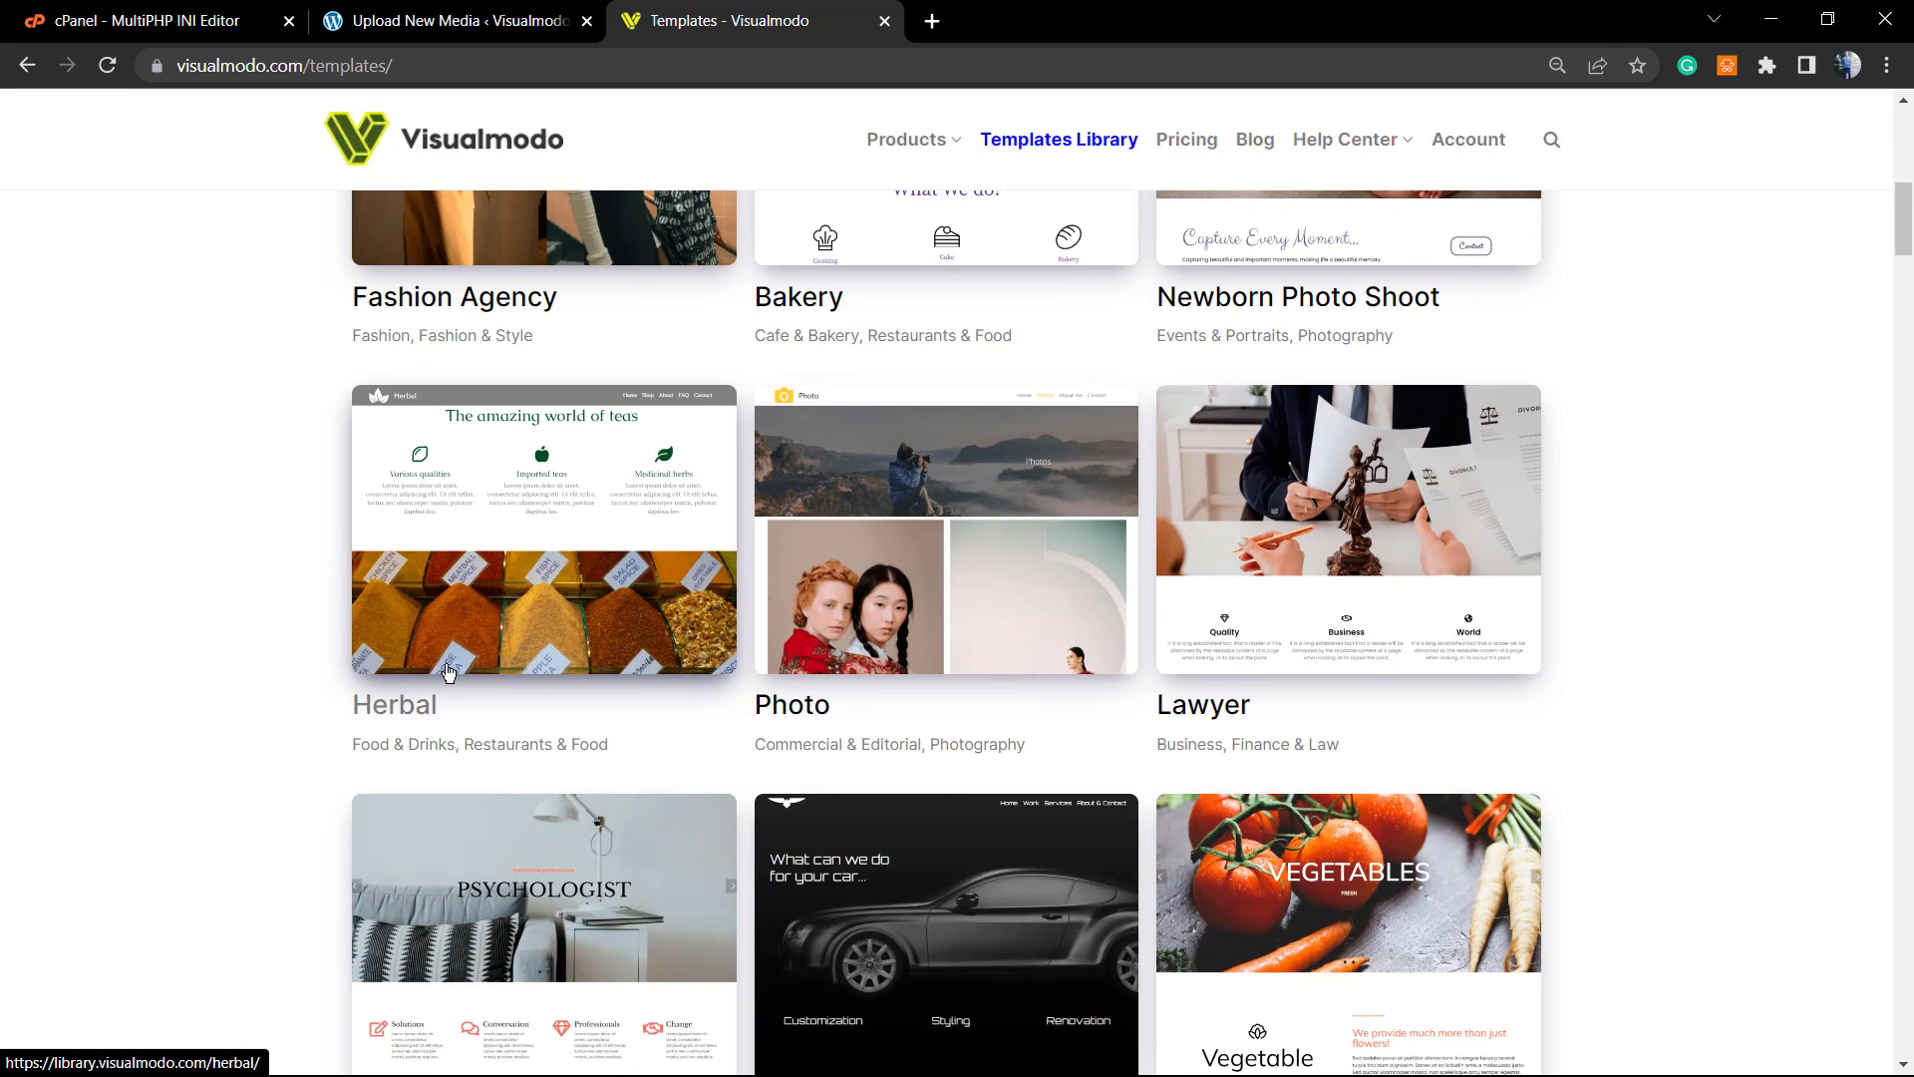
pyautogui.scroll(-5, 448, 671)
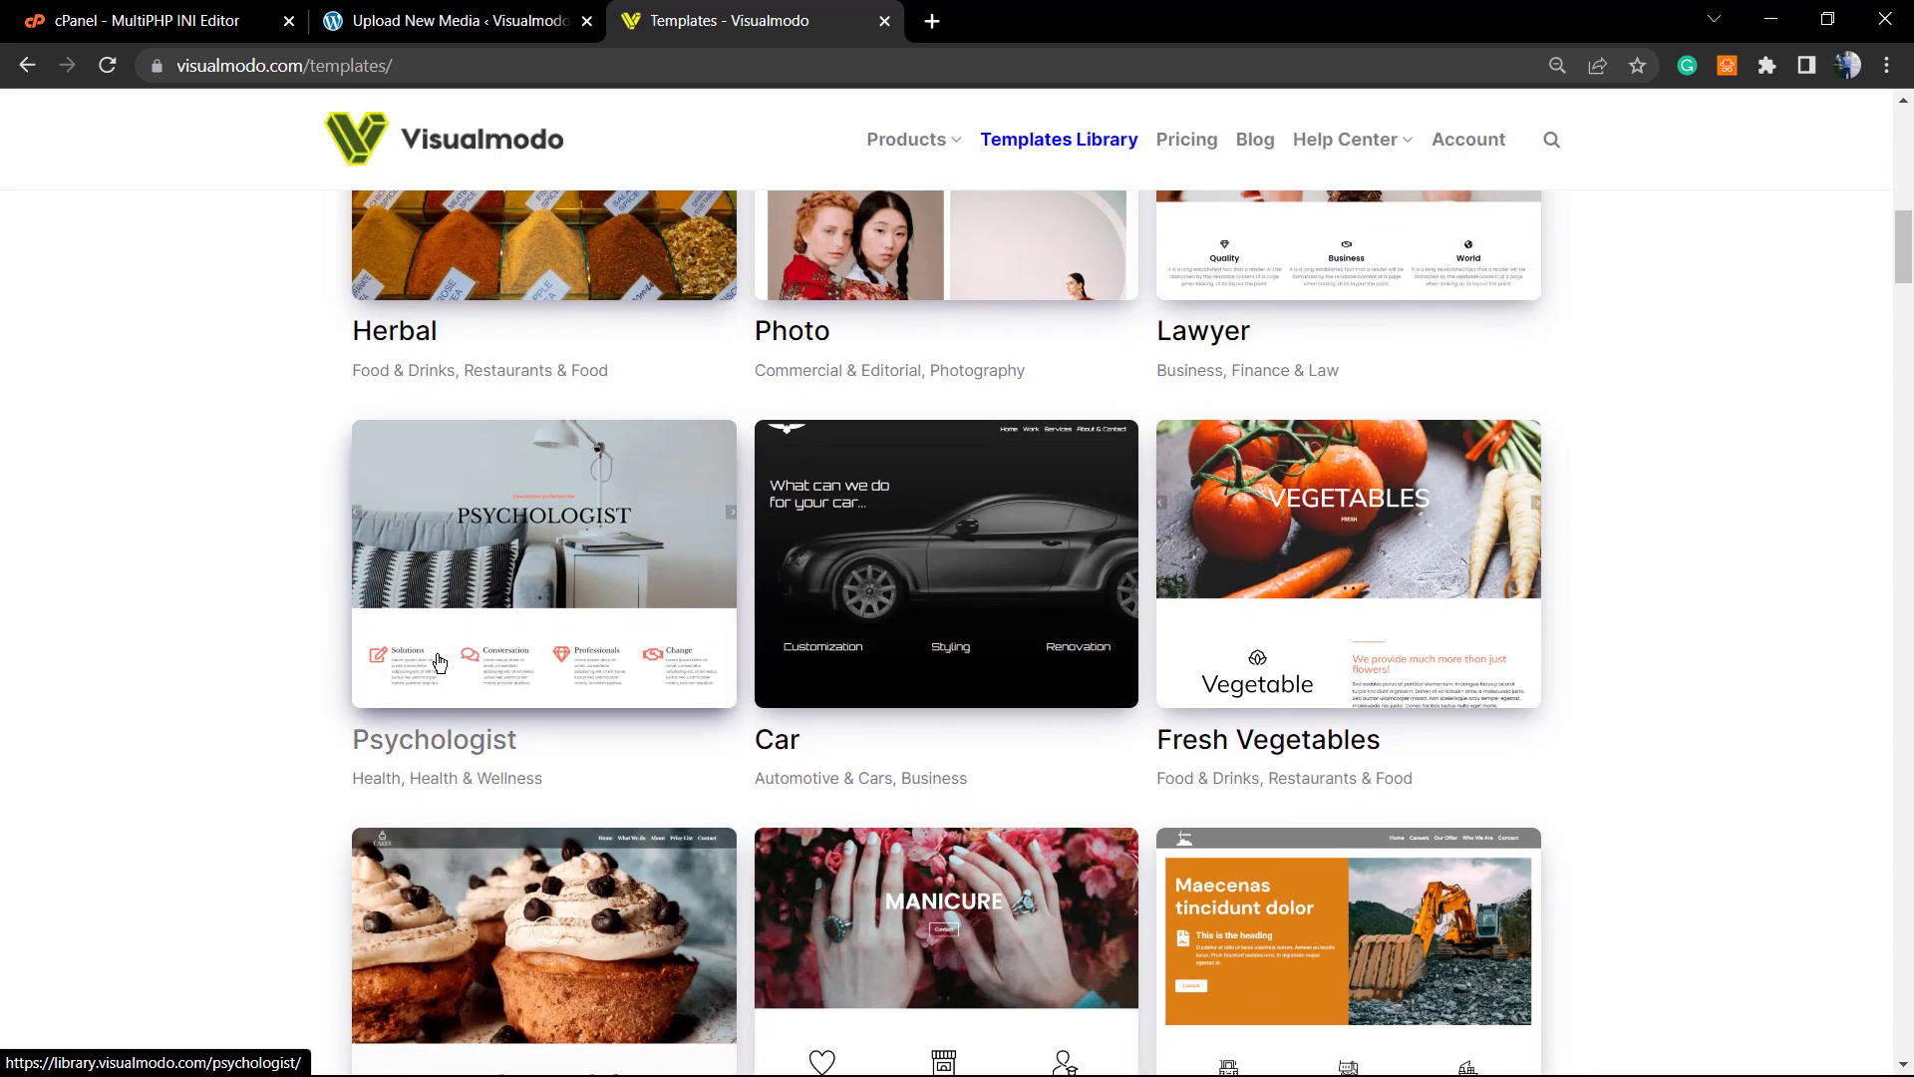
pyautogui.scroll(-3, 438, 663)
pyautogui.scroll(-1, 533, 564)
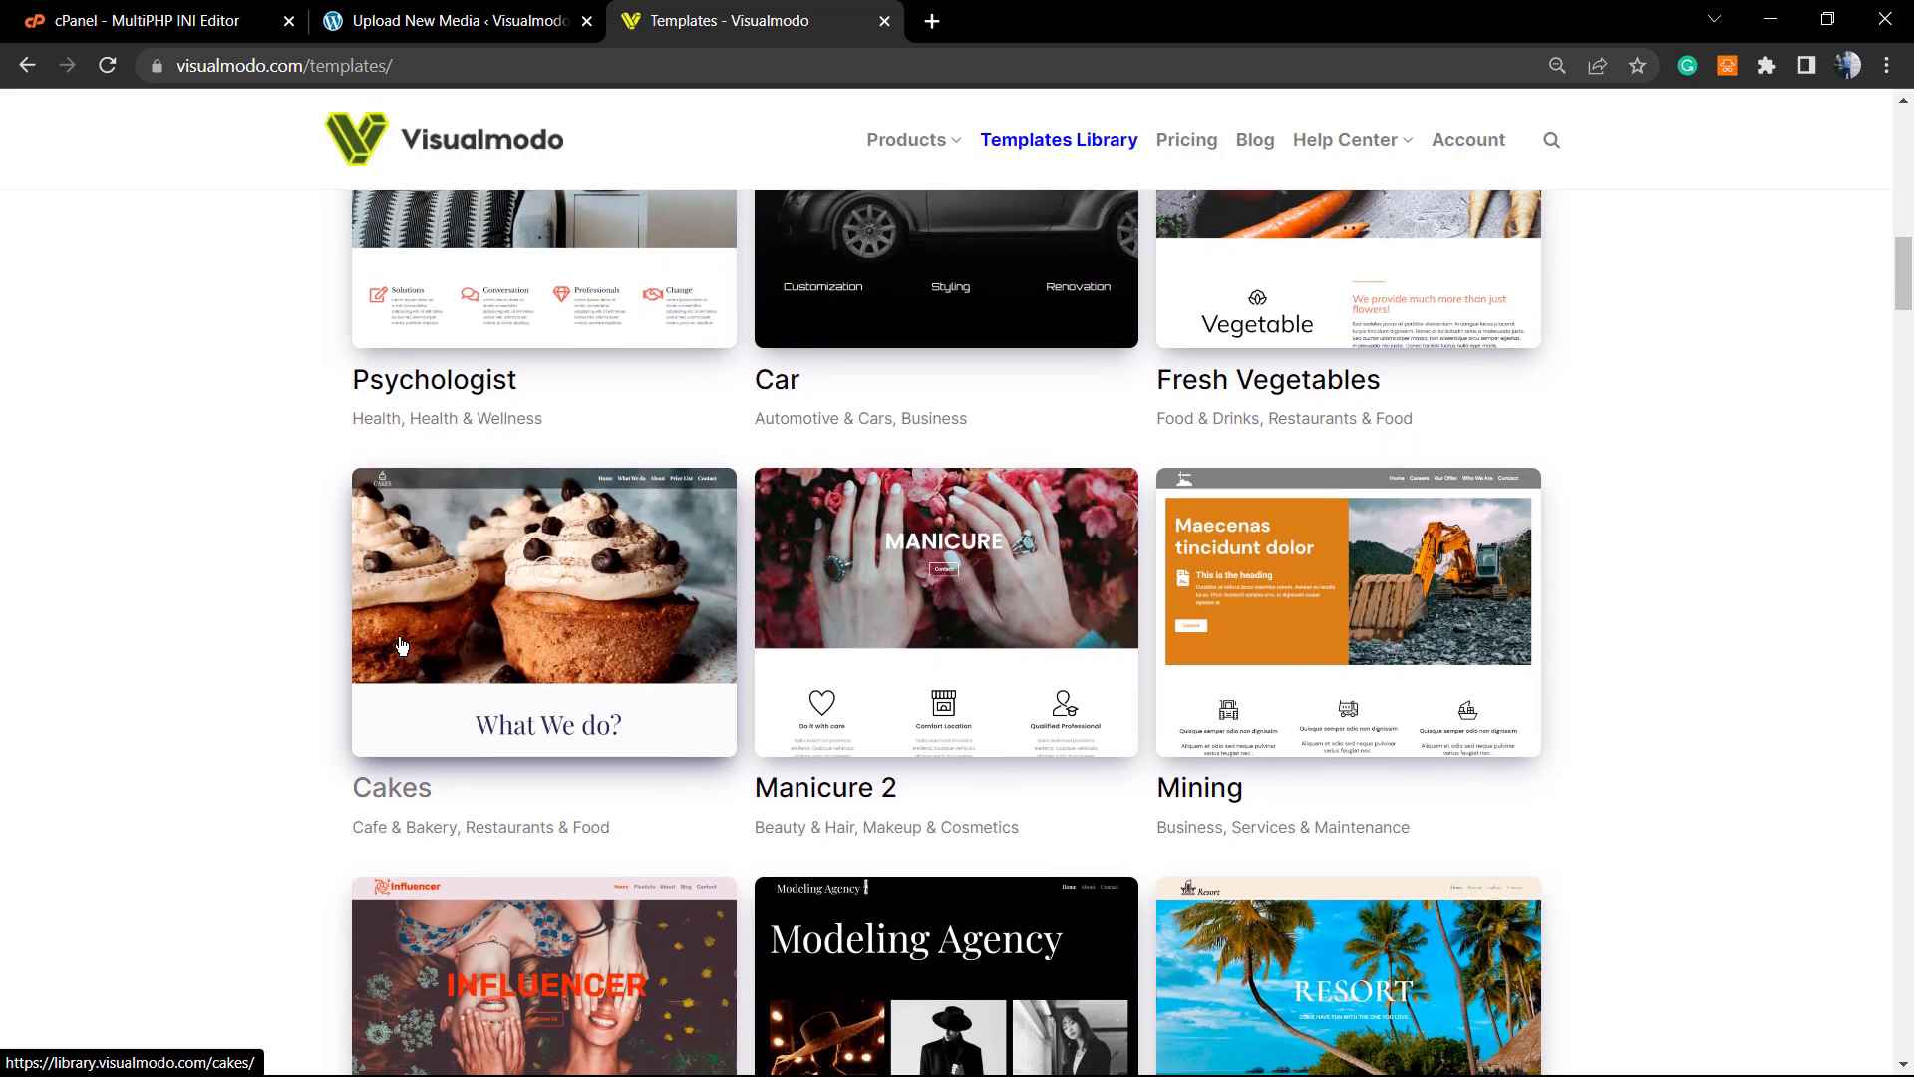
pyautogui.scroll(-7, 541, 581)
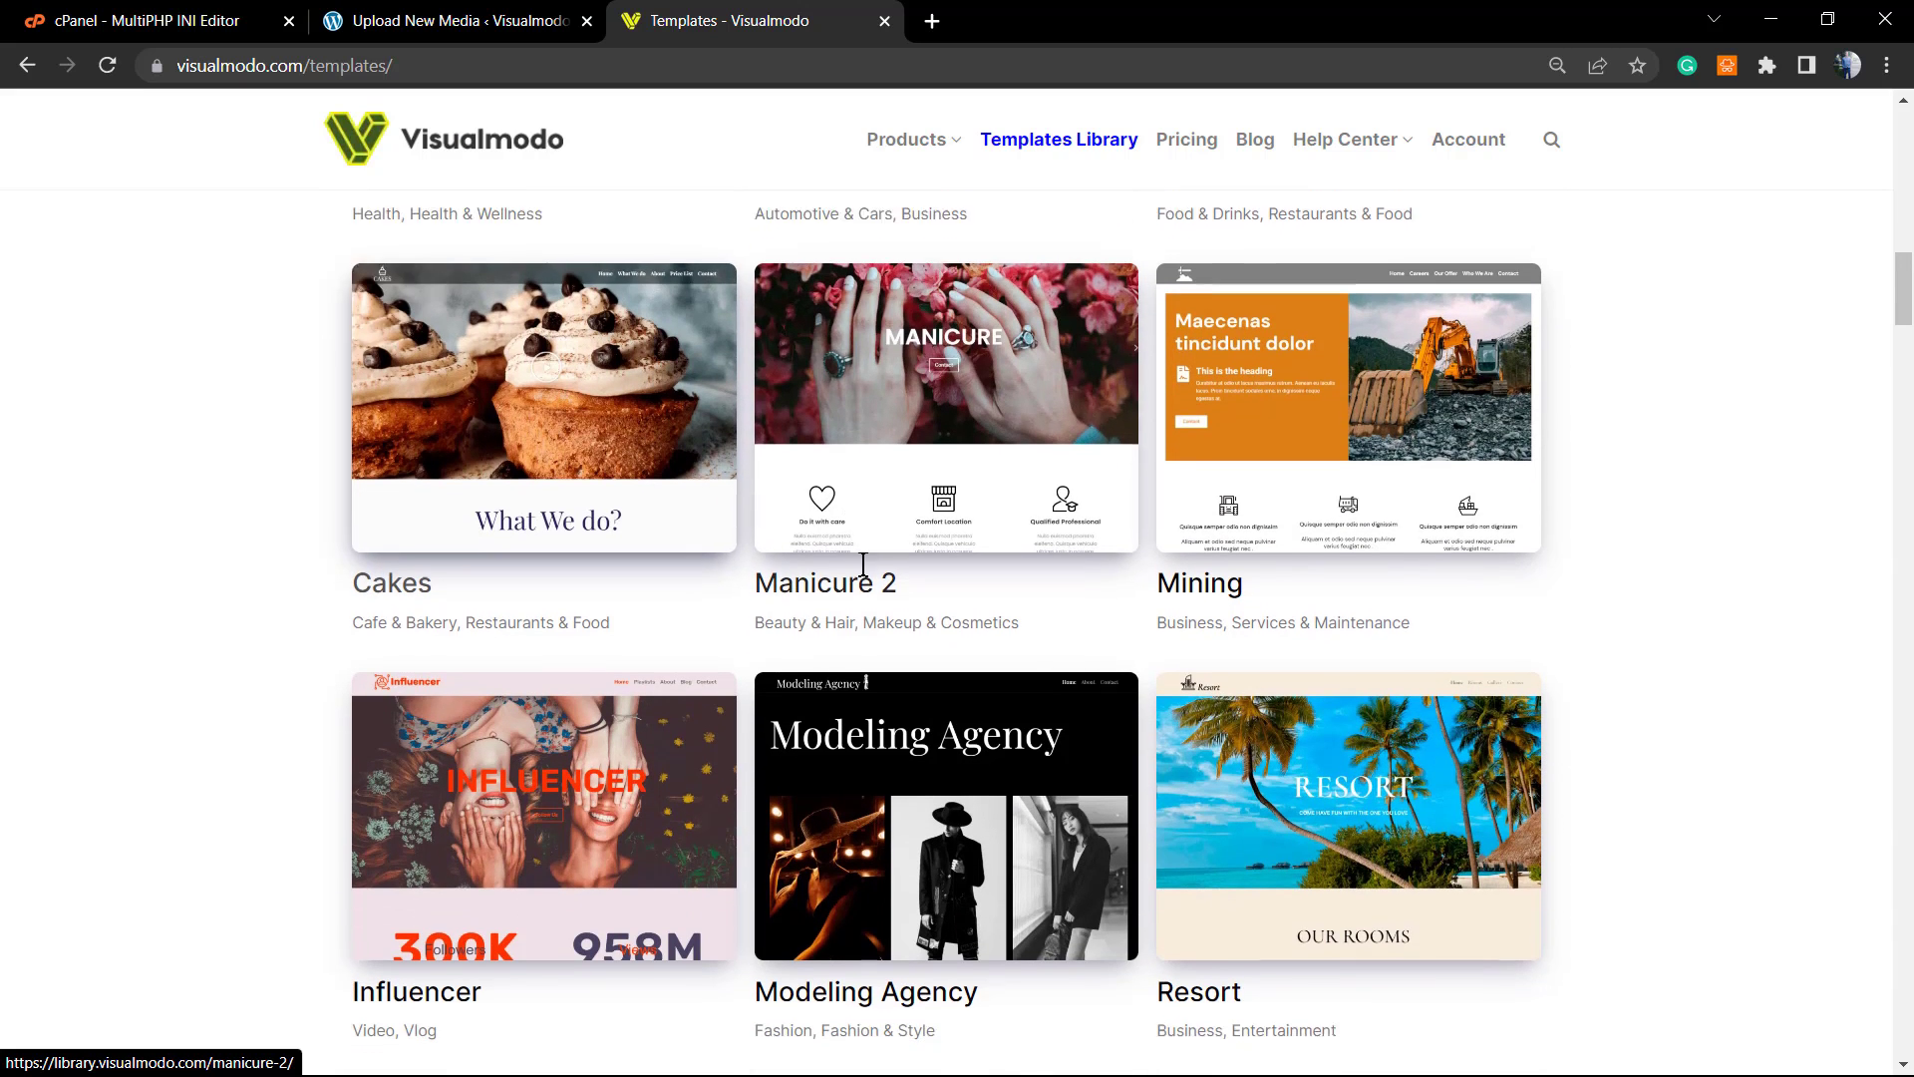
pyautogui.scroll(-1, 668, 632)
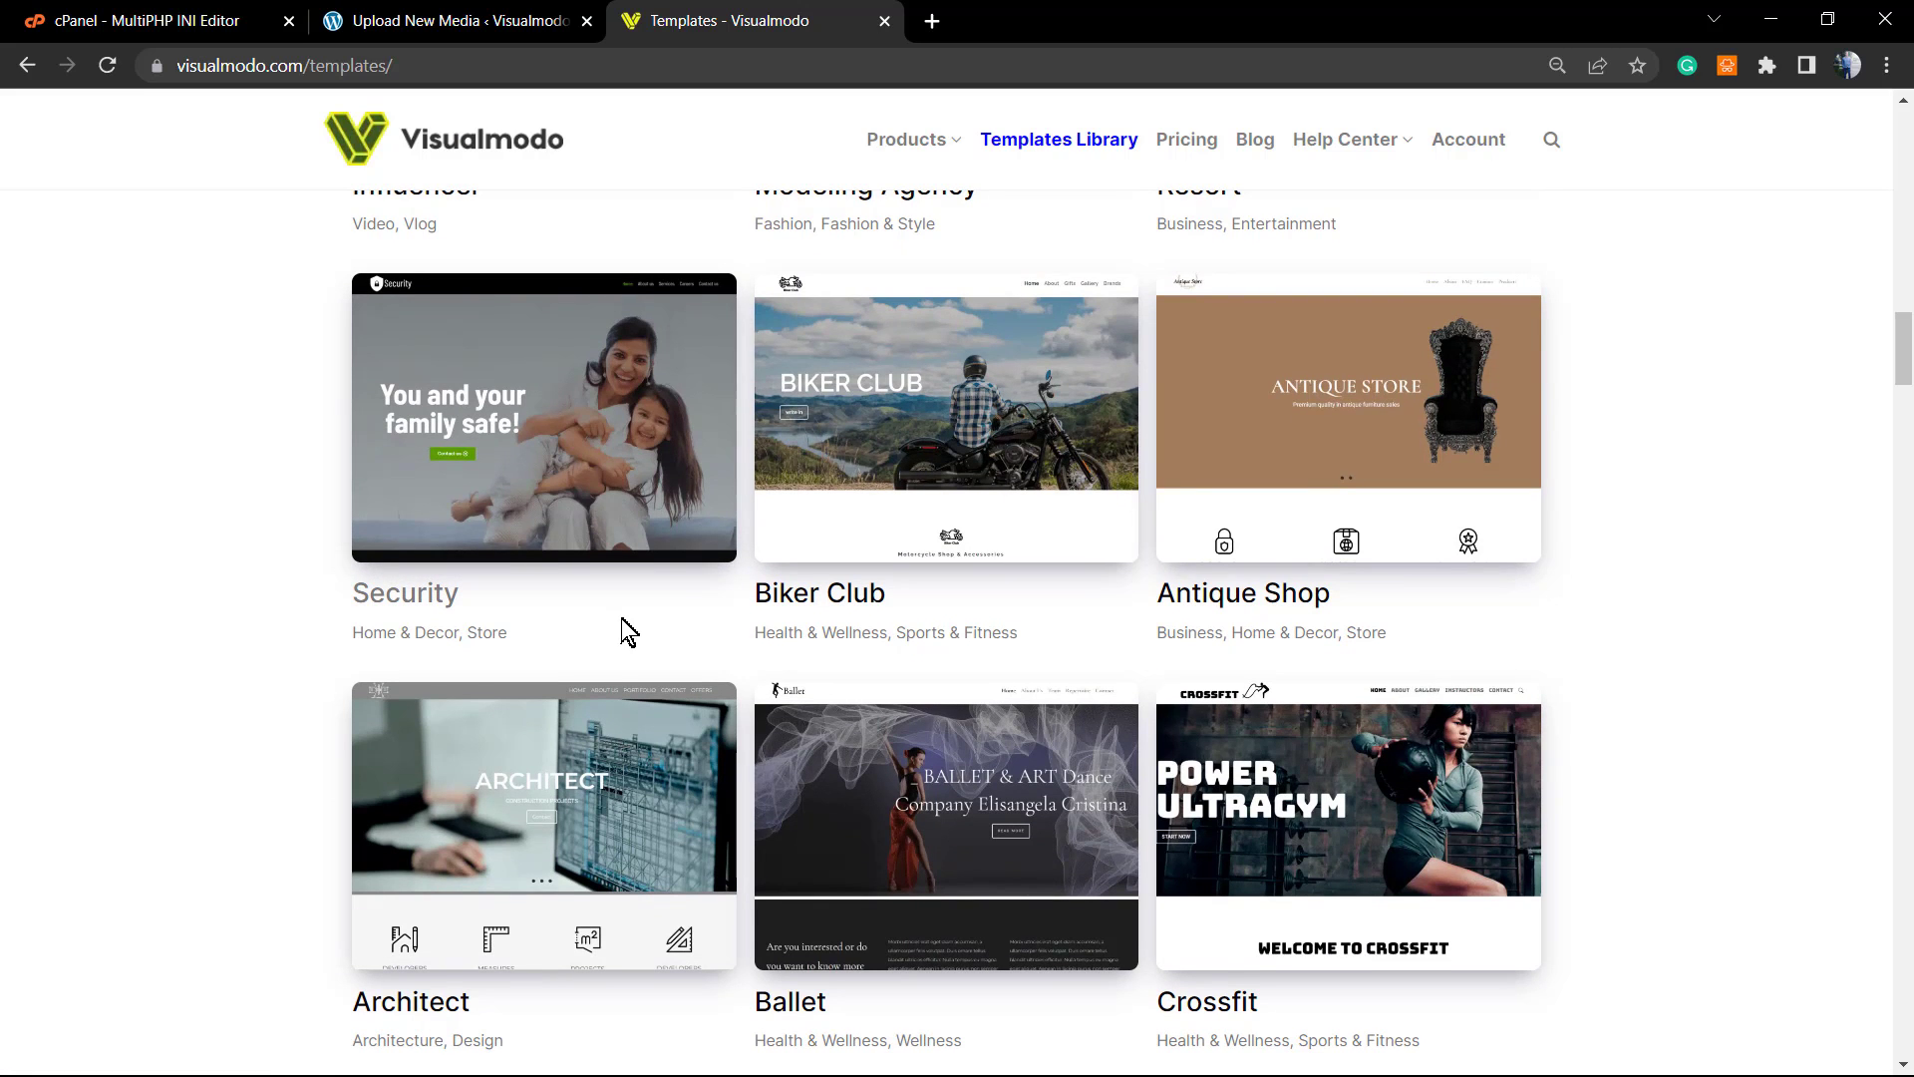
pyautogui.scroll(-5, 620, 618)
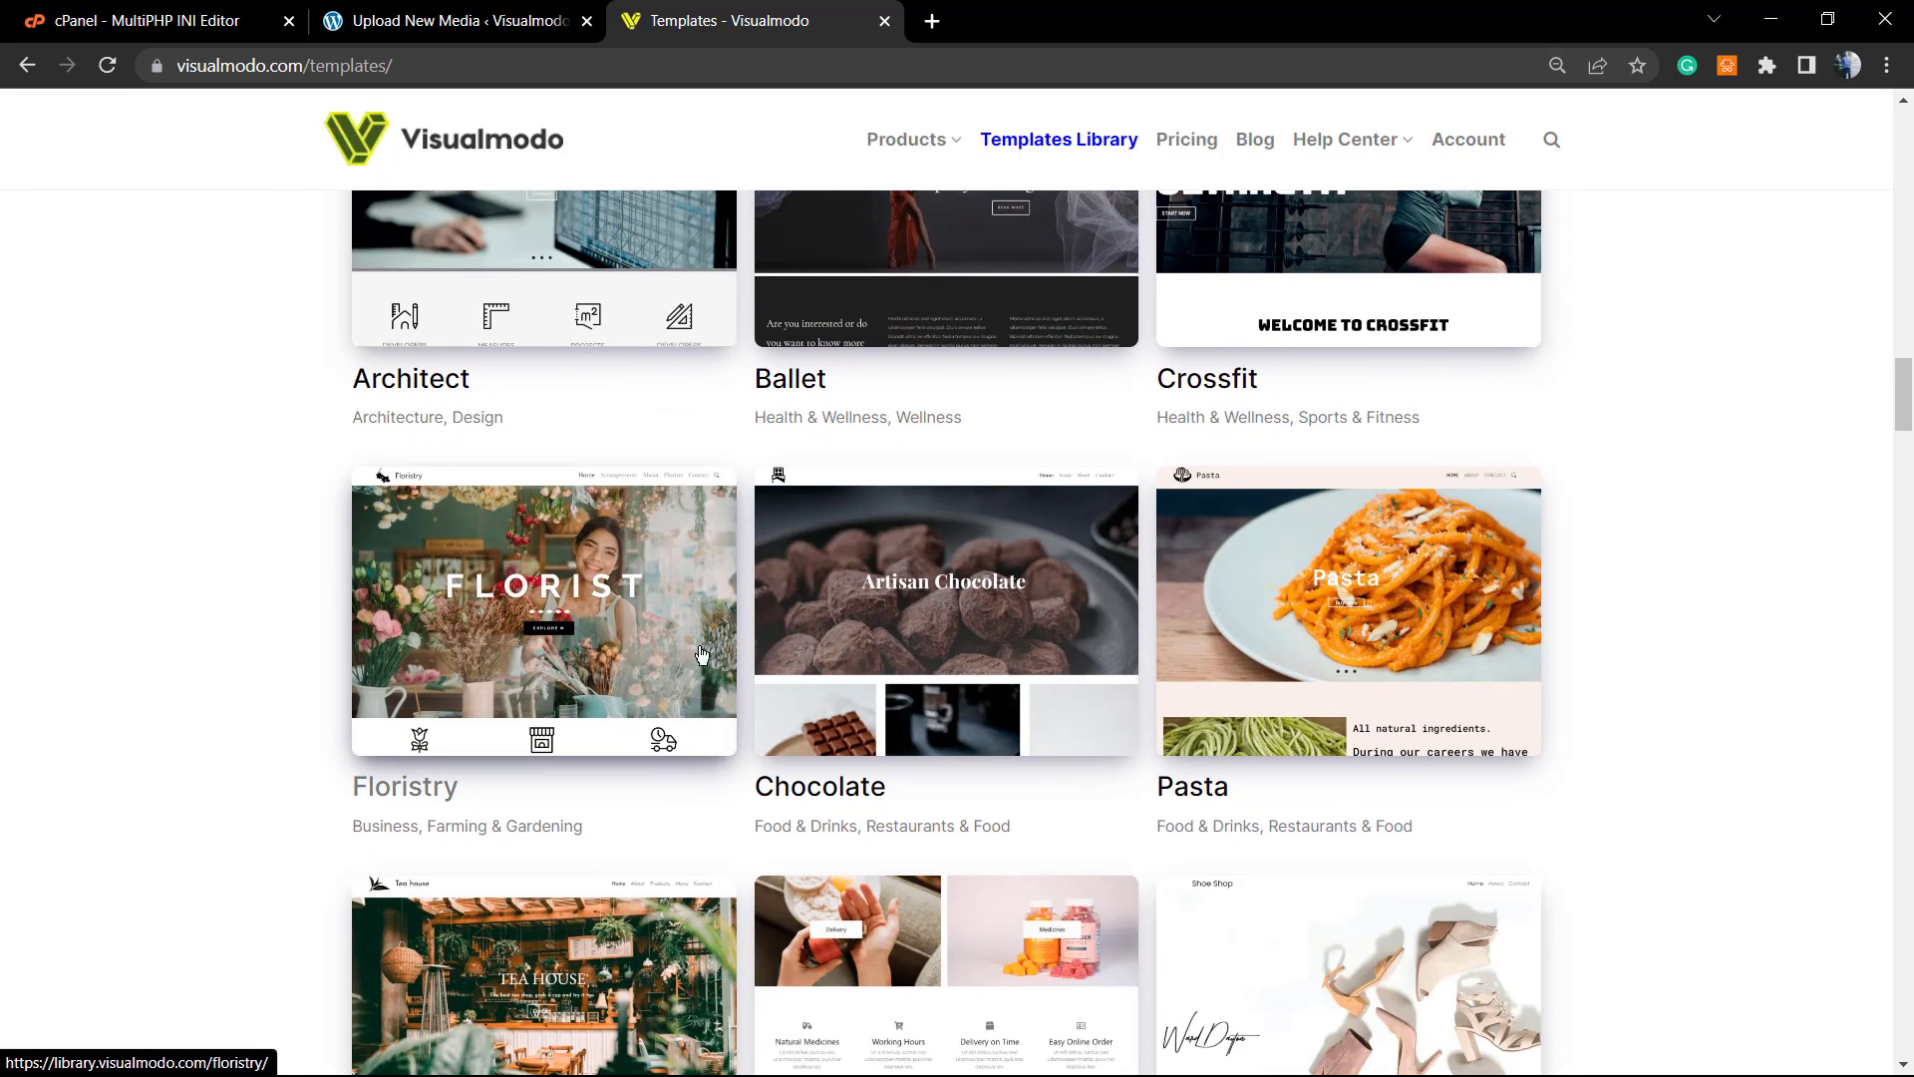
pyautogui.scroll(-2, 829, 692)
pyautogui.scroll(-4, 829, 692)
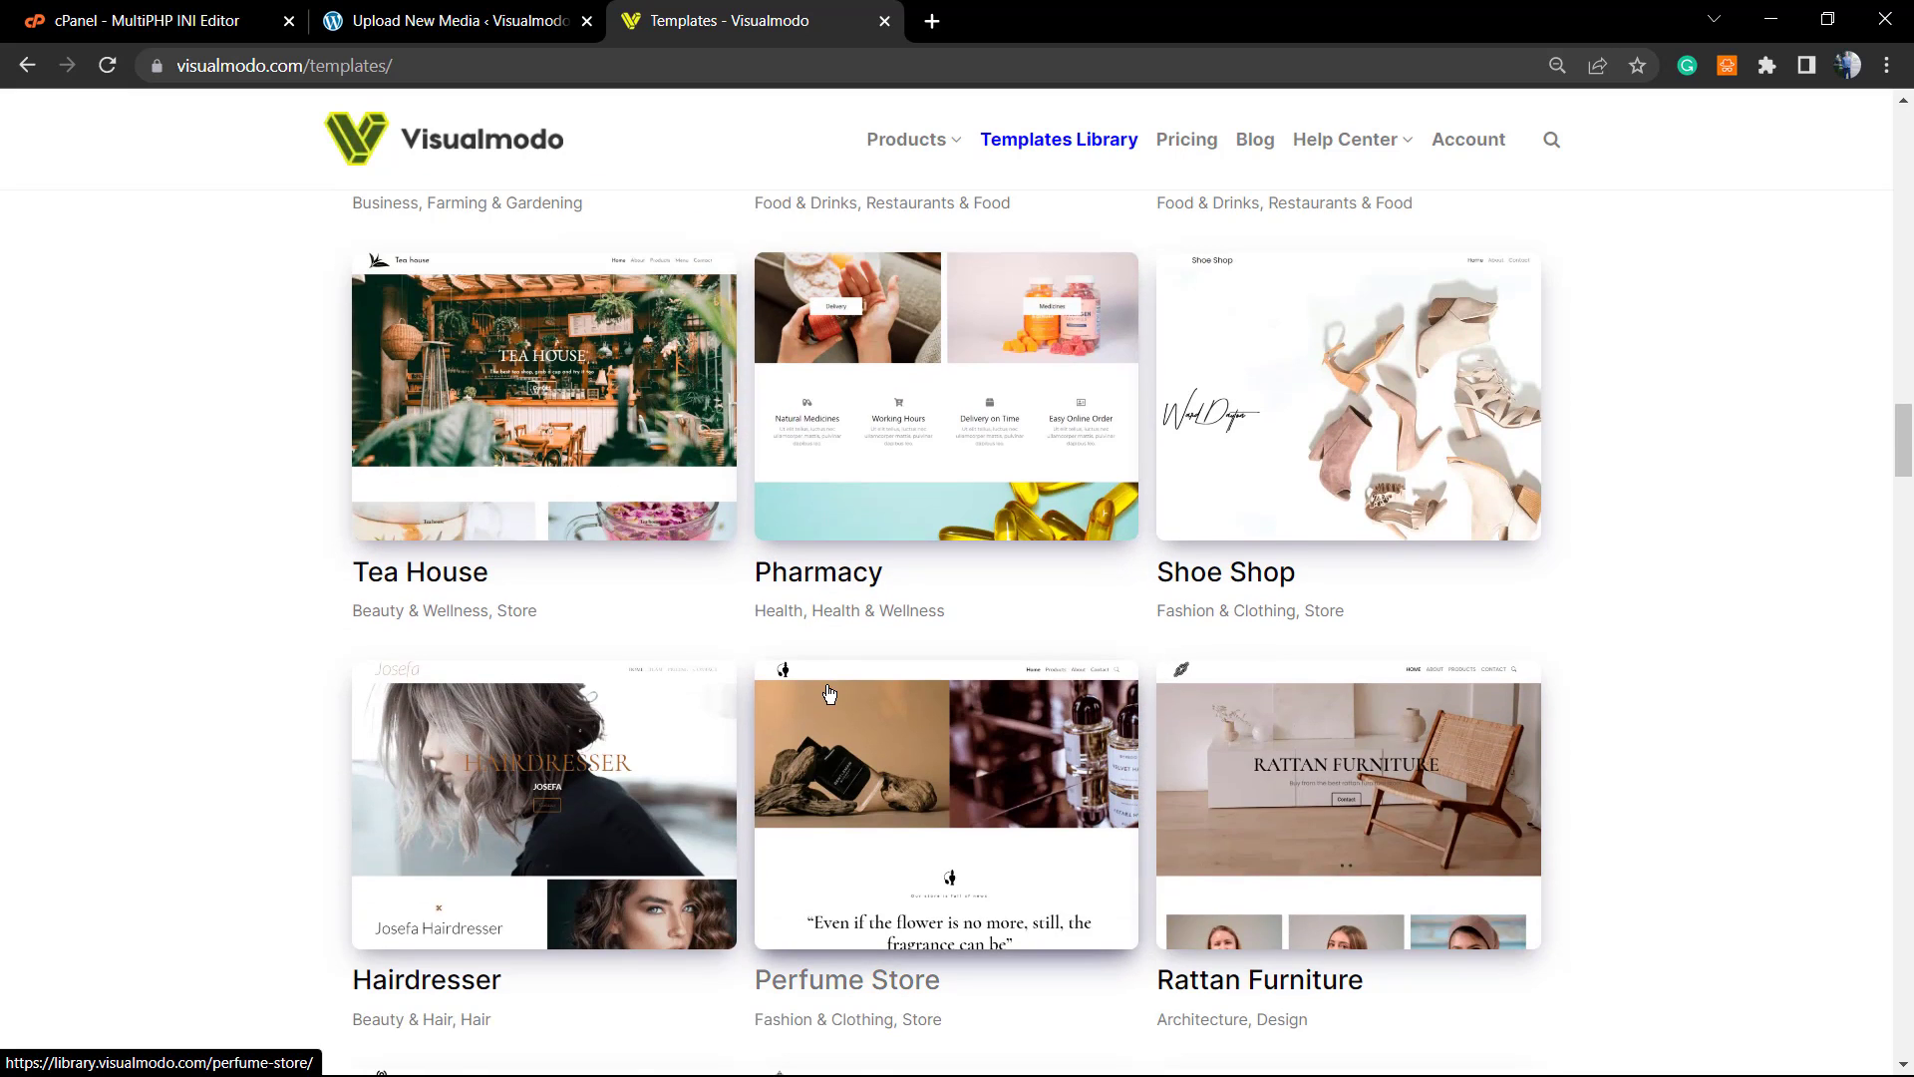
pyautogui.scroll(-1, 829, 691)
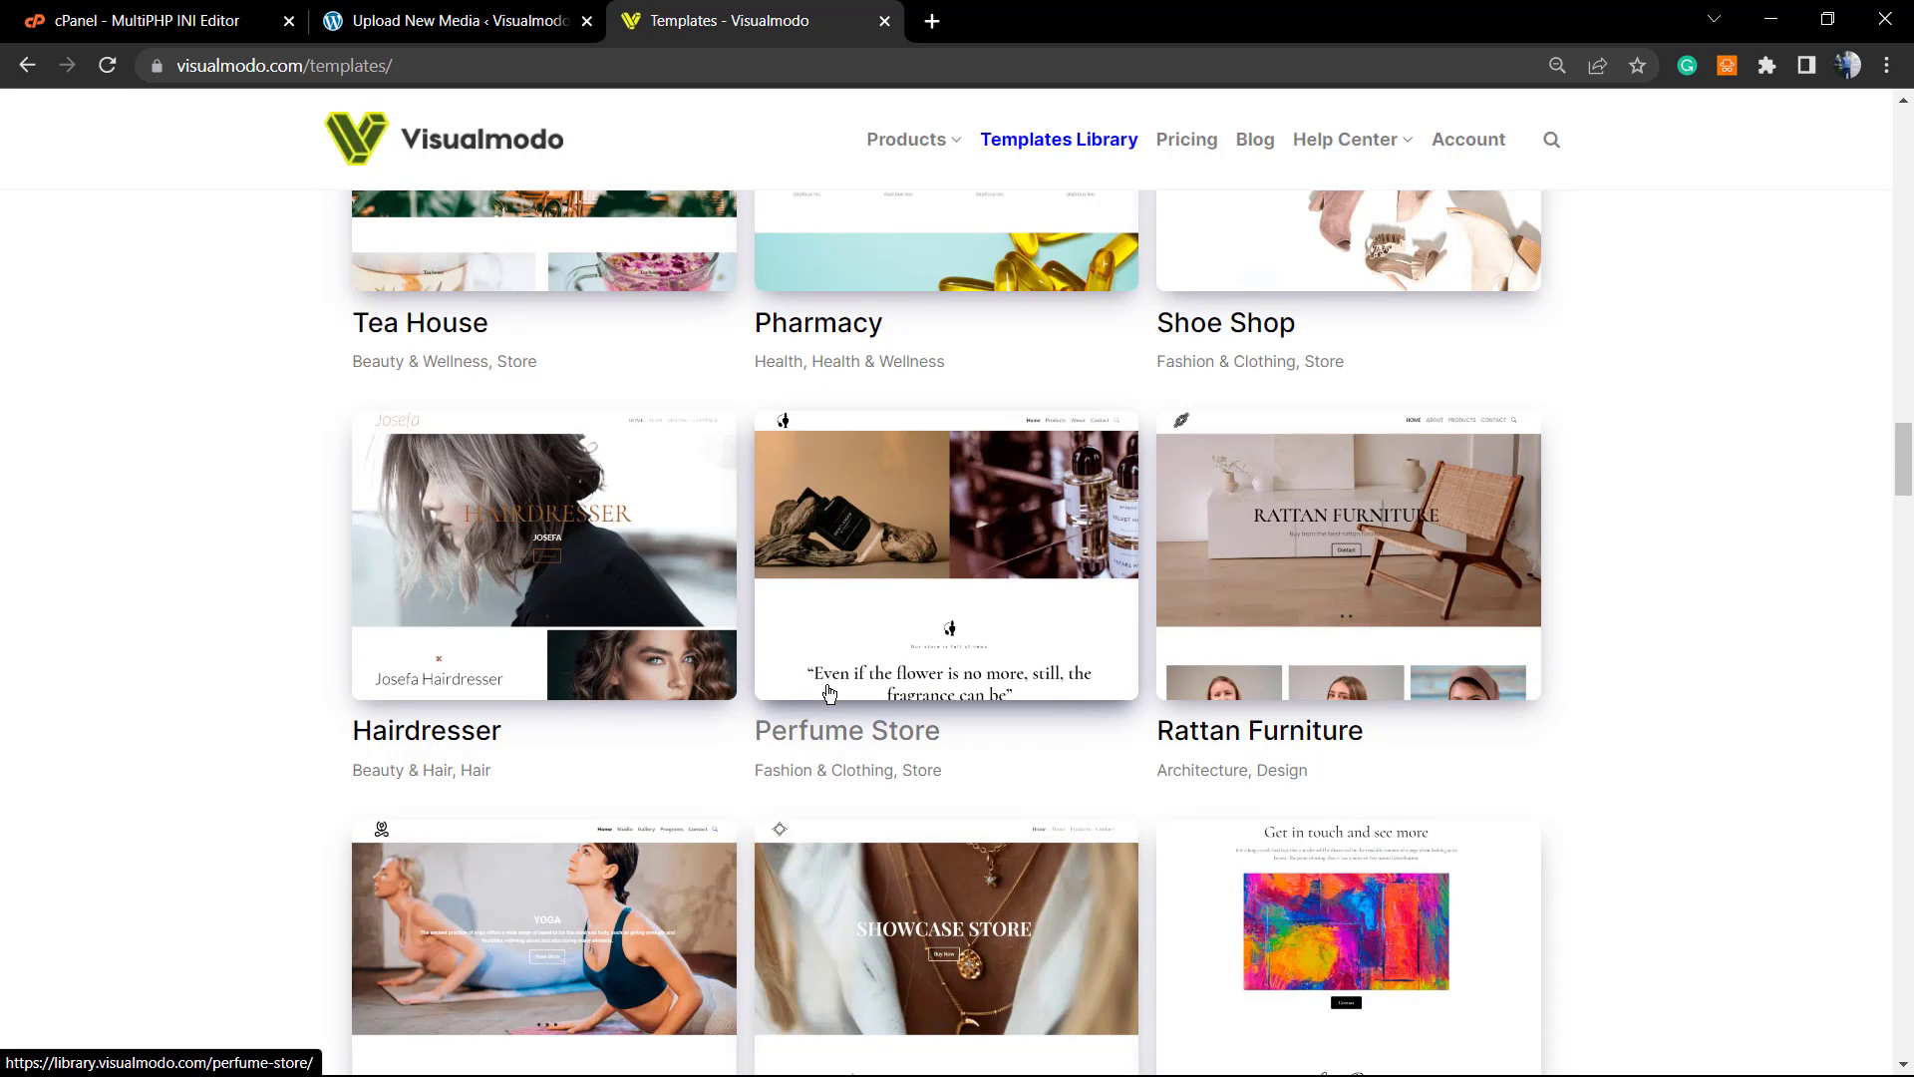
pyautogui.scroll(-8, 828, 692)
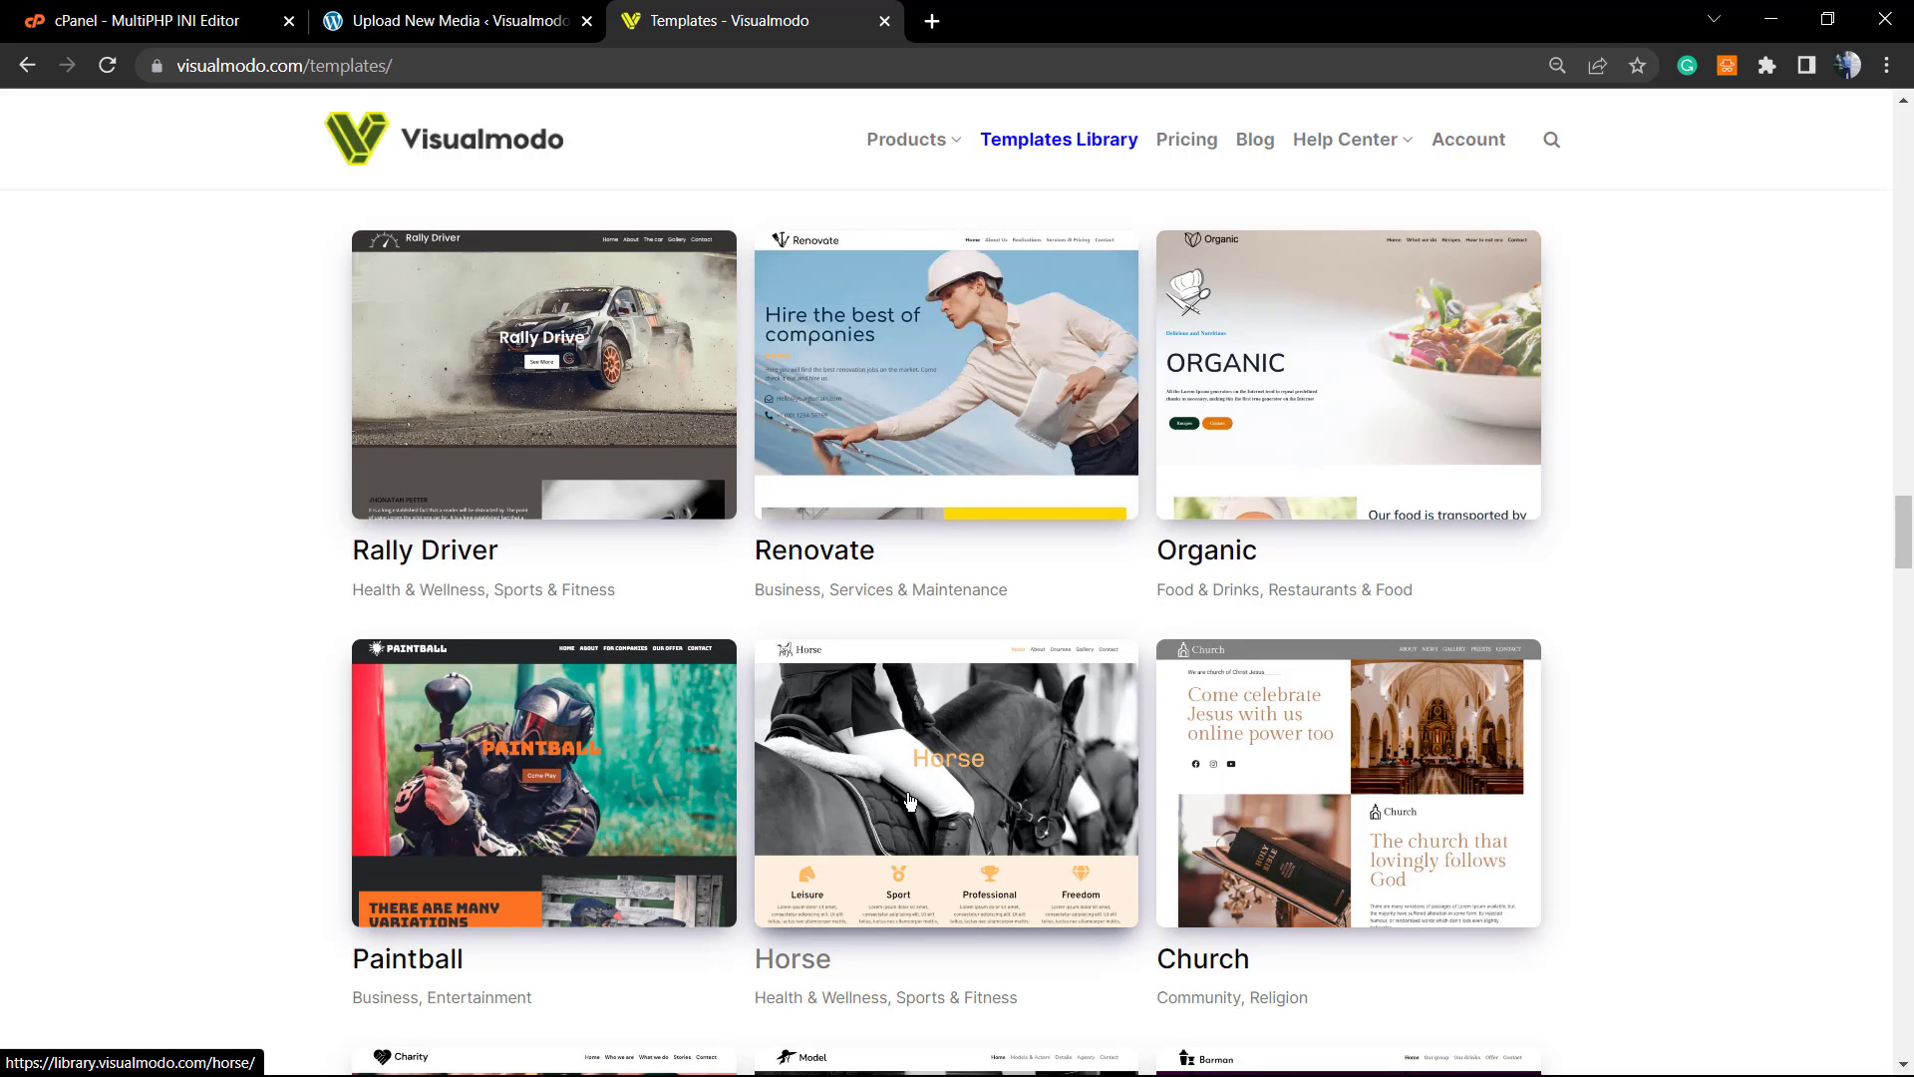
pyautogui.scroll(-6, 943, 876)
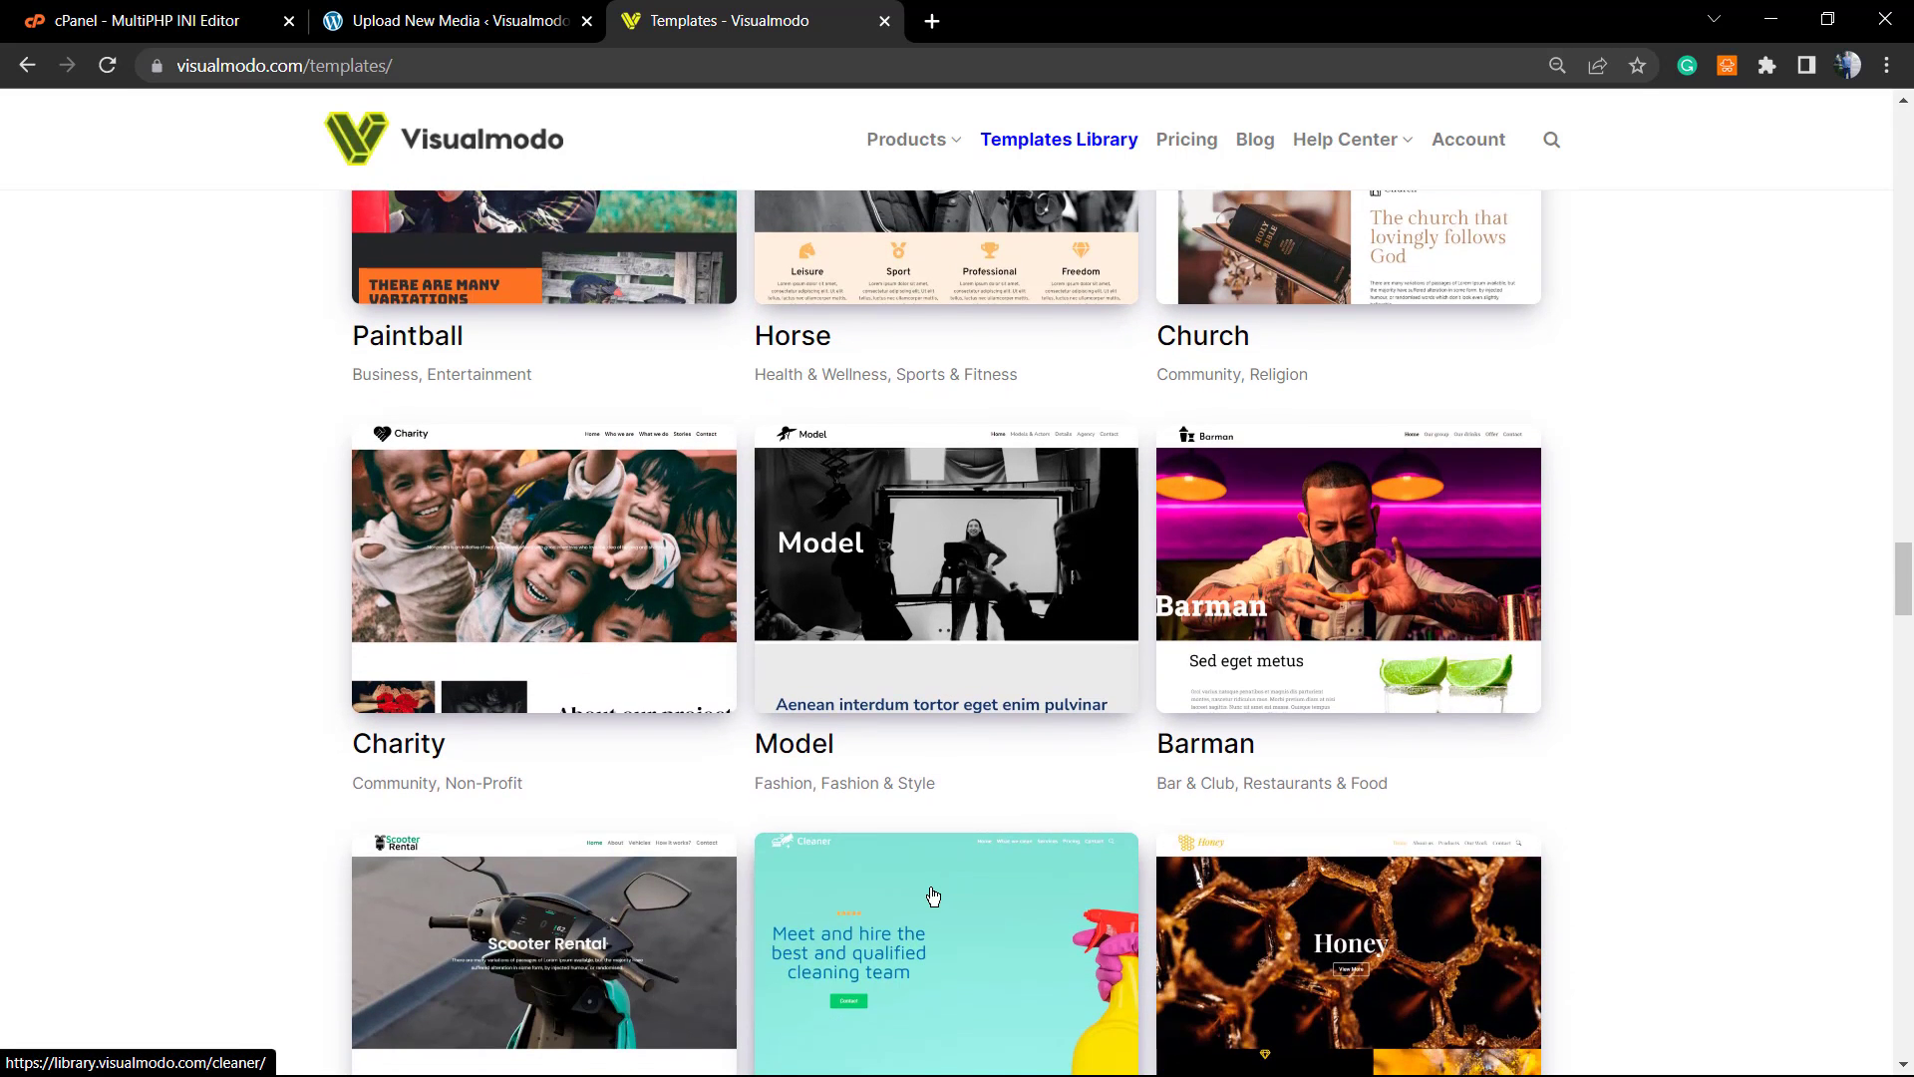
pyautogui.scroll(-4, 908, 912)
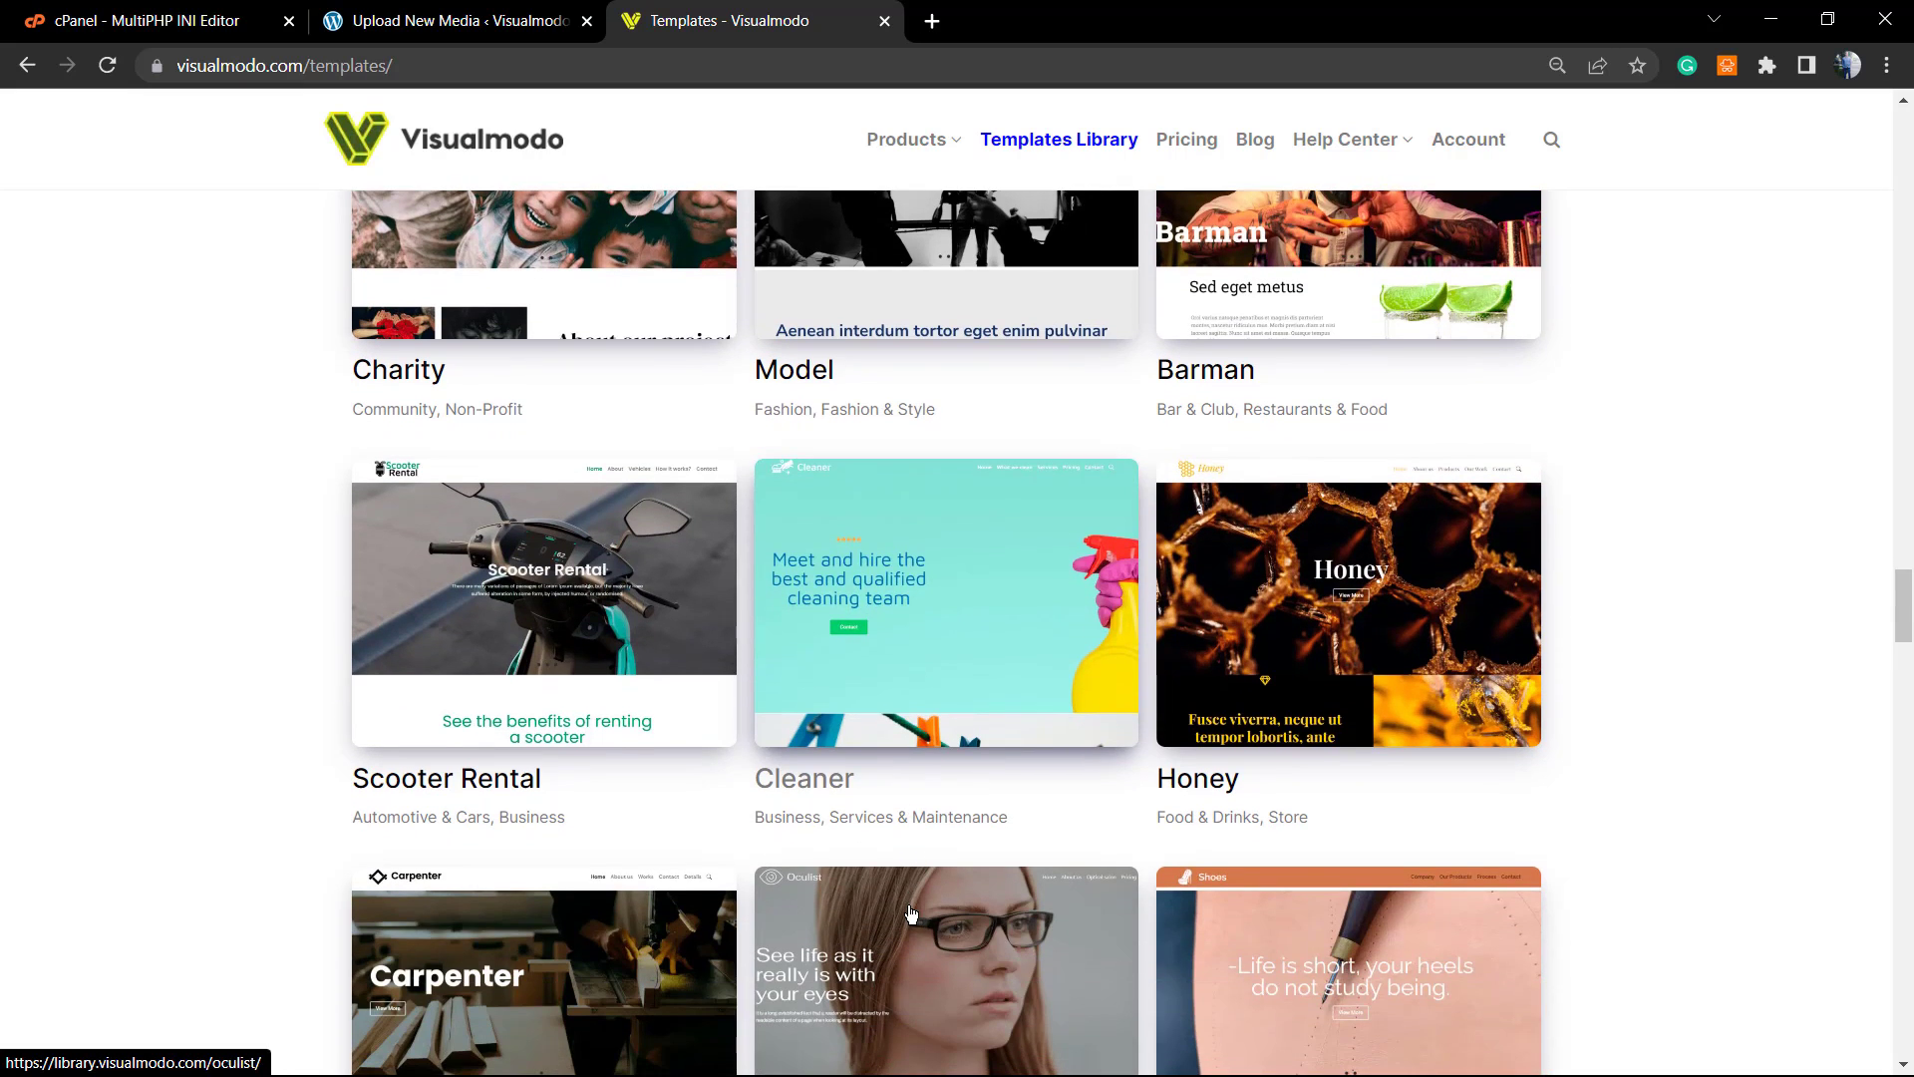
pyautogui.scroll(-5, 907, 912)
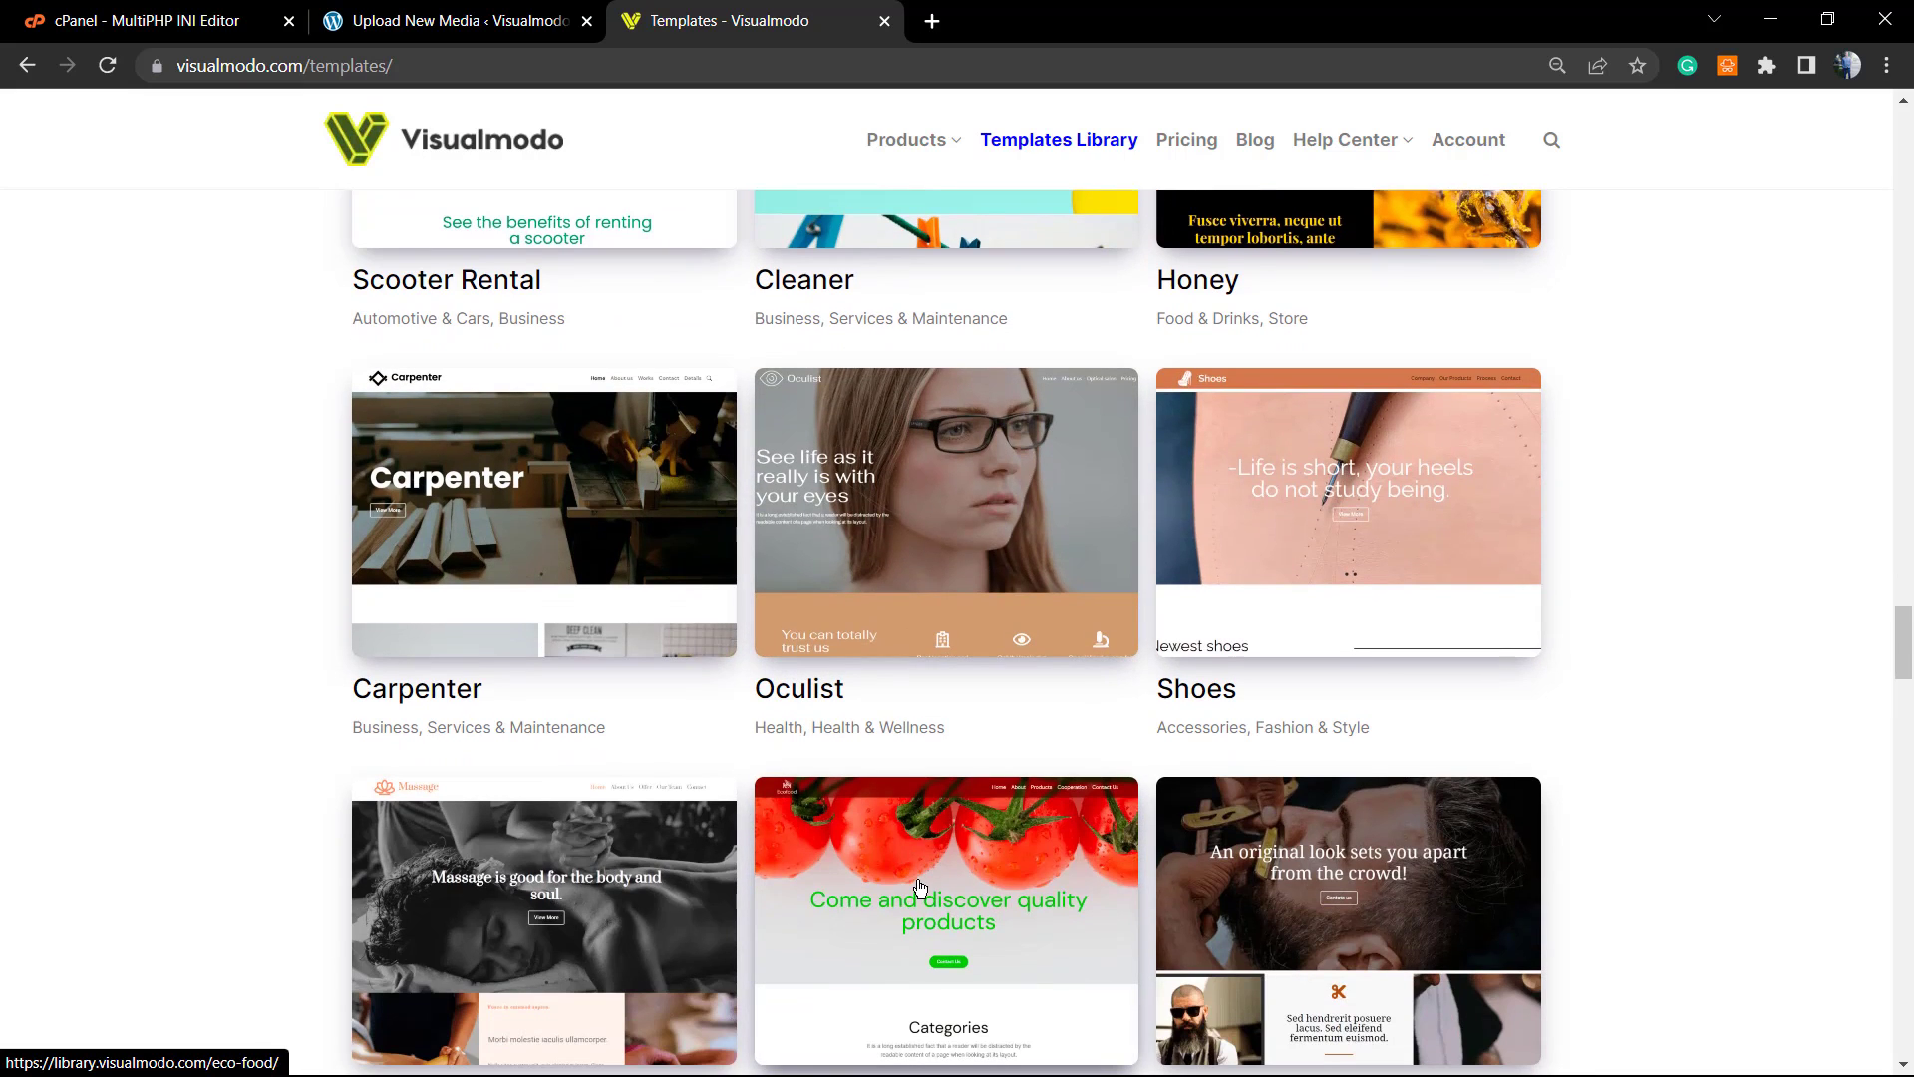